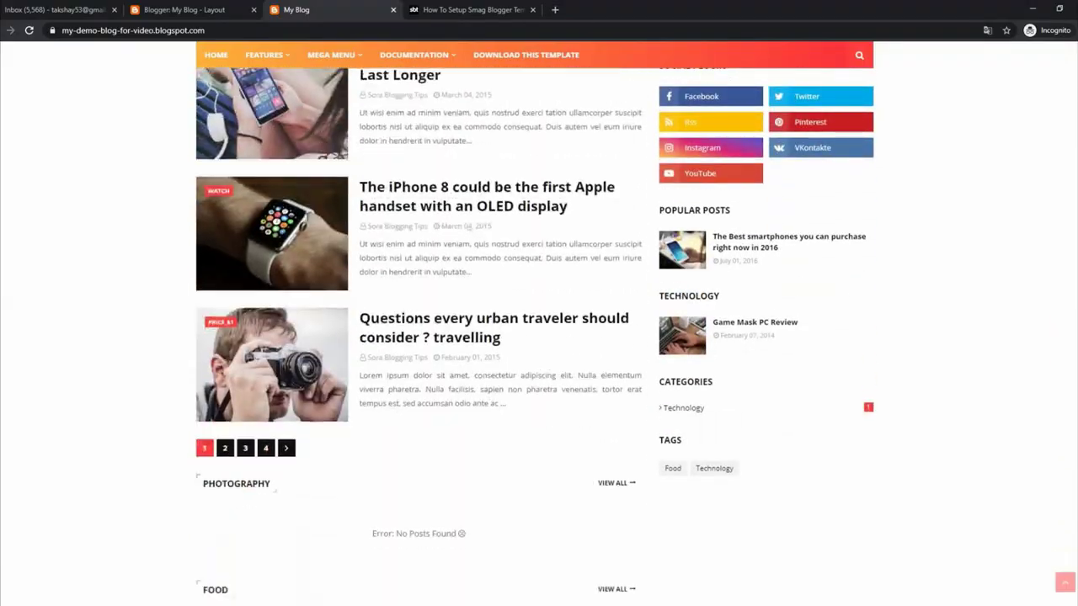
# - Look over the demo blog's homepage, including its post sections, sidebar widgets and footer
pyautogui.scroll(-5, 539, 337)
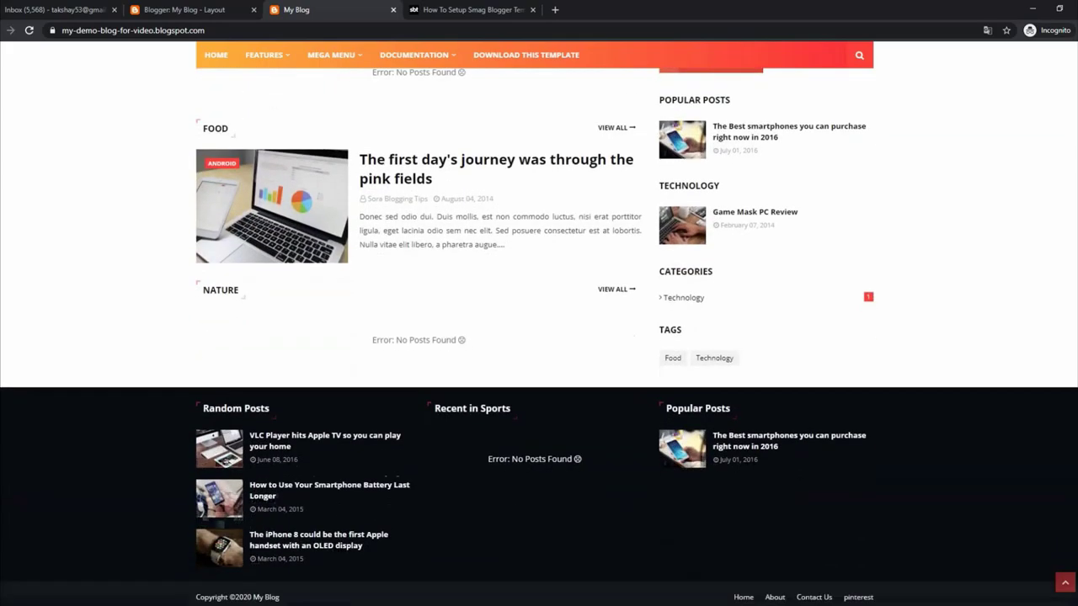
pyautogui.scroll(5, 539, 337)
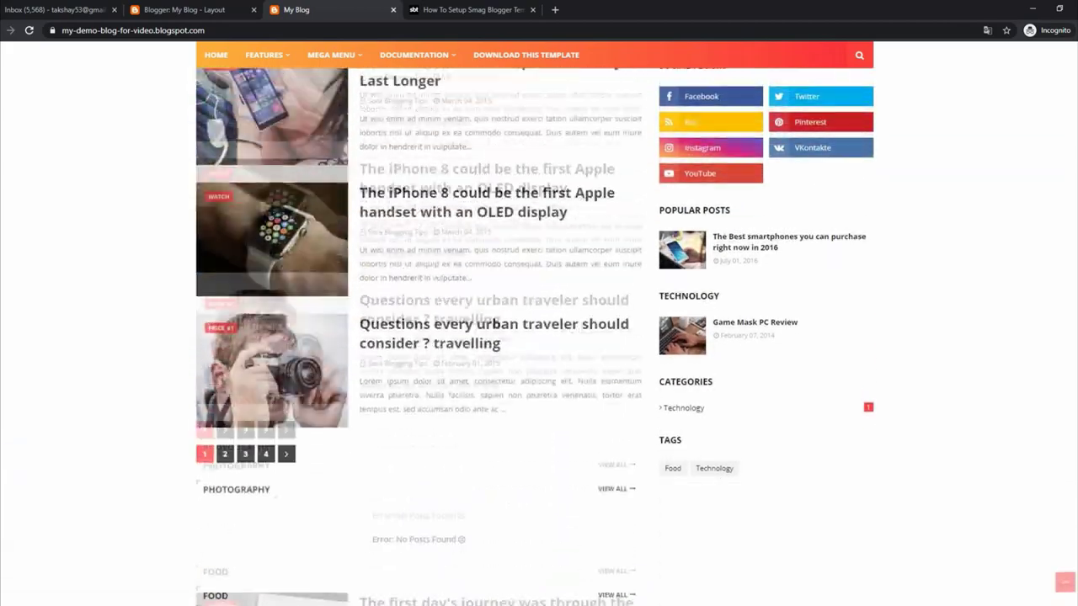
pyautogui.scroll(5, 539, 337)
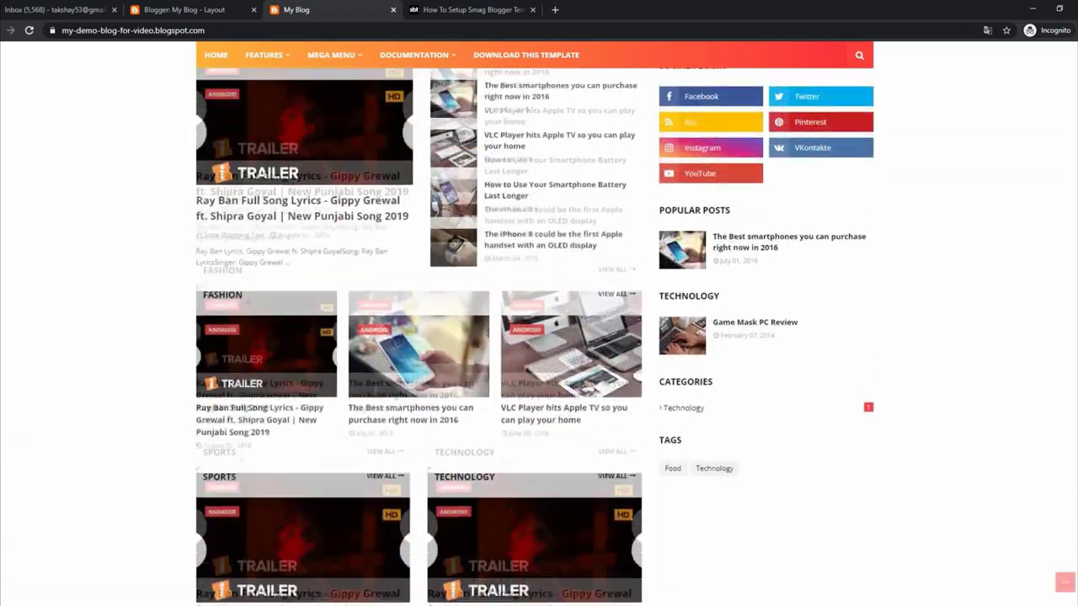
pyautogui.scroll(5, 539, 337)
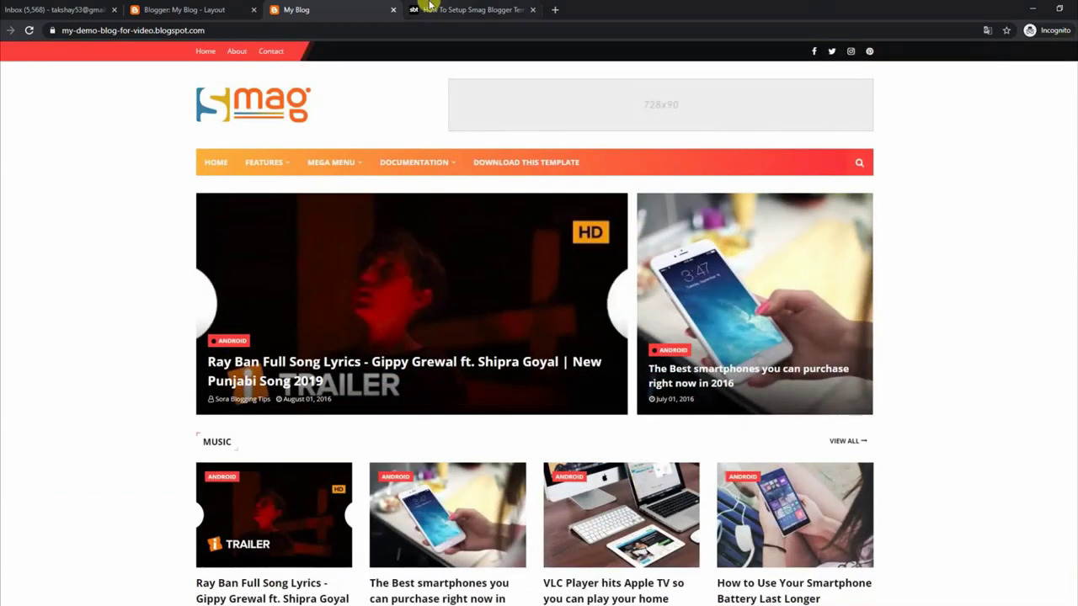
# - Read the Top Navigation / Footer Menu instructions in the Smag template setup guide and check the blog's top links
pyautogui.click(430, 7)
pyautogui.moveTo(224, 210); pyautogui.dragTo(572, 212)
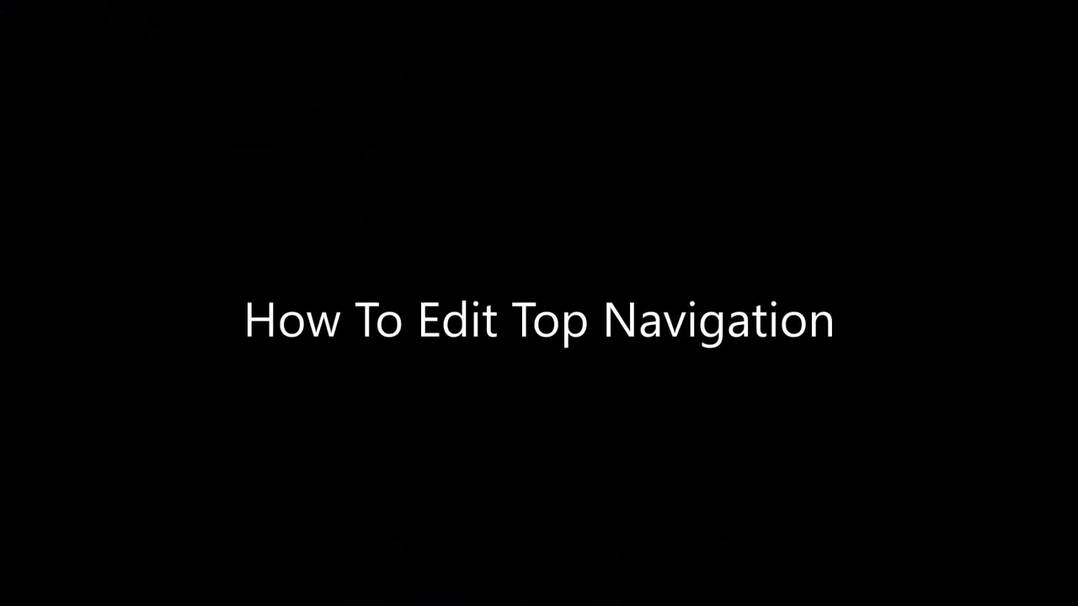
pyautogui.moveTo(221, 150); pyautogui.dragTo(366, 155)
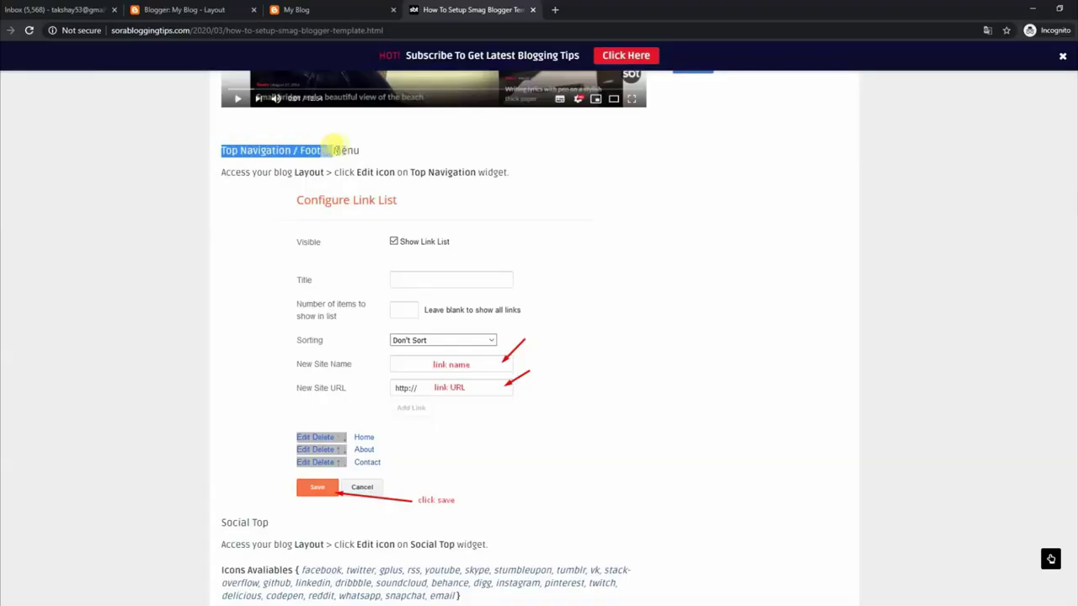
pyautogui.moveTo(221, 172); pyautogui.dragTo(491, 166)
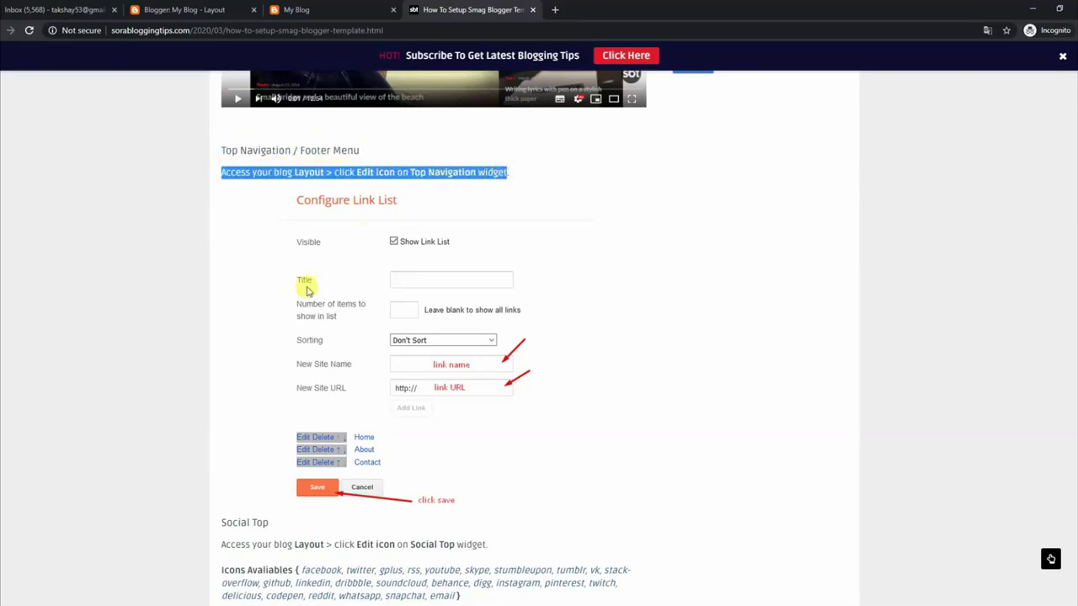
pyautogui.click(332, 9)
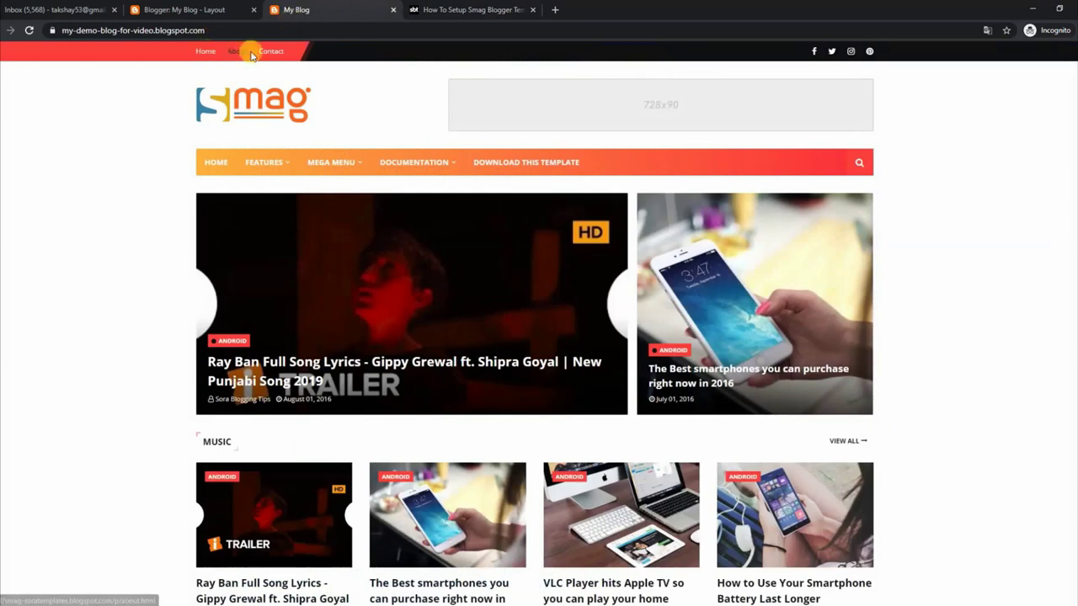
# - Delete the Home link from the Top Navigation link list in the Blogger layout, save it, and reload the blog
pyautogui.click(190, 10)
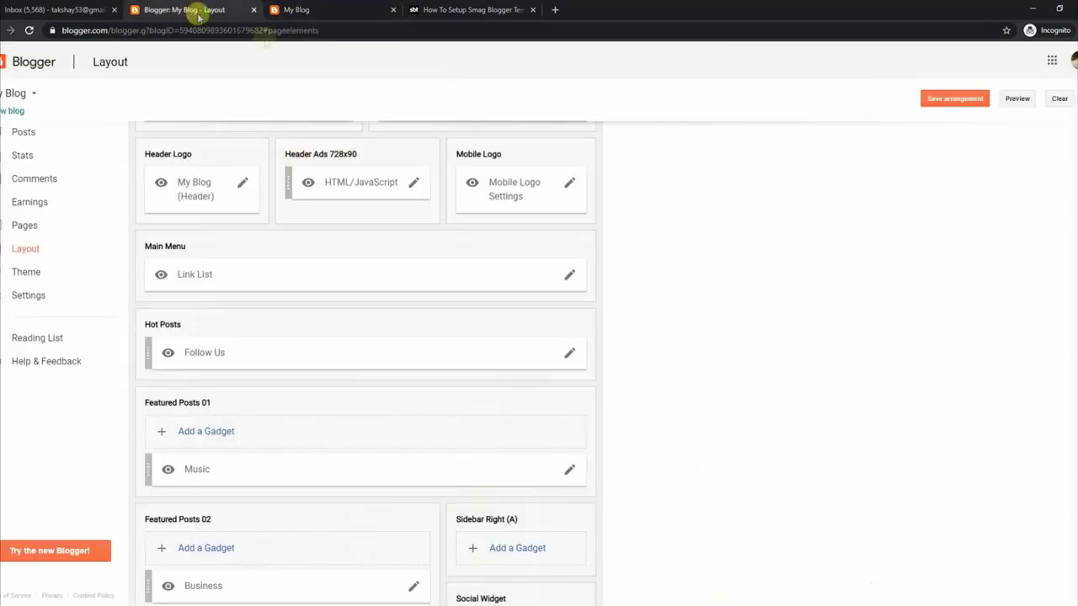
pyautogui.scroll(5, 991, 125)
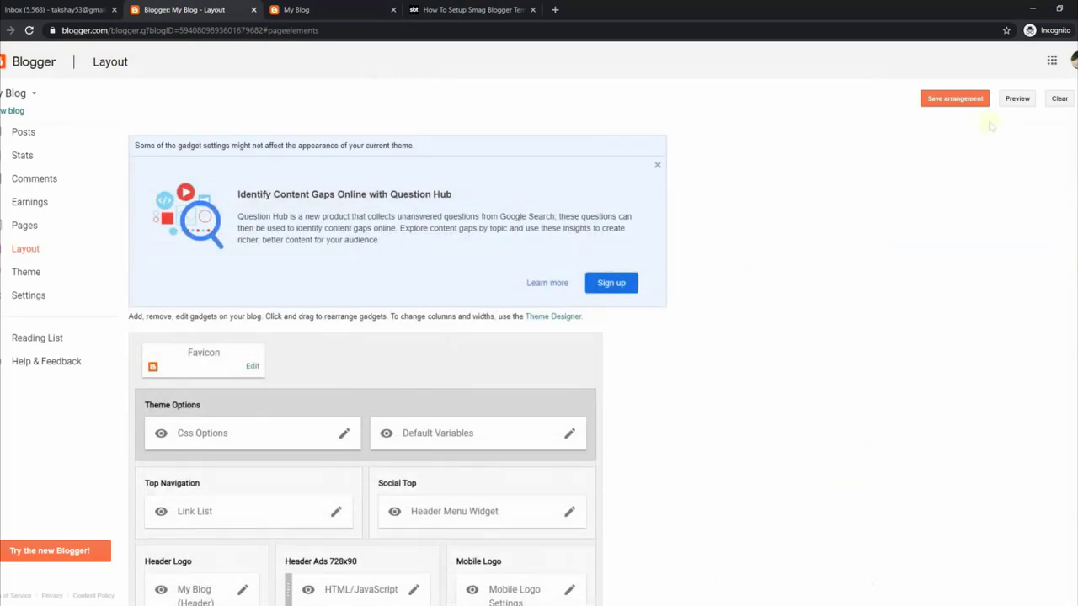
pyautogui.click(335, 513)
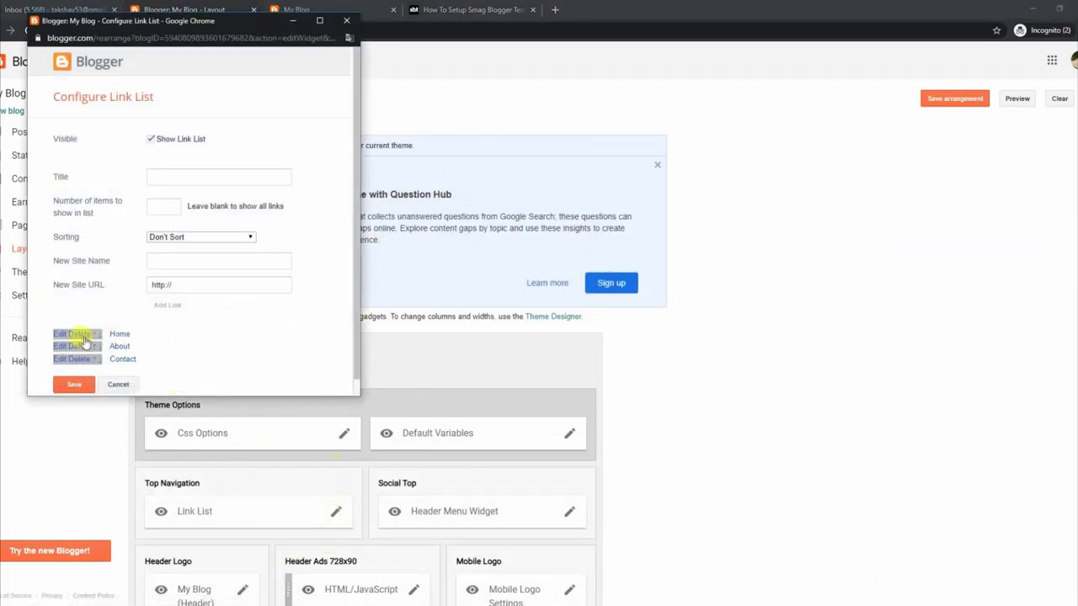
pyautogui.click(81, 334)
pyautogui.click(74, 369)
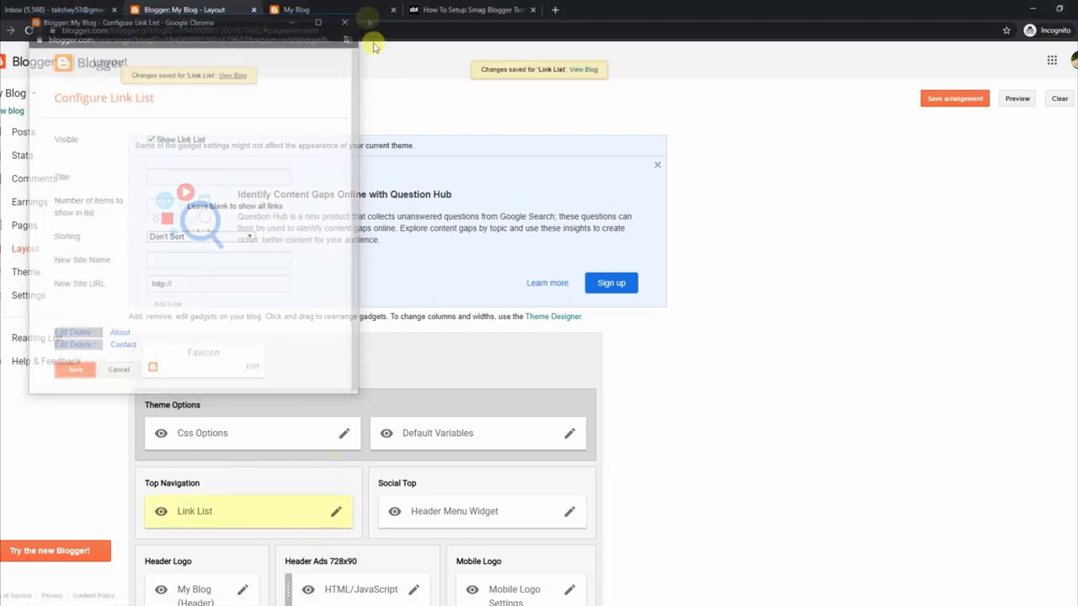
pyautogui.click(350, 10)
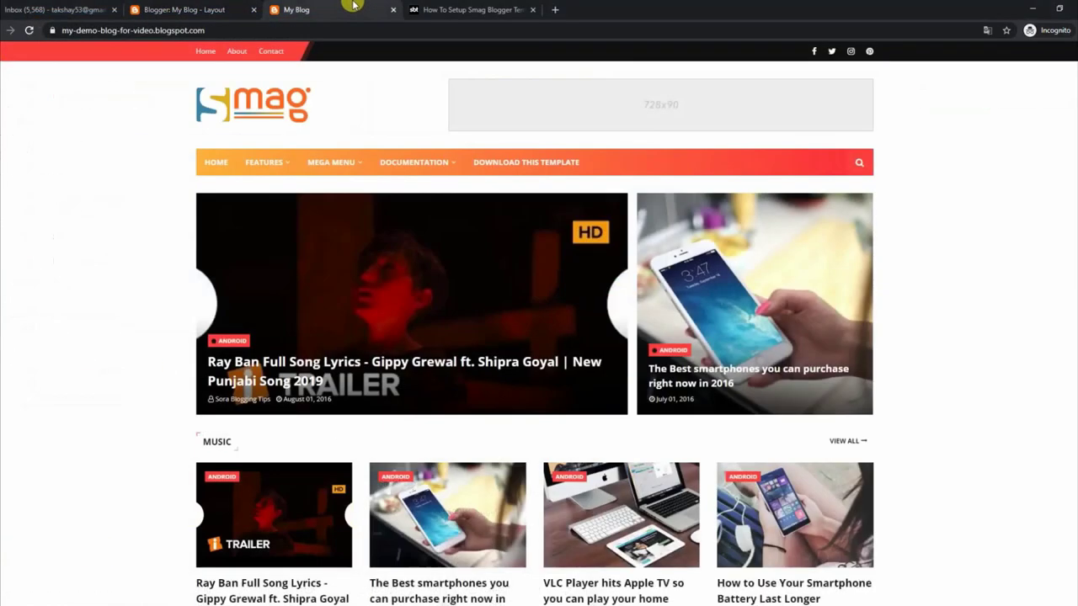
pyautogui.click(30, 32)
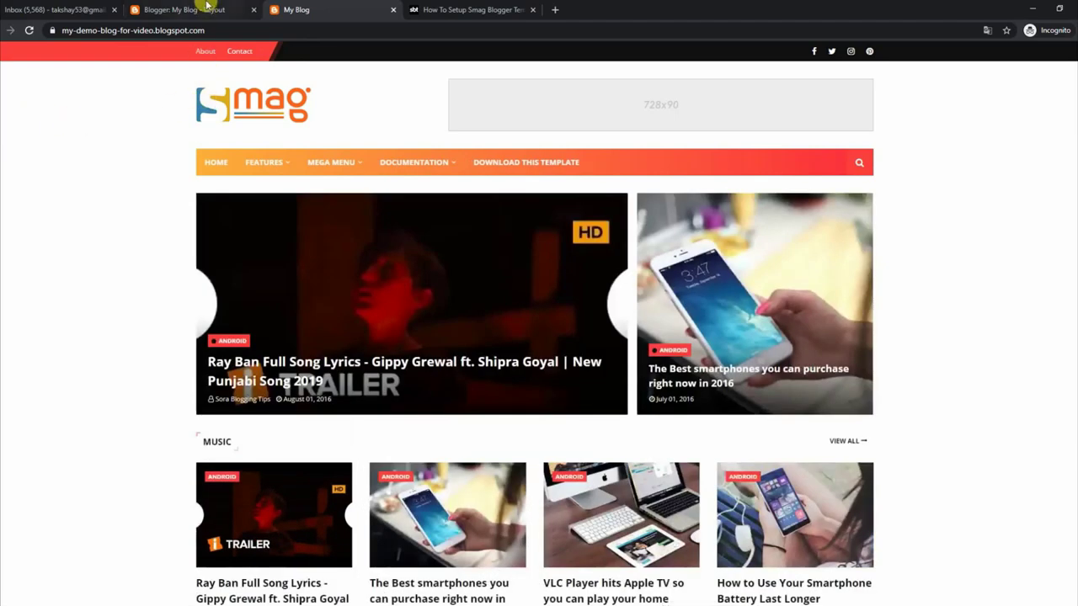
# - Add a link named Home to the Top Navigation link list, save it, and reload the blog
pyautogui.click(206, 7)
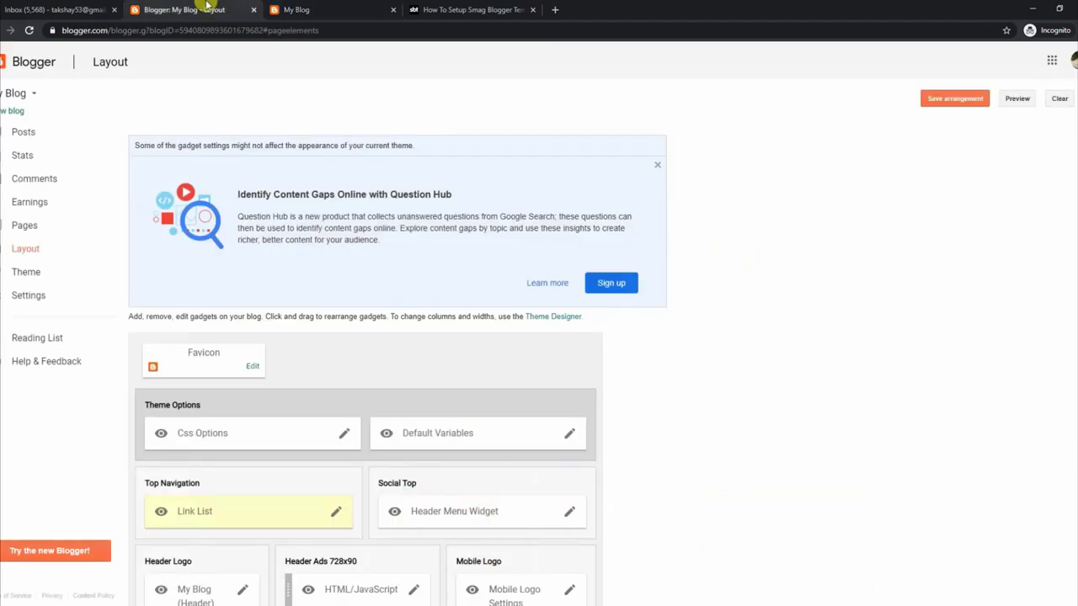
pyautogui.click(335, 513)
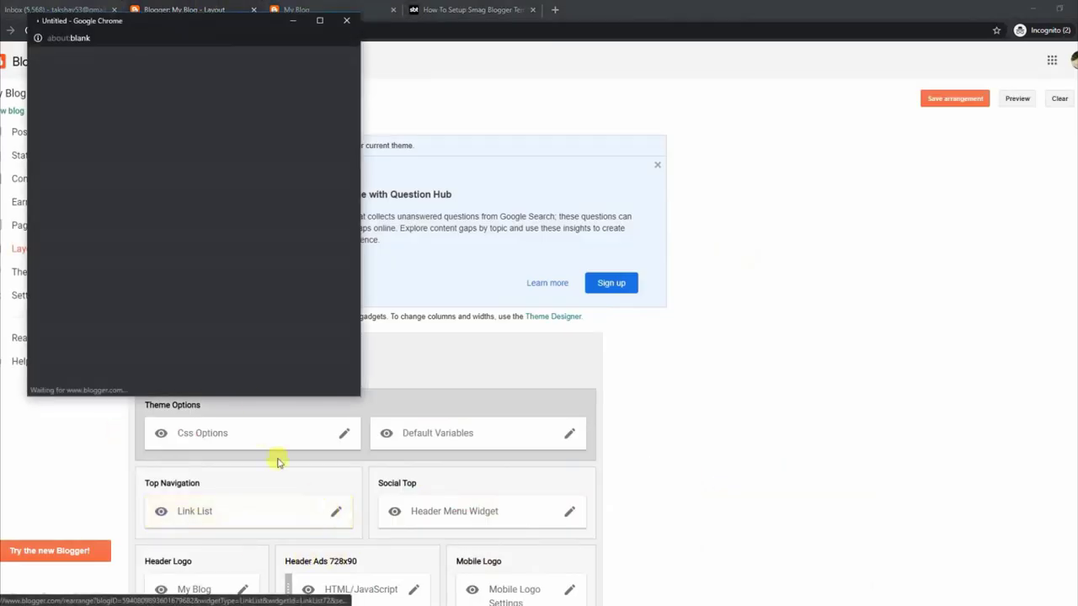
pyautogui.click(177, 265)
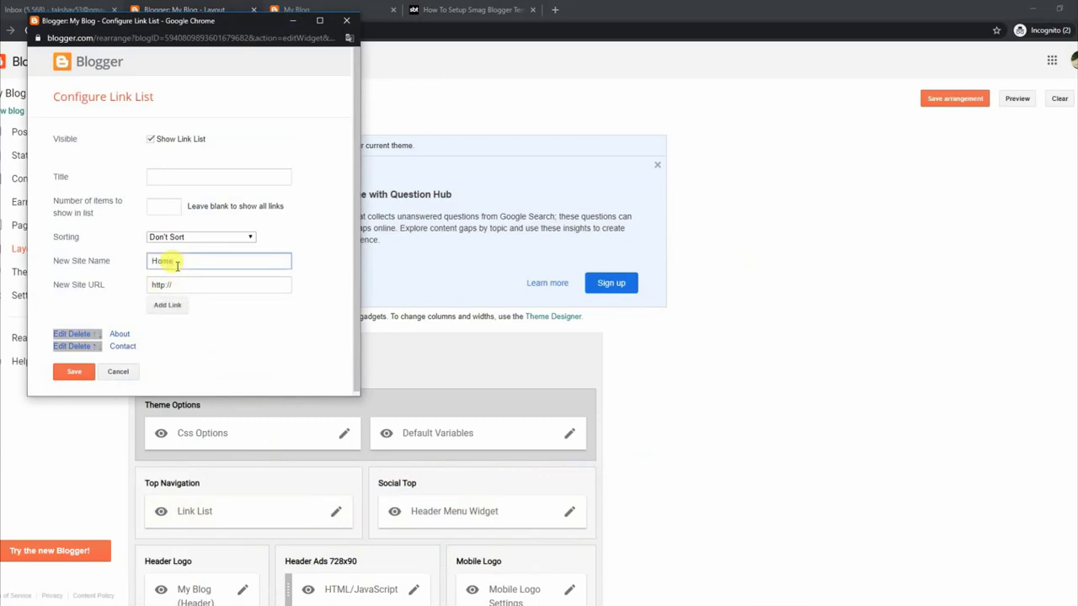
pyautogui.write('Home')
pyautogui.click(168, 305)
pyautogui.click(76, 385)
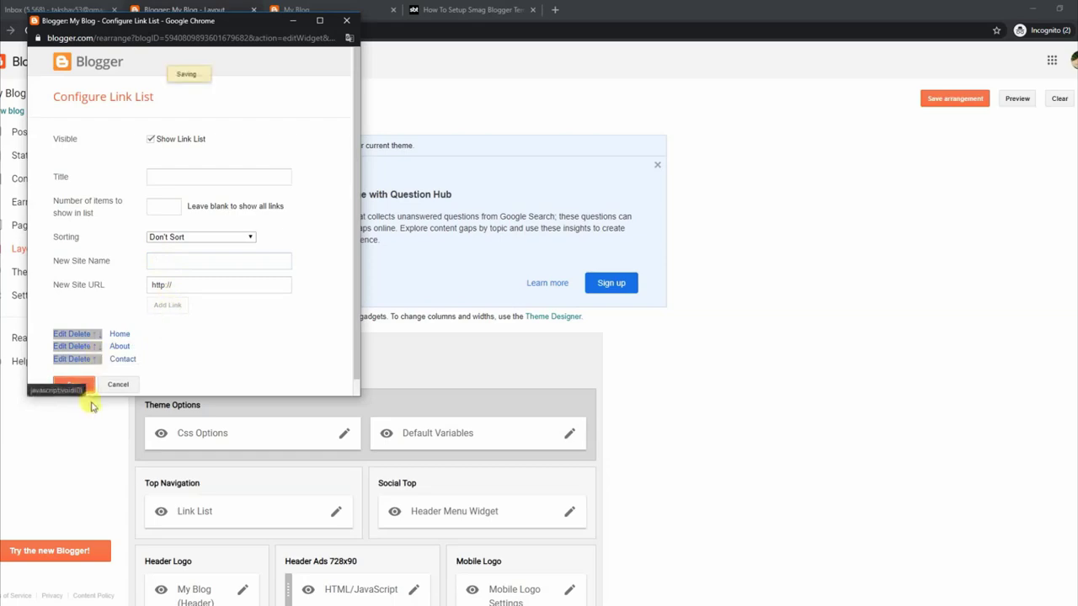
pyautogui.click(297, 9)
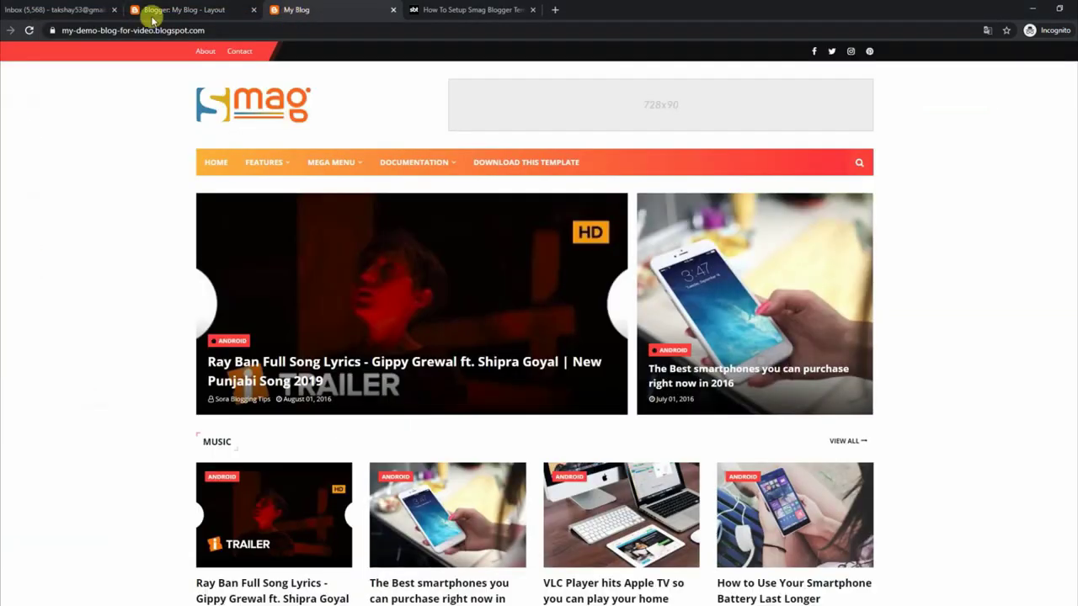
pyautogui.click(29, 31)
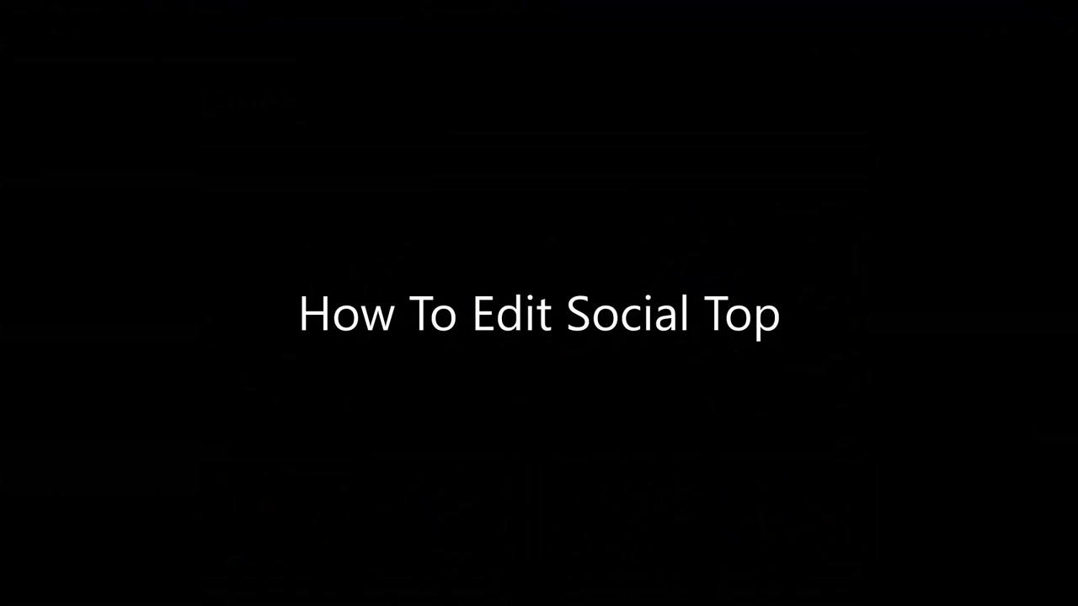
# - Read the setup guide's Social Top instructions and available icon names, and check the blog's top social icons
pyautogui.moveTo(222, 125); pyautogui.dragTo(493, 149)
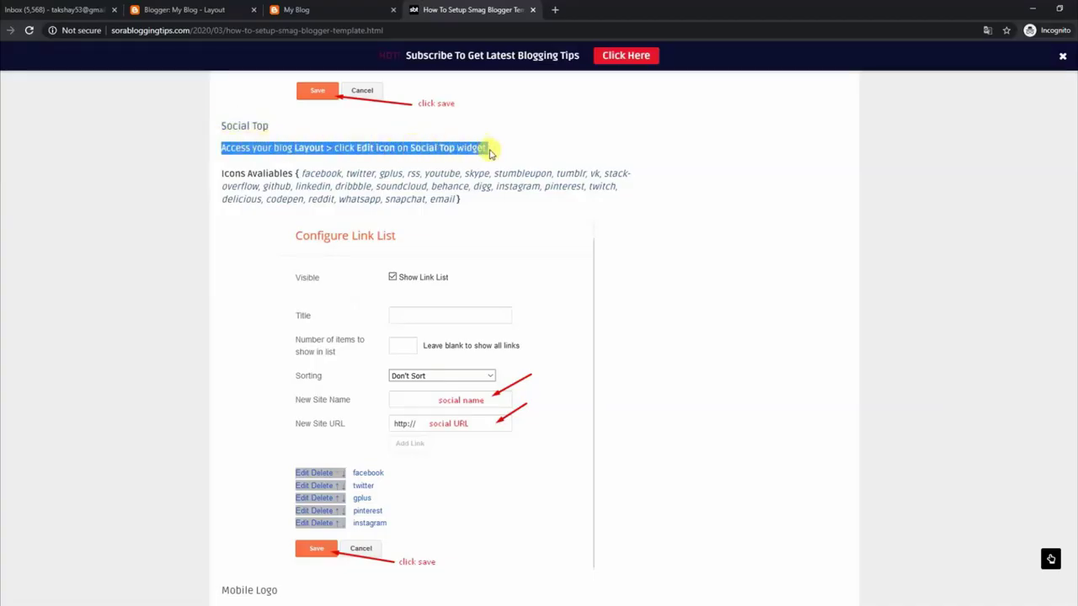
pyautogui.moveTo(223, 172); pyautogui.dragTo(456, 200)
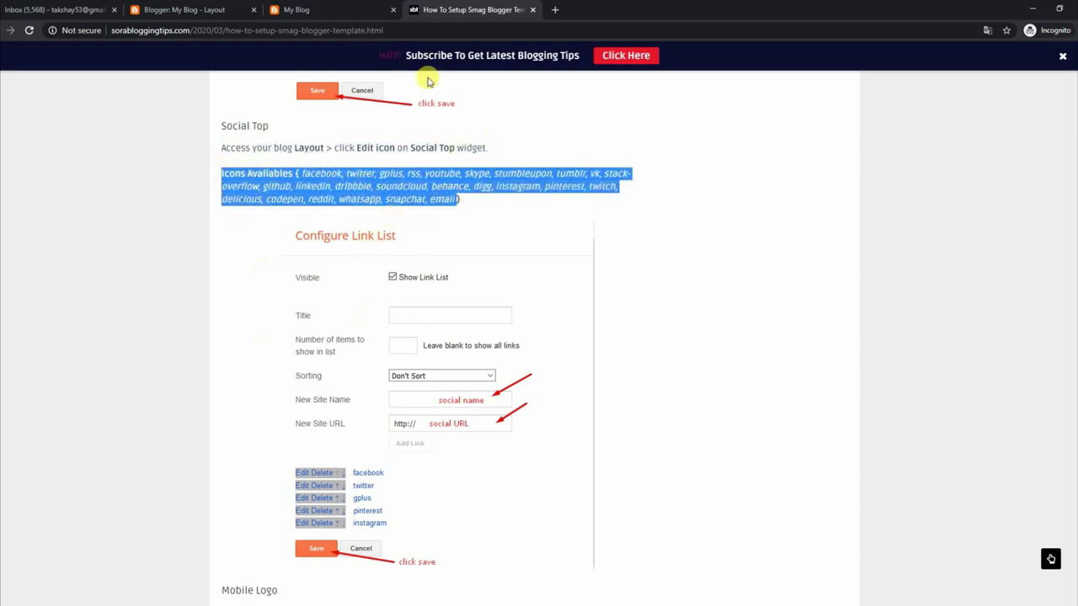
pyautogui.click(372, 9)
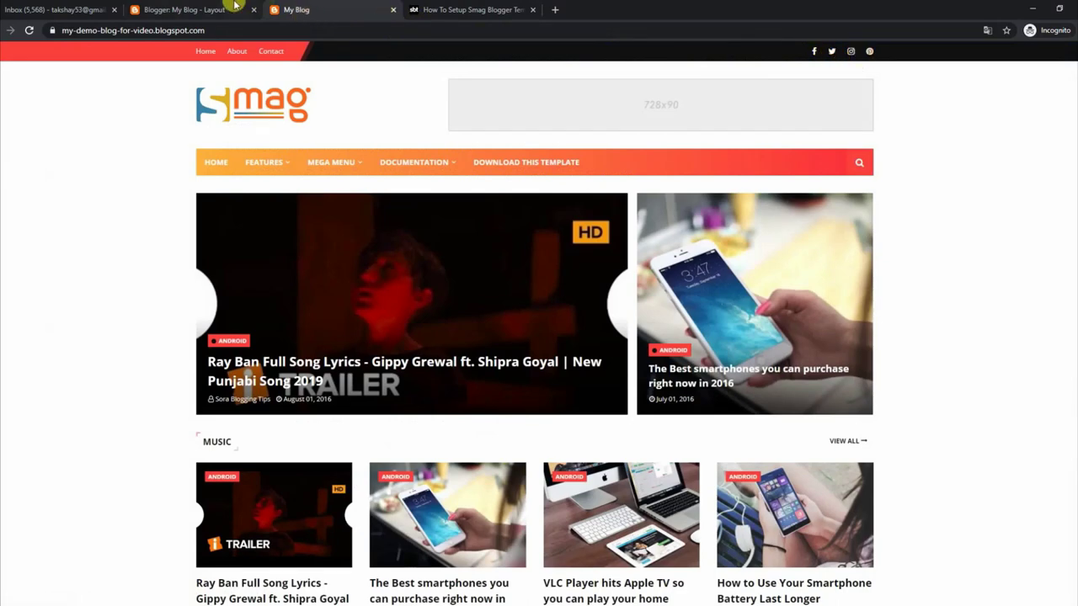
# - Delete the facebook link from the Social Top widget in the Blogger layout, save it, and reload the blog
pyautogui.click(148, 7)
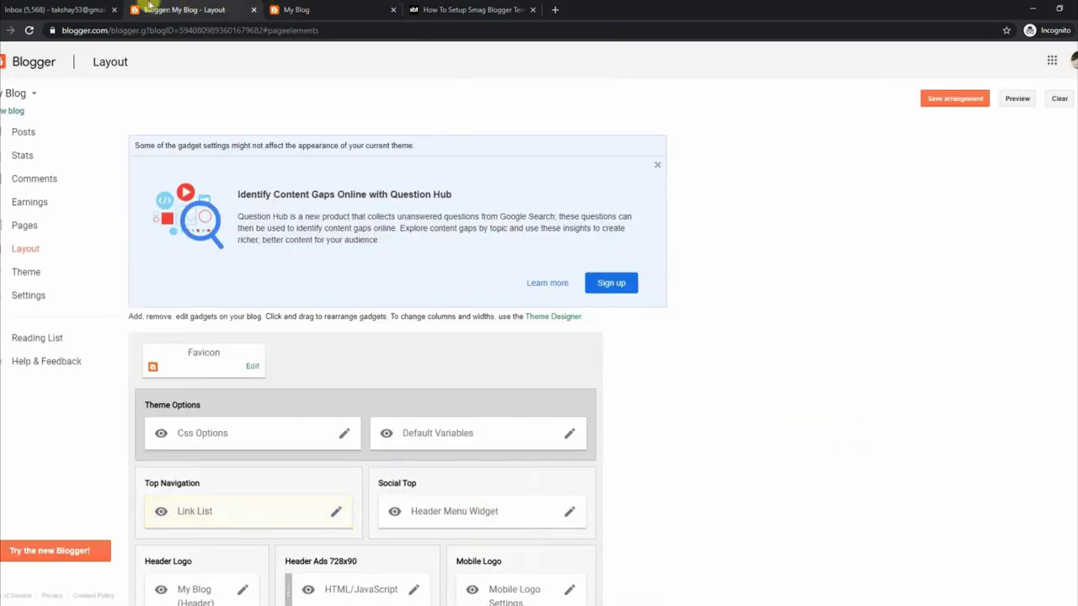
pyautogui.click(569, 513)
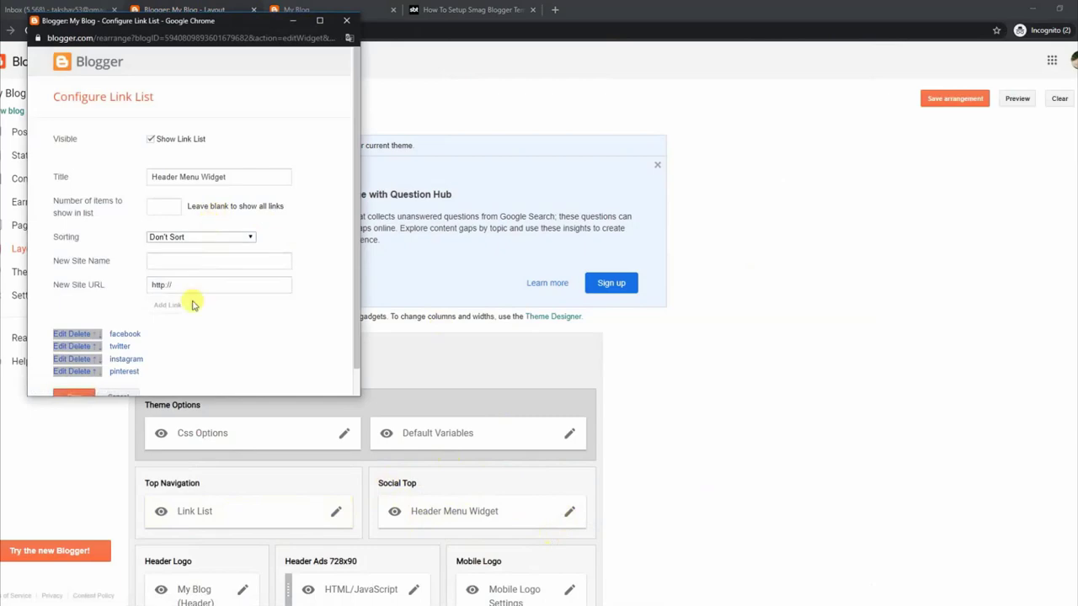
pyautogui.click(84, 334)
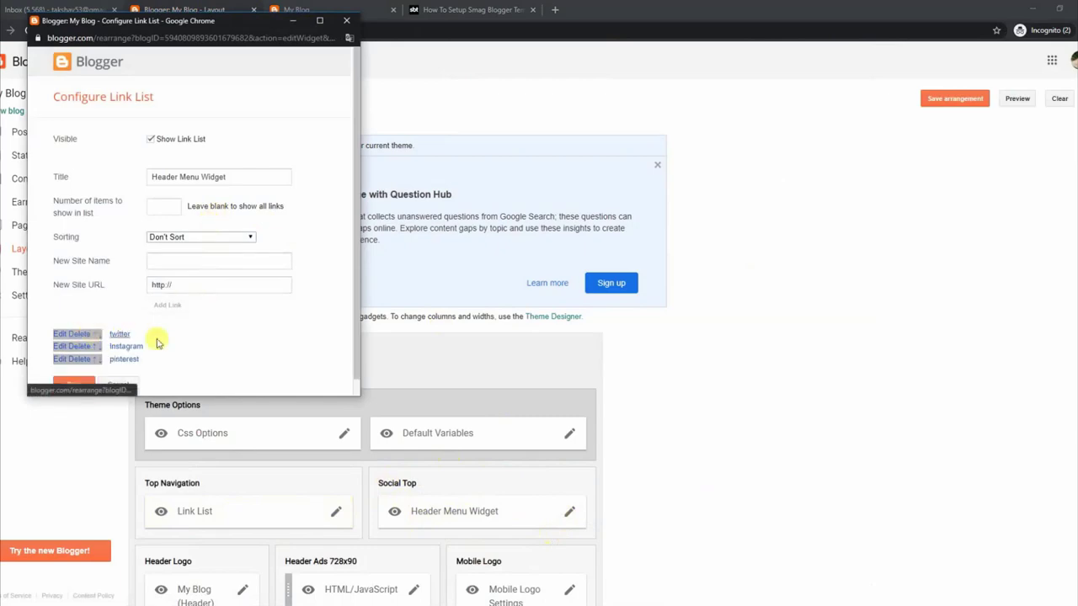
pyautogui.click(88, 385)
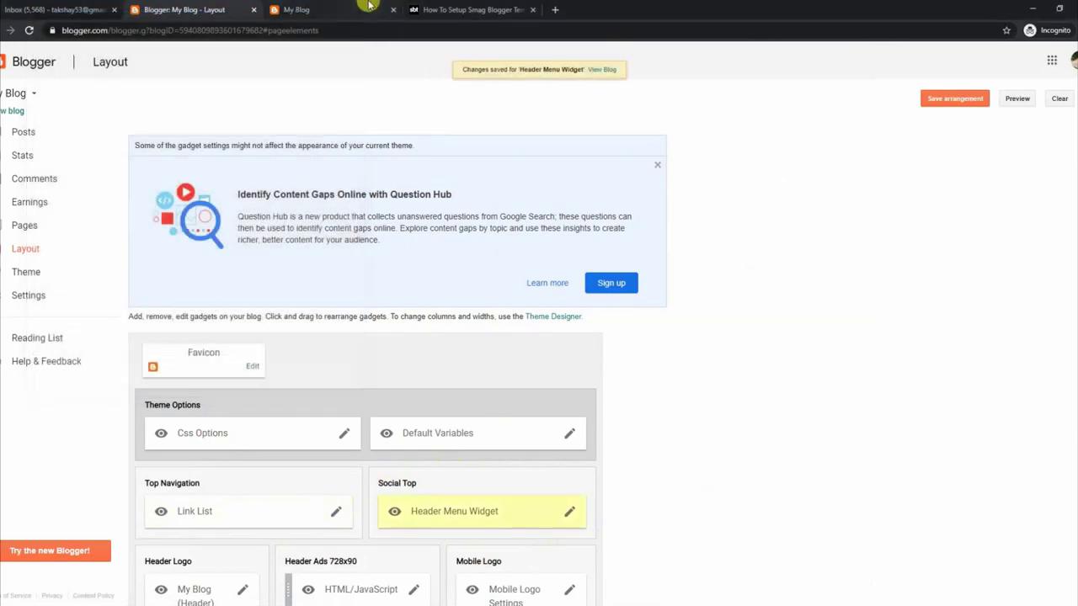
pyautogui.click(297, 9)
pyautogui.press('F5')
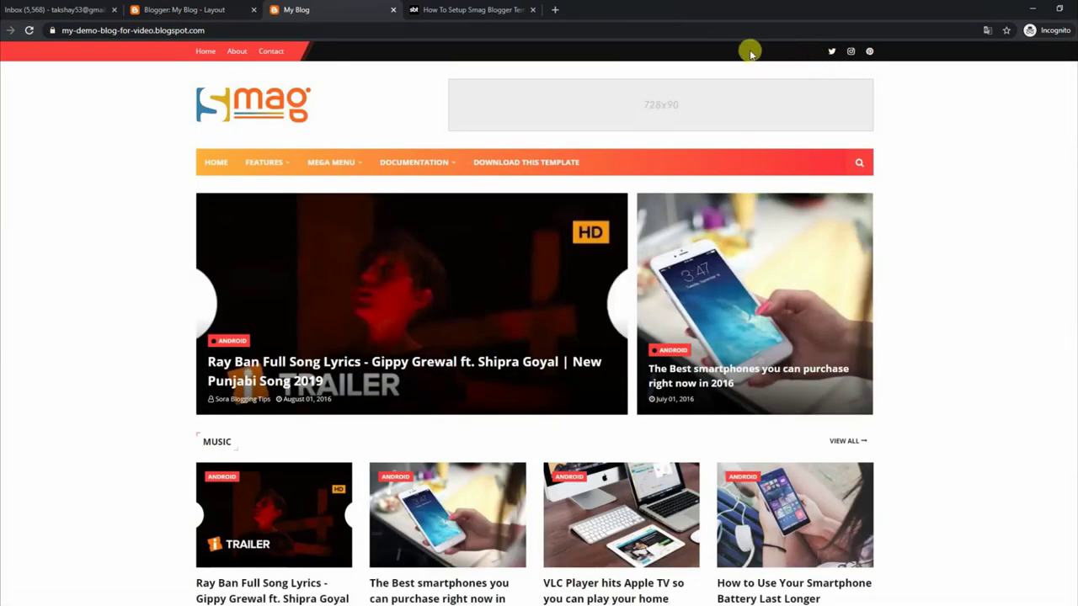
# - Try to restore the facebook link by entering its name in the Social Top widget and saving, and reload the blog
pyautogui.click(192, 7)
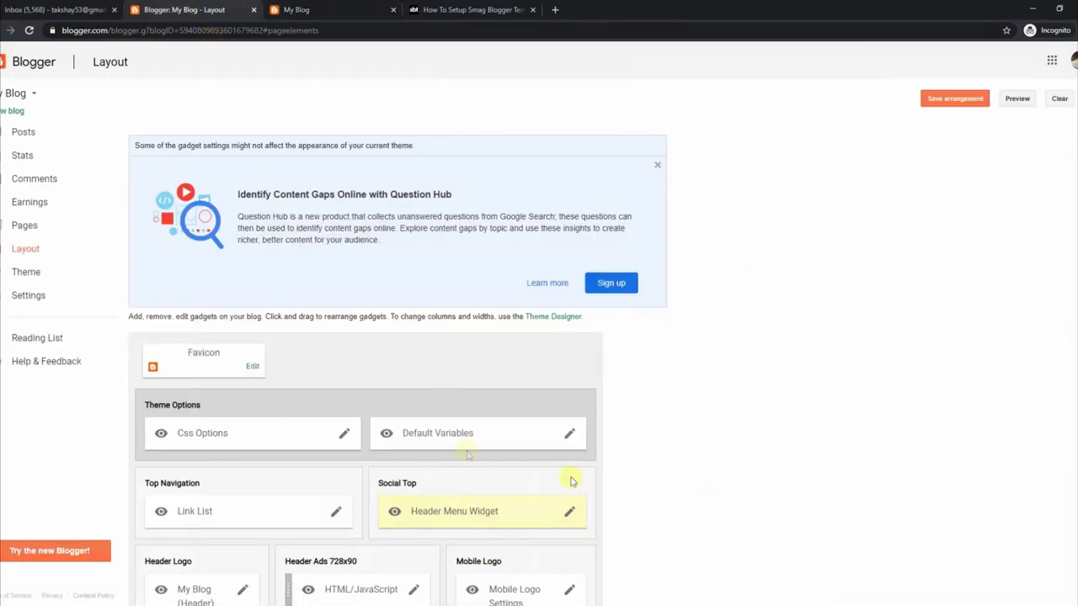
pyautogui.click(570, 516)
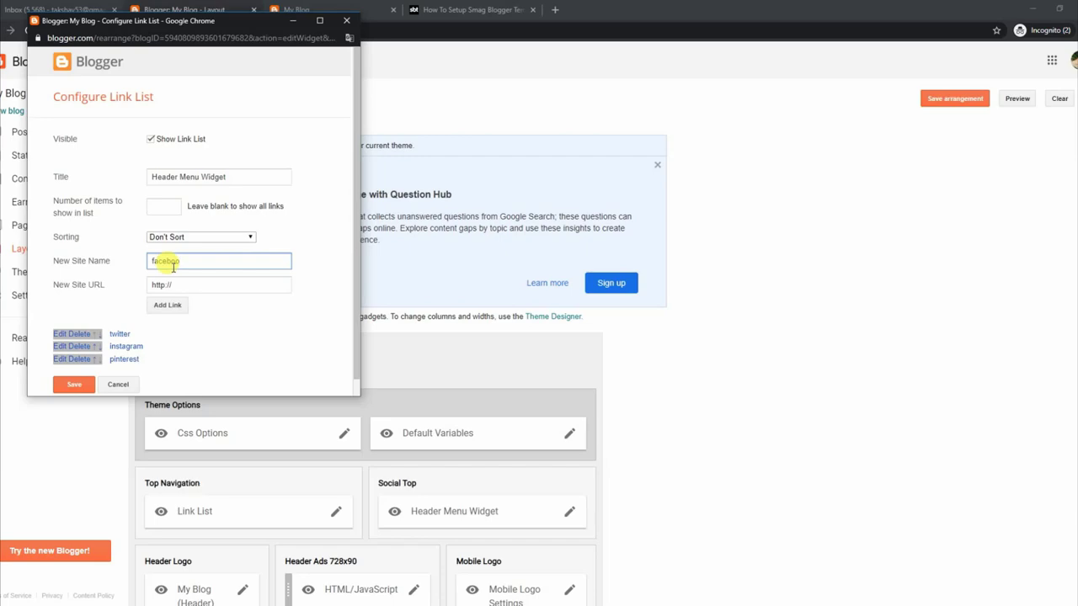
pyautogui.click(74, 384)
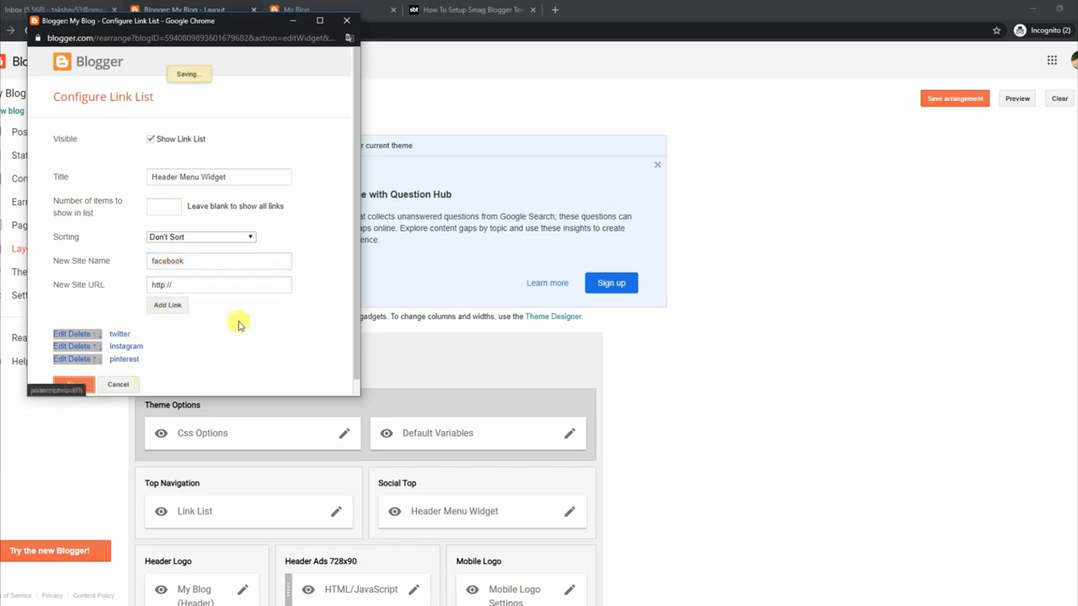
pyautogui.click(368, 6)
pyautogui.click(30, 31)
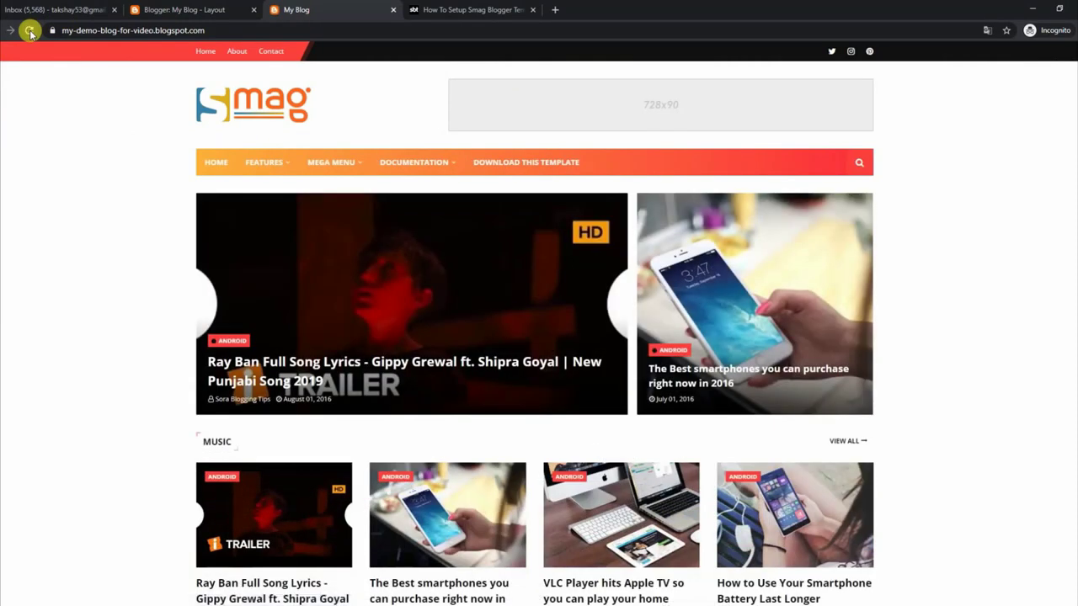
# - Add a link named facebook to the Social Top widget in the Blogger layout, save the widget, and reload the blog
pyautogui.click(187, 9)
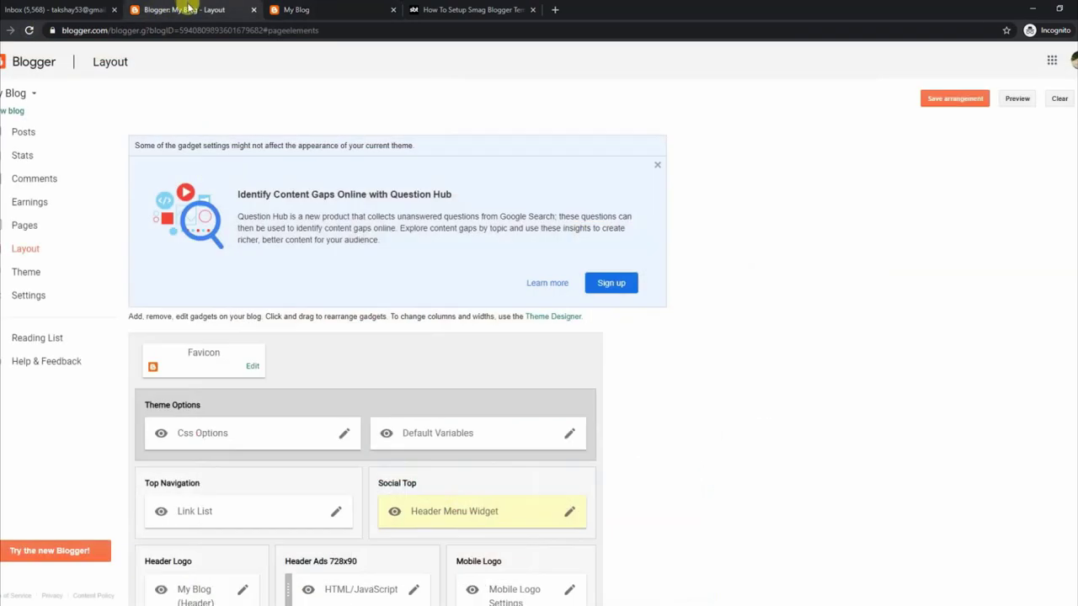
pyautogui.click(570, 513)
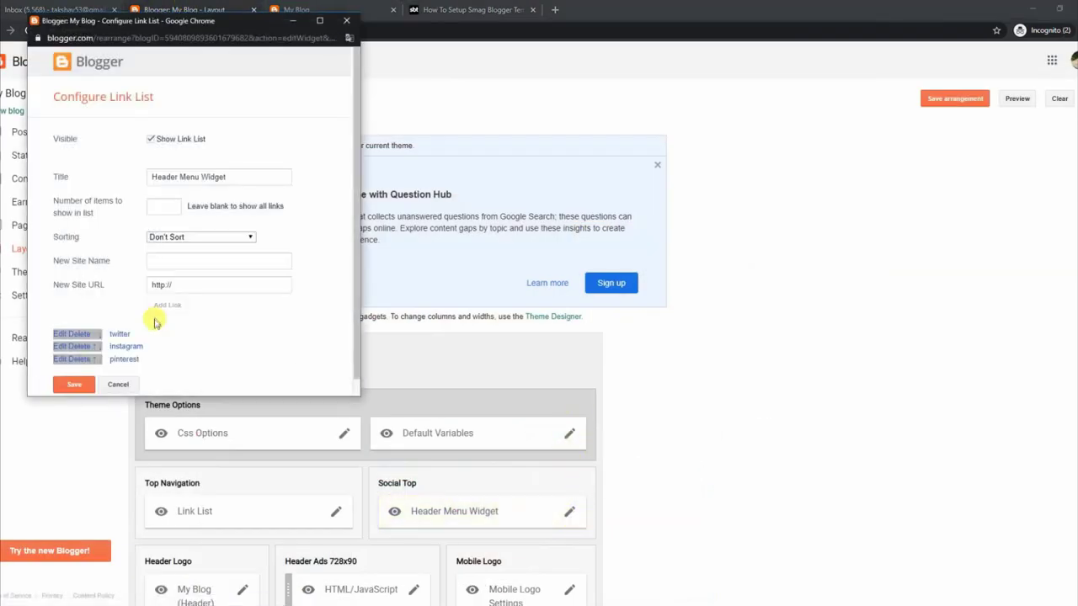
pyautogui.click(164, 262)
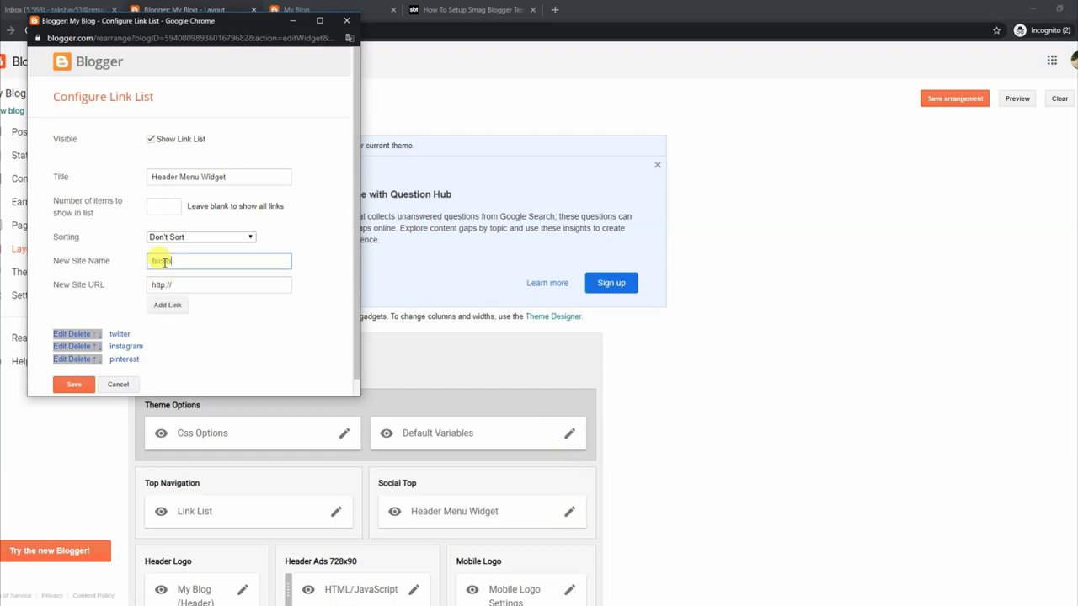
pyautogui.click(172, 306)
pyautogui.click(67, 396)
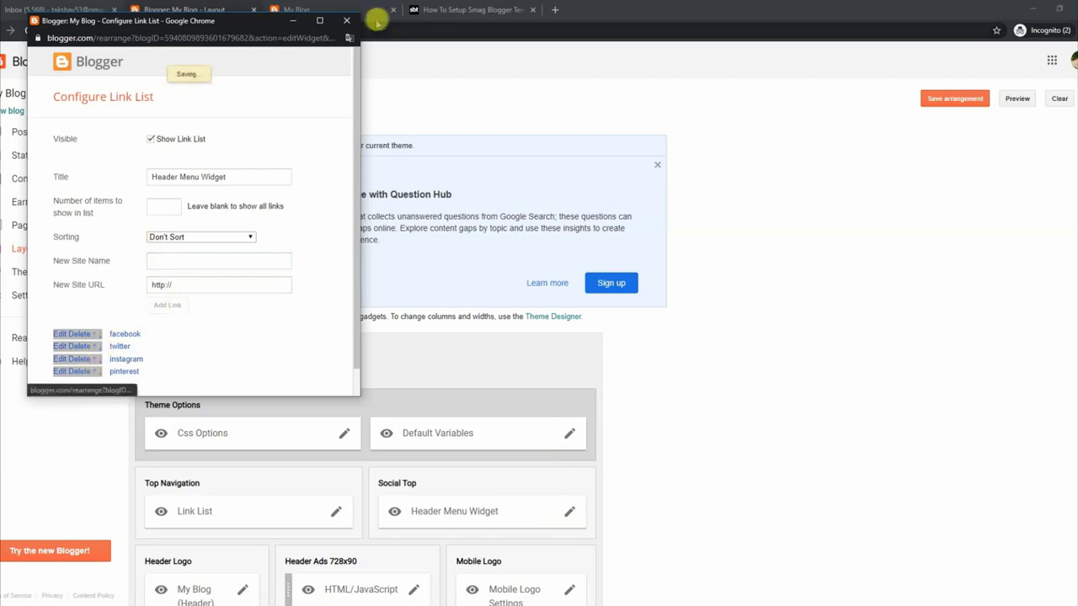
pyautogui.click(370, 10)
pyautogui.click(29, 31)
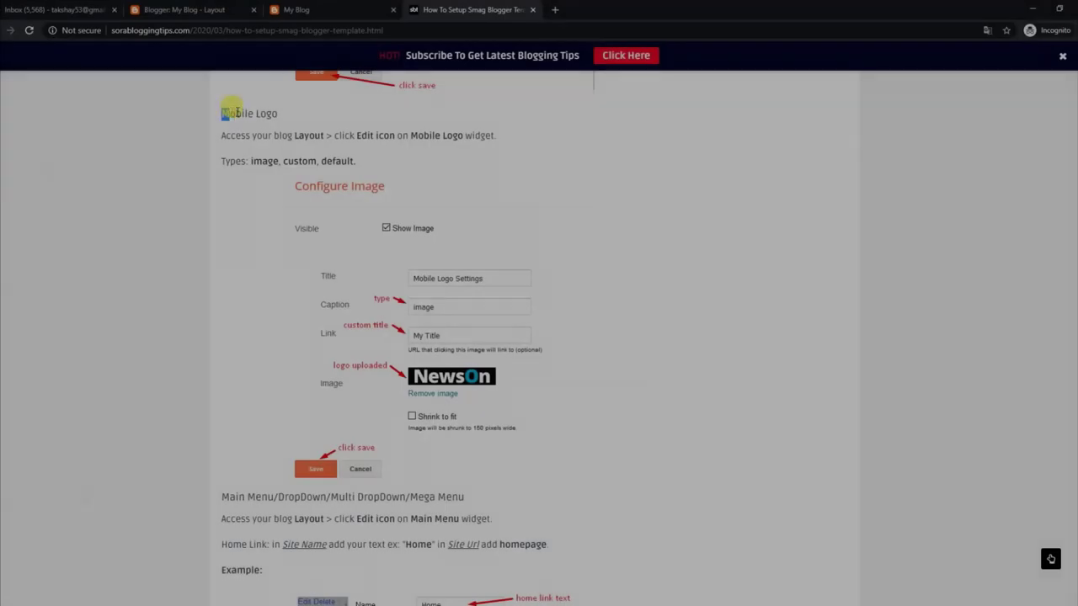
# - Read the setup guide's Mobile Logo instructions and available logo types, and check the logo on the blog
pyautogui.moveTo(221, 113); pyautogui.dragTo(505, 137)
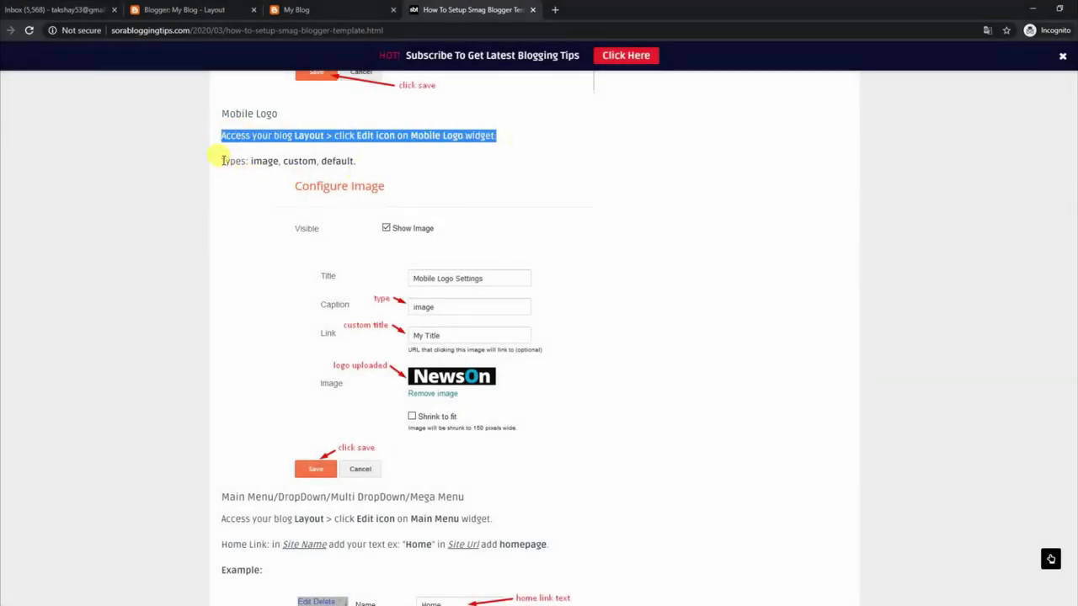
pyautogui.moveTo(221, 160); pyautogui.dragTo(356, 161)
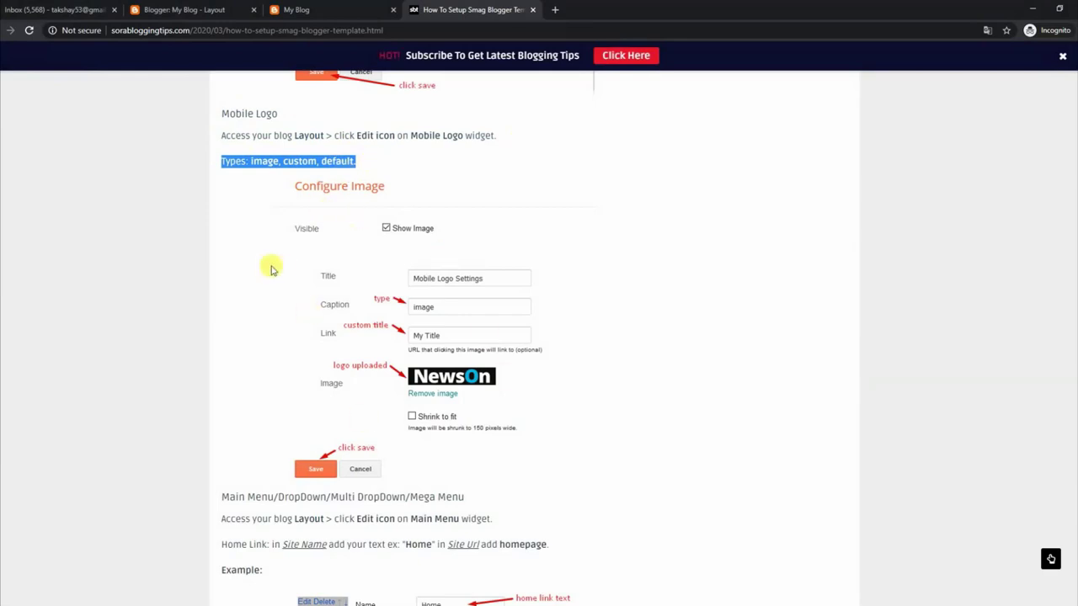
pyautogui.click(336, 9)
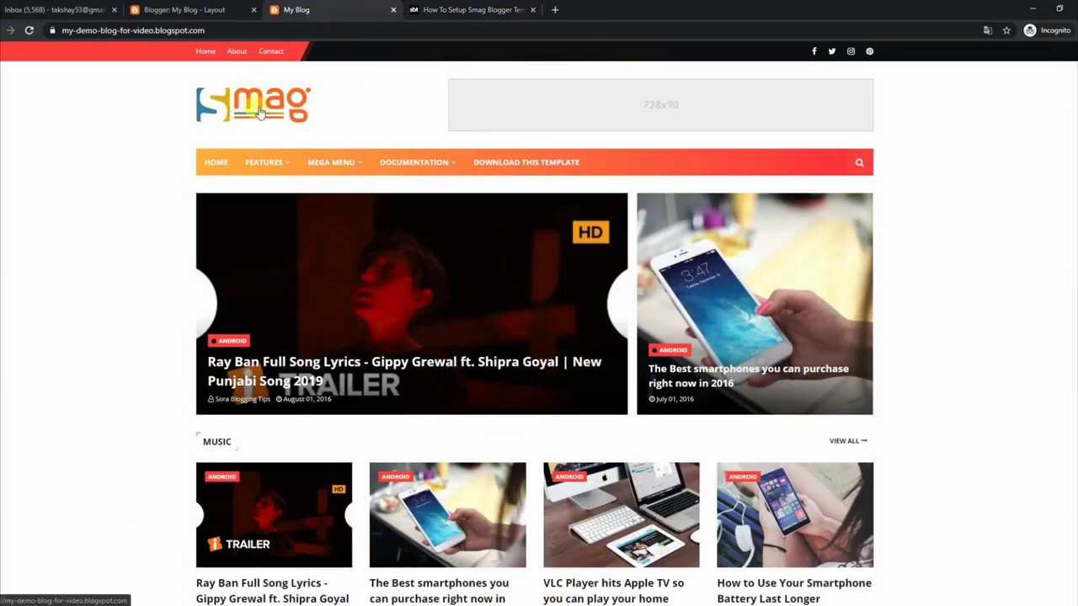
# - Open the Header Logo widget in the Blogger layout, review its image and placement settings, and return to the blog
pyautogui.click(221, 7)
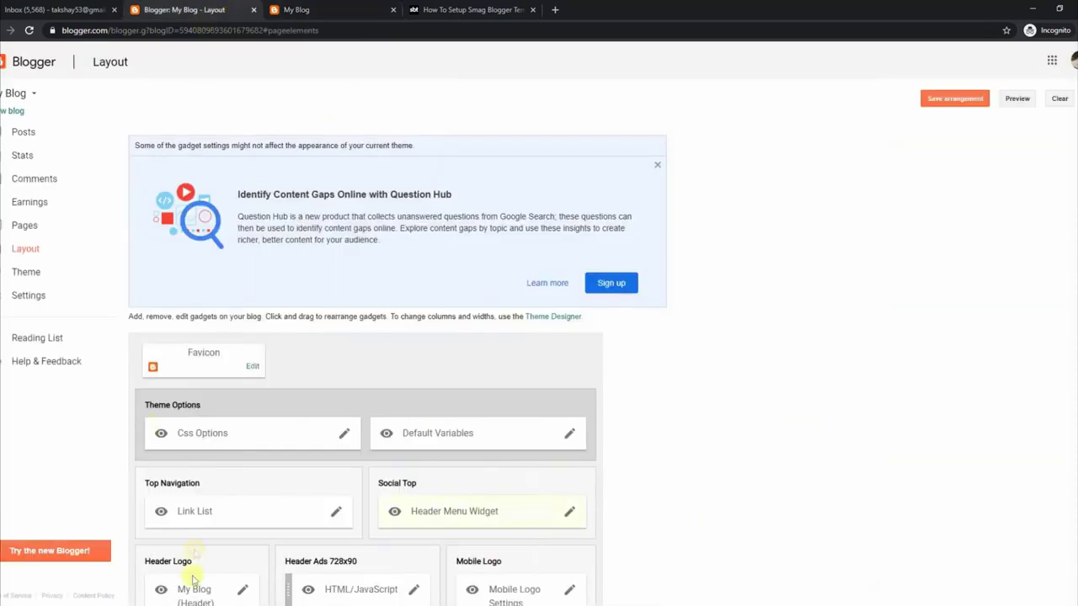
pyautogui.scroll(-4, 318, 373)
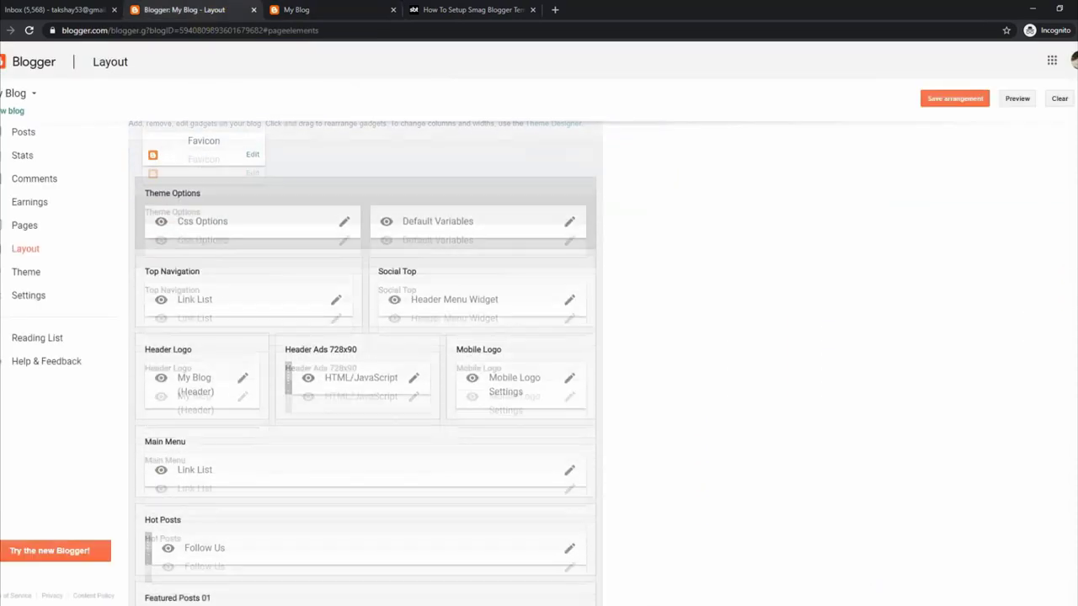
pyautogui.click(242, 368)
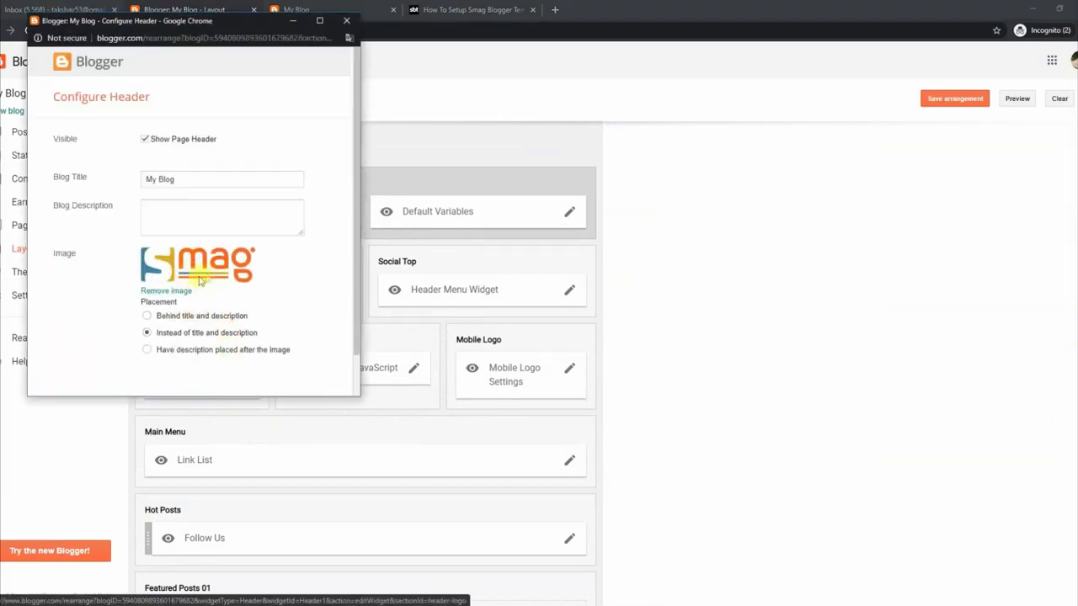
pyautogui.scroll(-2, 356, 294)
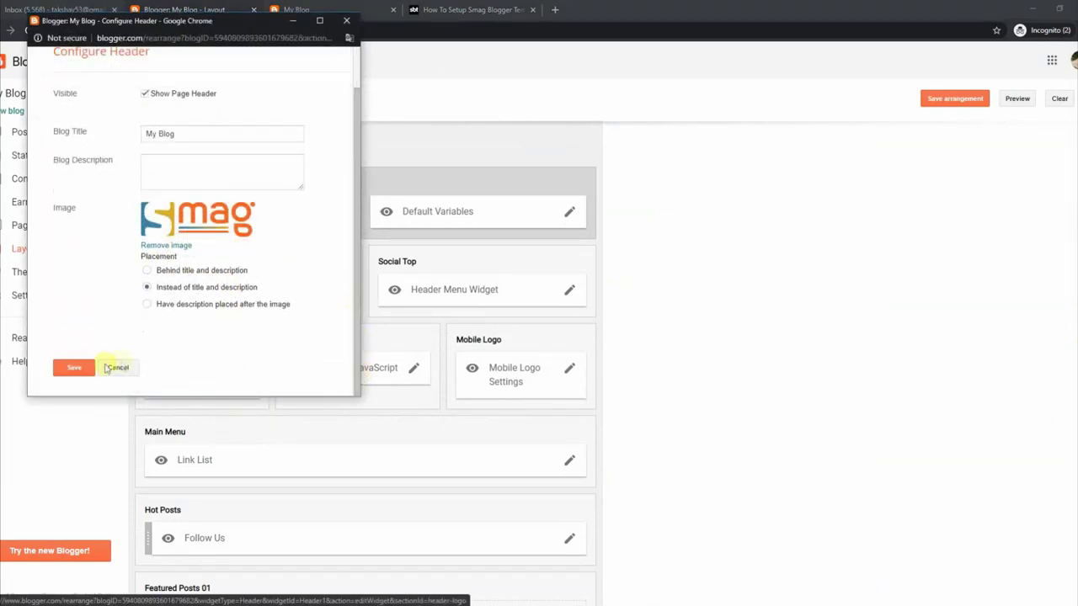
pyautogui.click(359, 8)
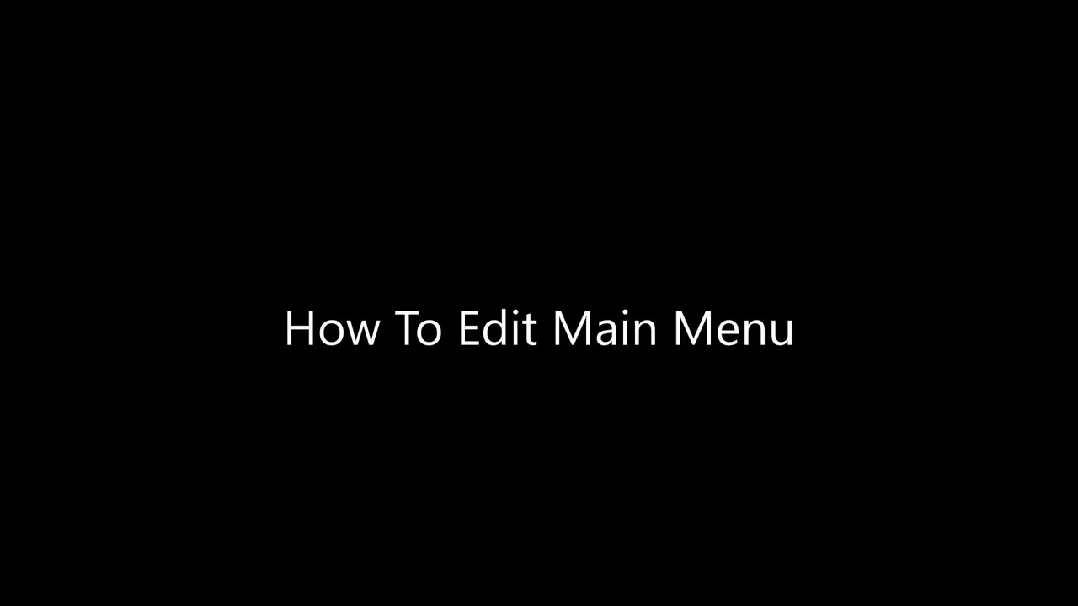
# - Read the setup guide's Main Menu instructions on the home link, sub links with underscores, and the mega menu shortcodes
pyautogui.moveTo(222, 258); pyautogui.dragTo(478, 262)
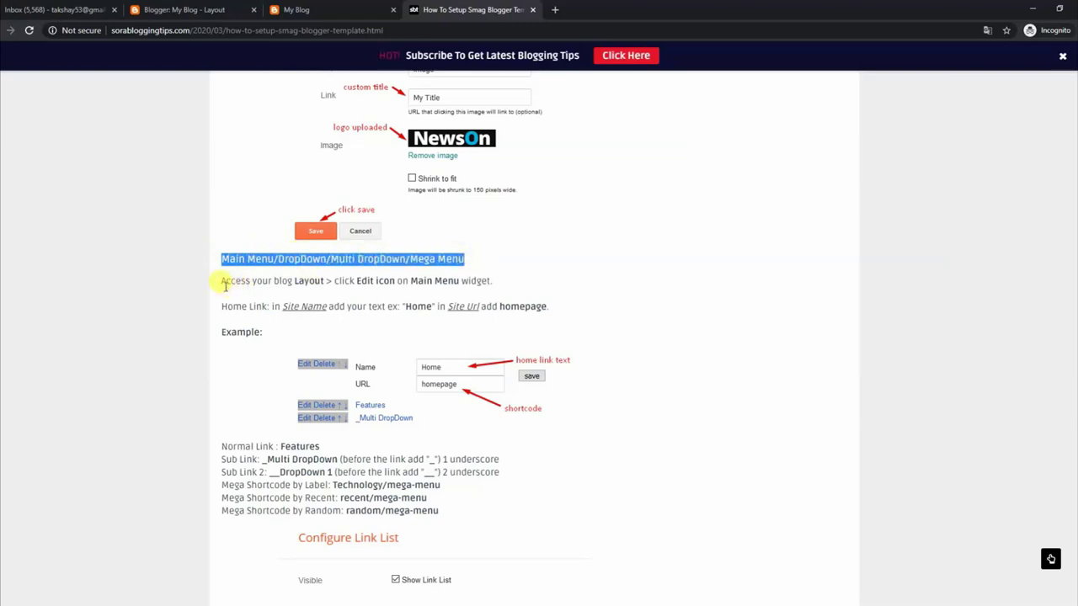
pyautogui.moveTo(221, 280); pyautogui.dragTo(493, 278)
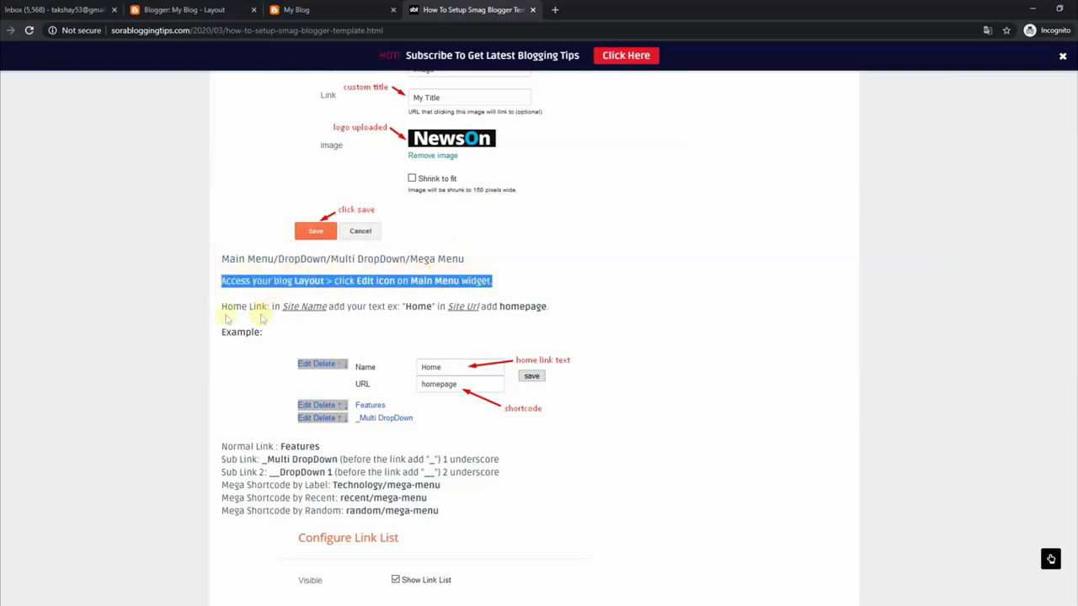
pyautogui.moveTo(224, 306); pyautogui.dragTo(357, 305)
pyautogui.tripleClick(560, 313)
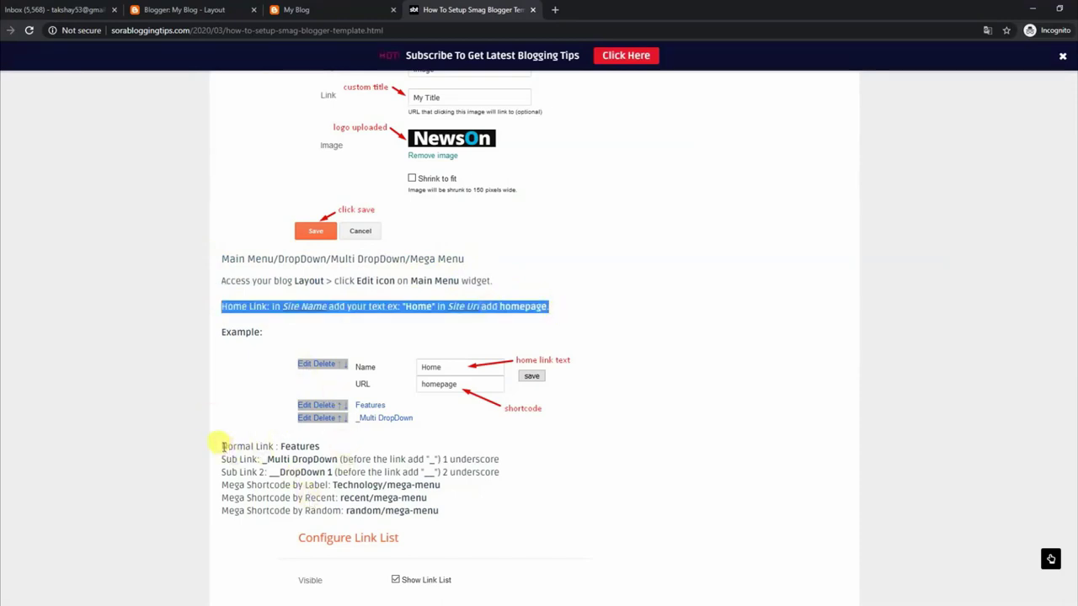
pyautogui.moveTo(224, 447); pyautogui.dragTo(323, 451)
pyautogui.moveTo(221, 458); pyautogui.dragTo(500, 460)
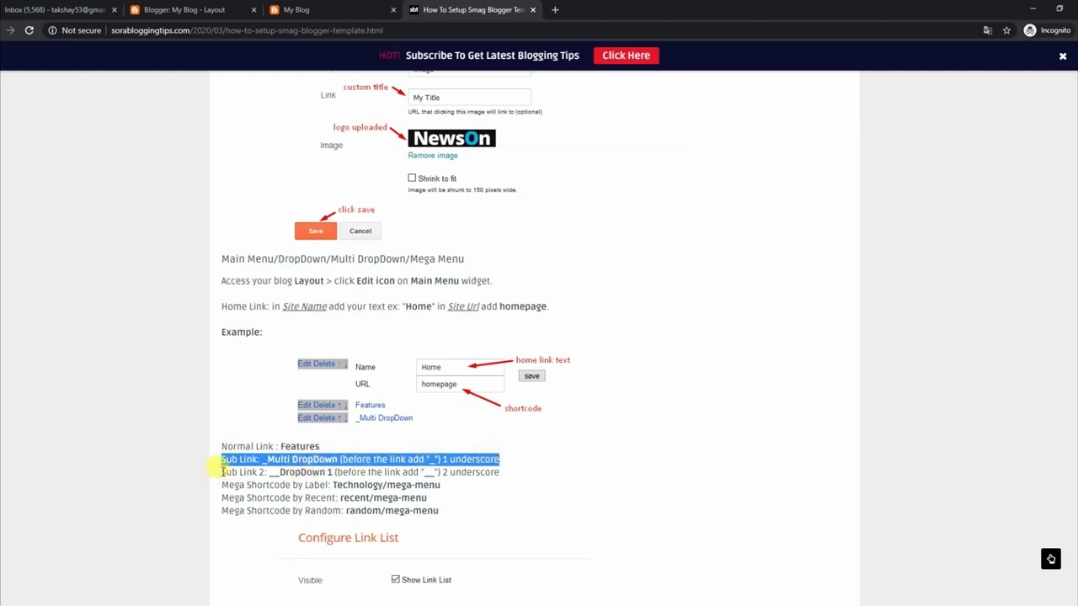
pyautogui.moveTo(222, 472); pyautogui.dragTo(459, 474)
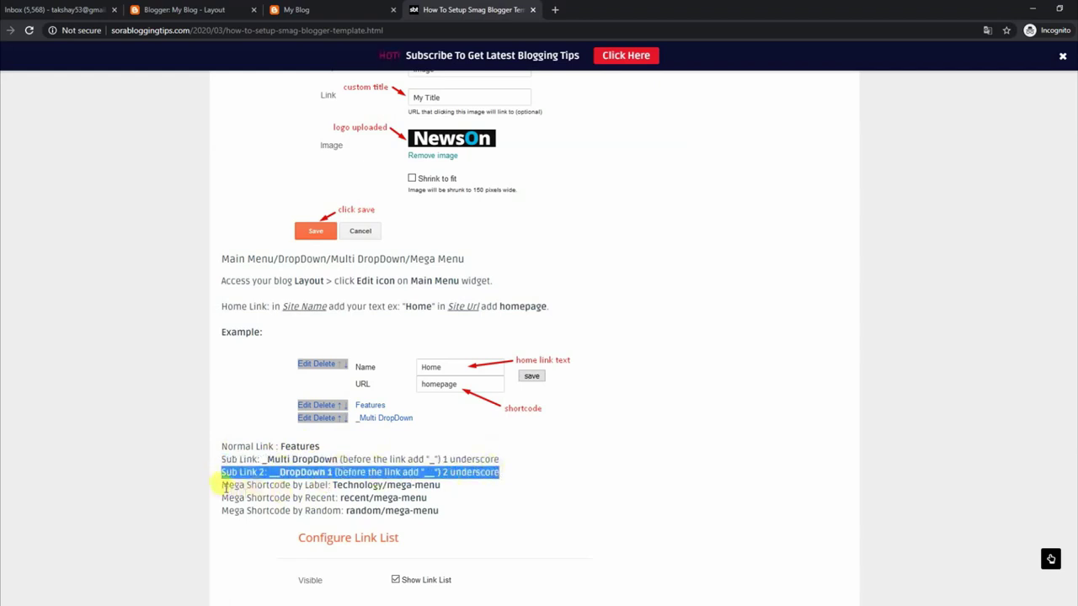
pyautogui.moveTo(222, 482); pyautogui.dragTo(444, 514)
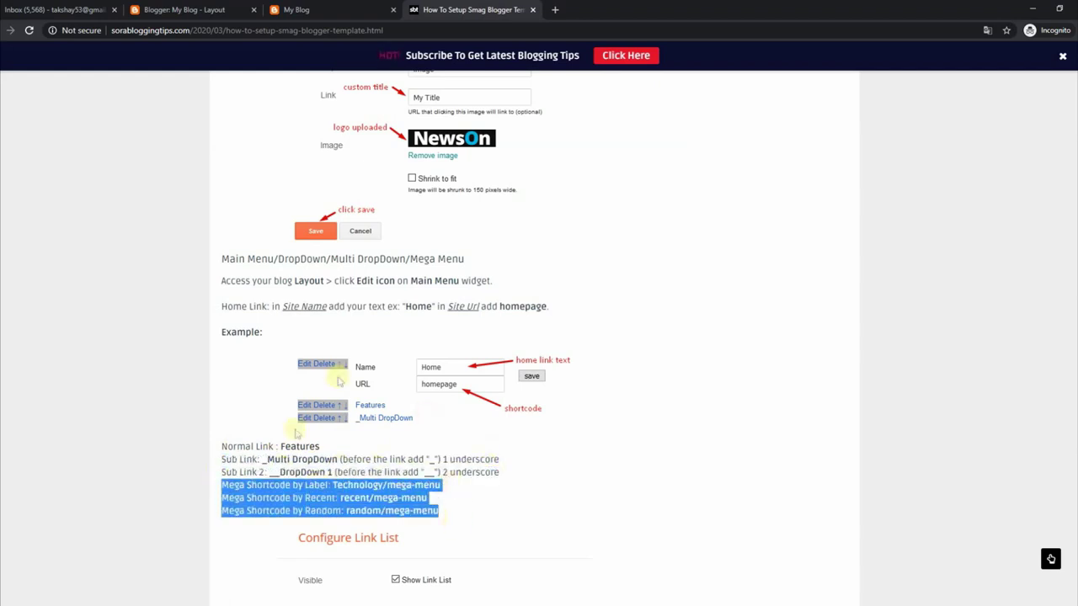
# - Inspect the blog's main menu, including the Features, Multi DropDown and Documentation submenus
pyautogui.click(347, 8)
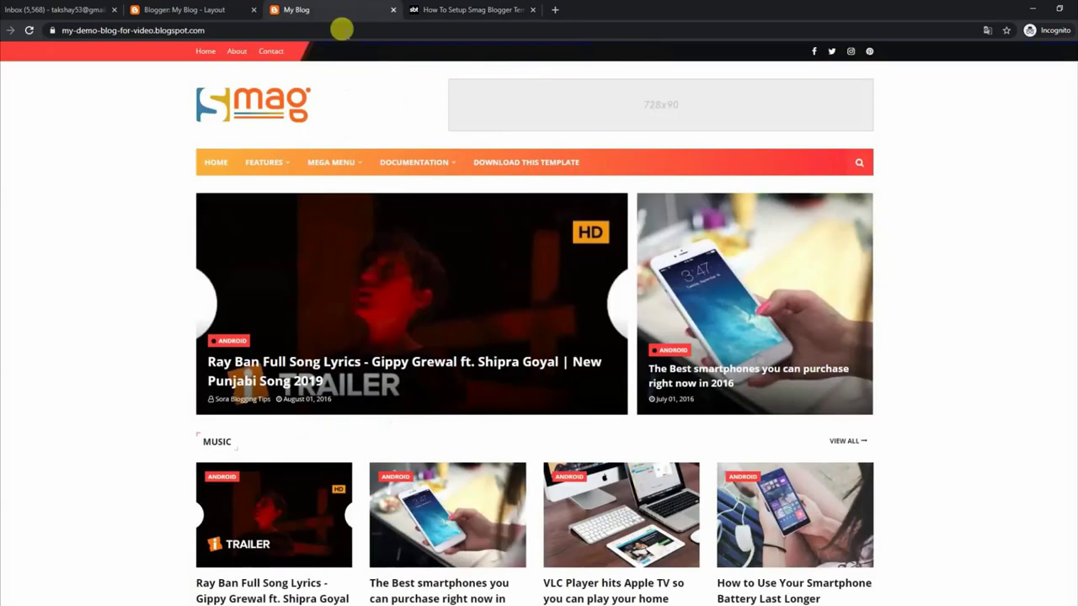
pyautogui.moveTo(272, 160)
pyautogui.moveTo(278, 187)
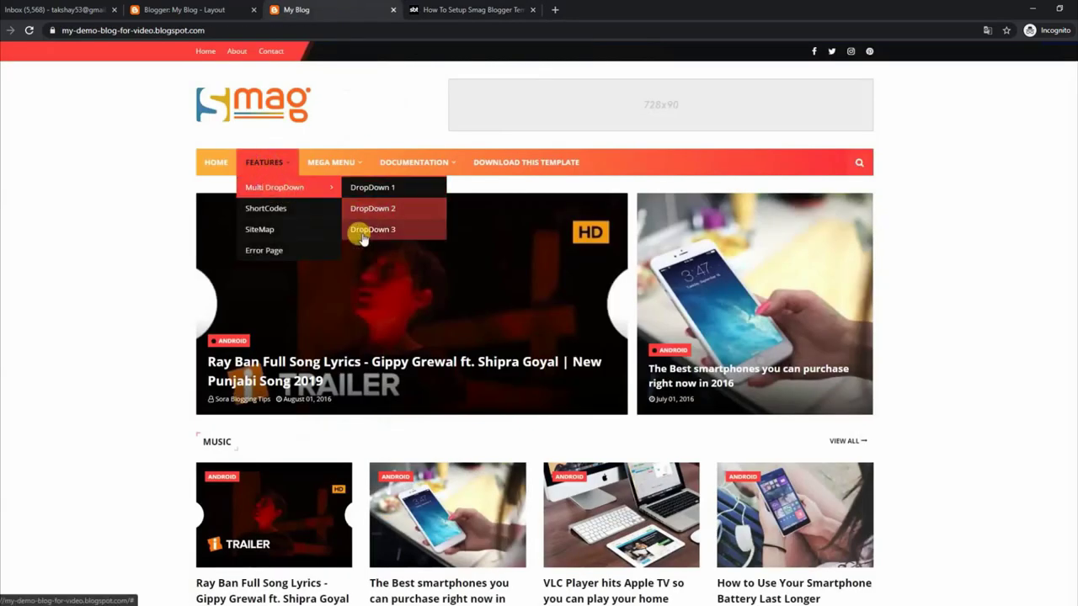
pyautogui.moveTo(410, 168)
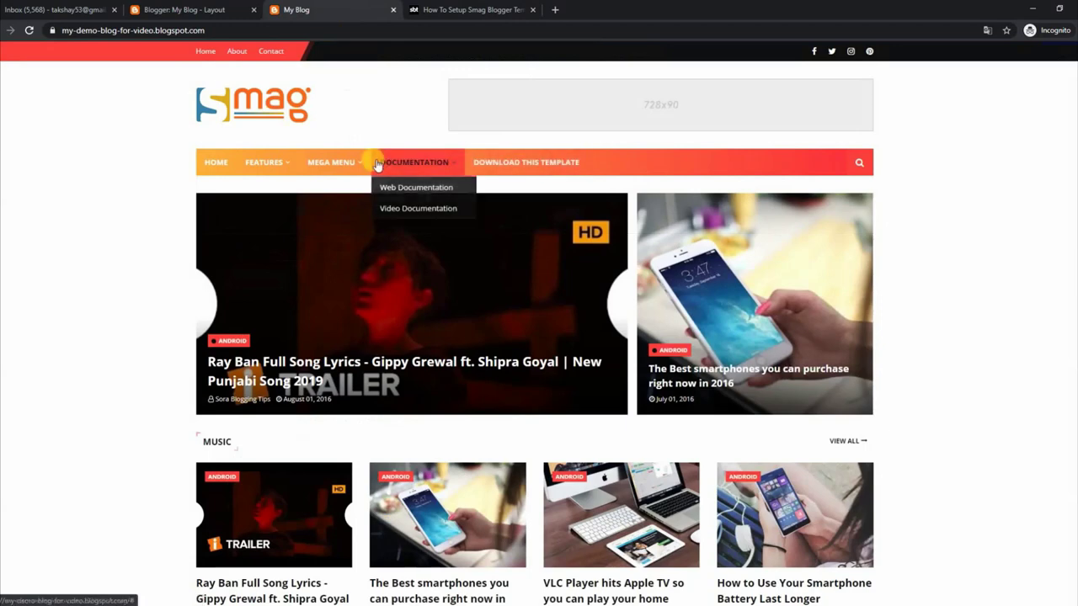
# - Rename the __DropDown 1 item to __link 1 in the Main Menu link list of the Blogger layout and save the widget
pyautogui.click(196, 7)
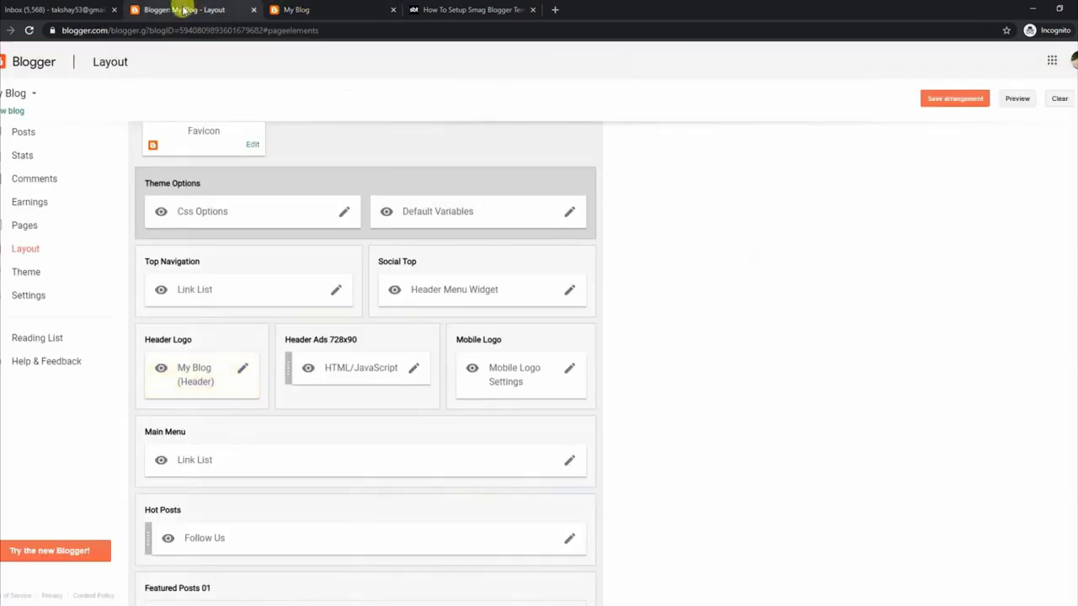
pyautogui.click(570, 463)
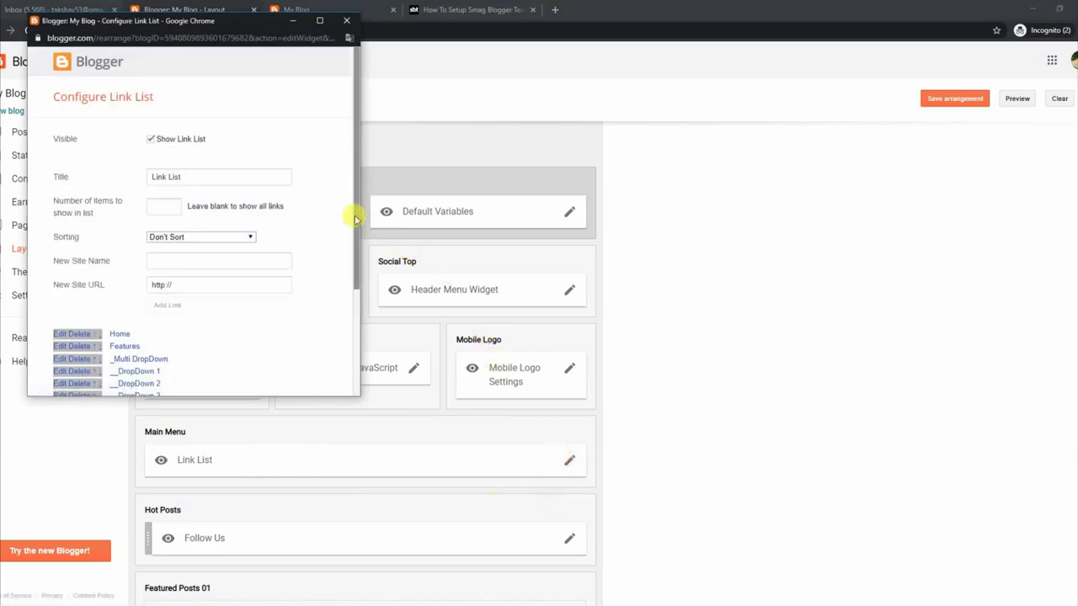
pyautogui.moveTo(355, 219); pyautogui.dragTo(356, 283)
pyautogui.scroll(-2, 175, 231)
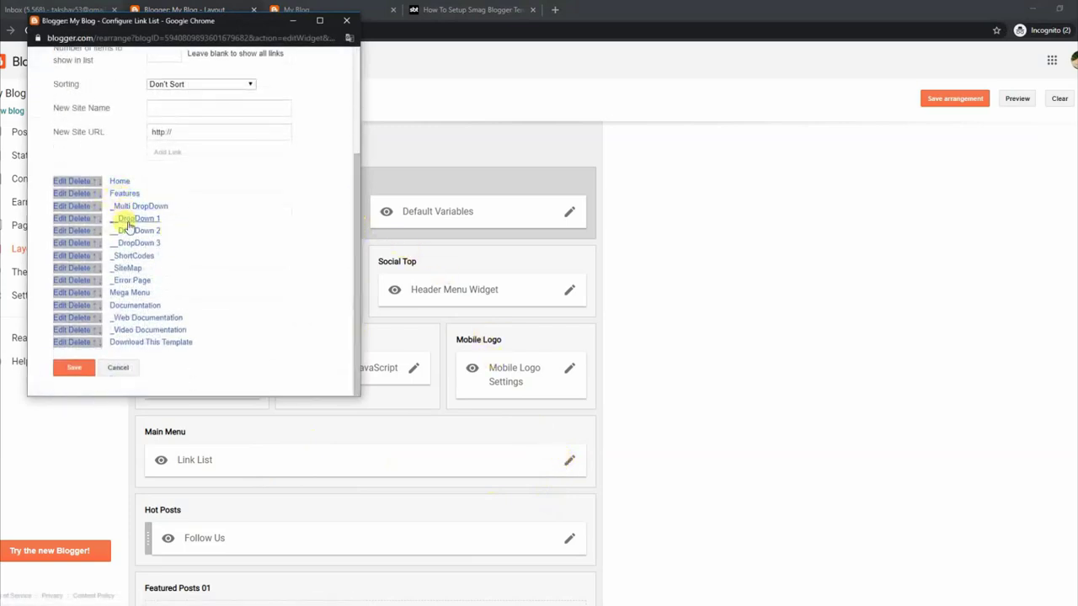
pyautogui.click(62, 219)
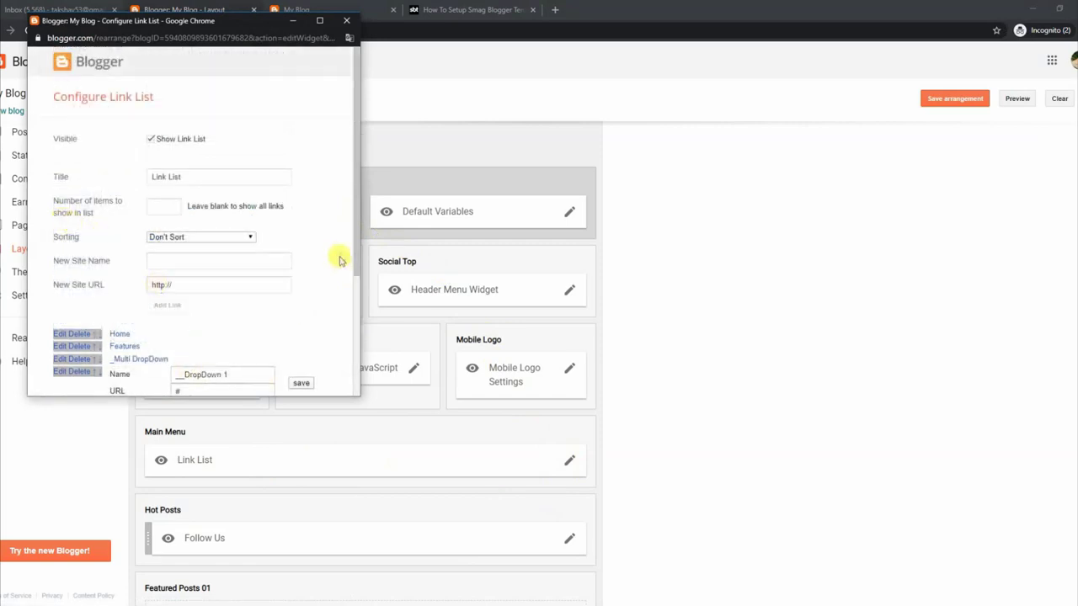
pyautogui.scroll(-1, 347, 273)
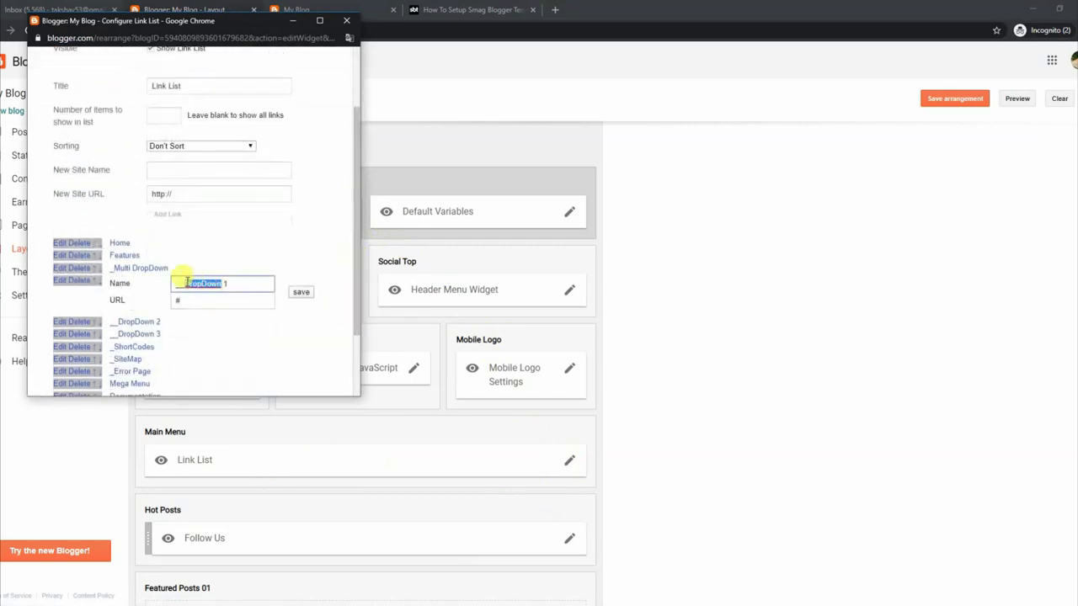
pyautogui.press('BackSpace')
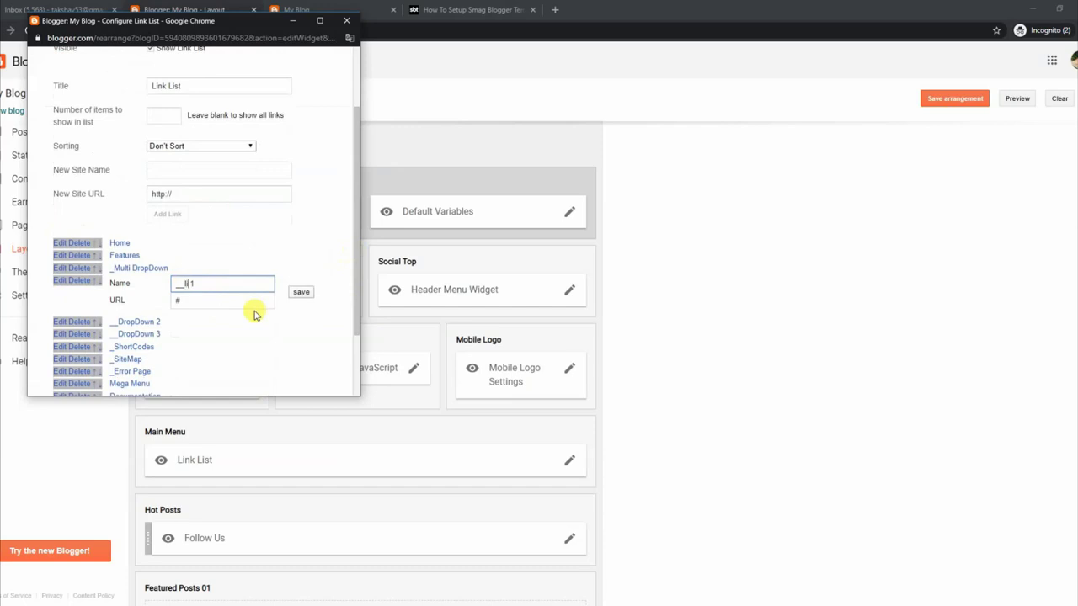
pyautogui.click(301, 291)
pyautogui.scroll(-1, 355, 303)
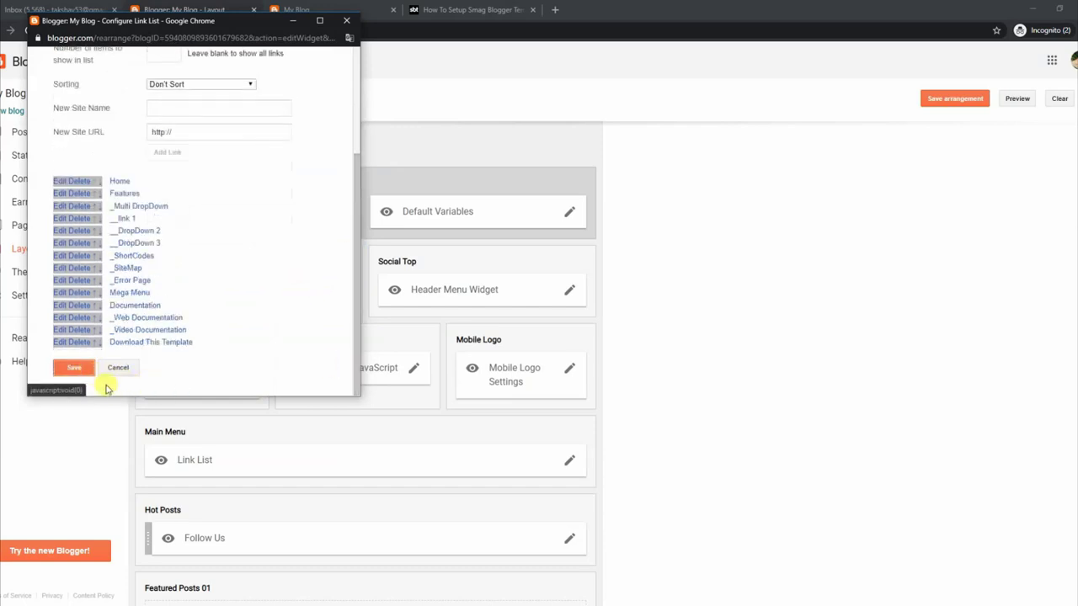
pyautogui.click(78, 367)
# - Reload the blog and check the Multi DropDown submenu under Features for the renamed link
pyautogui.click(319, 15)
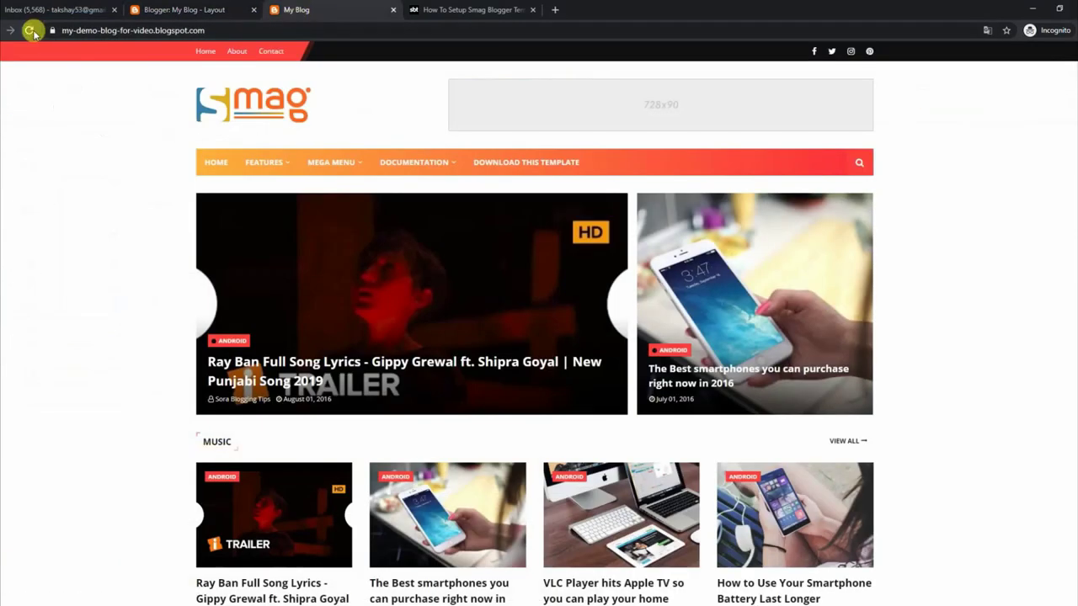
pyautogui.moveTo(269, 198)
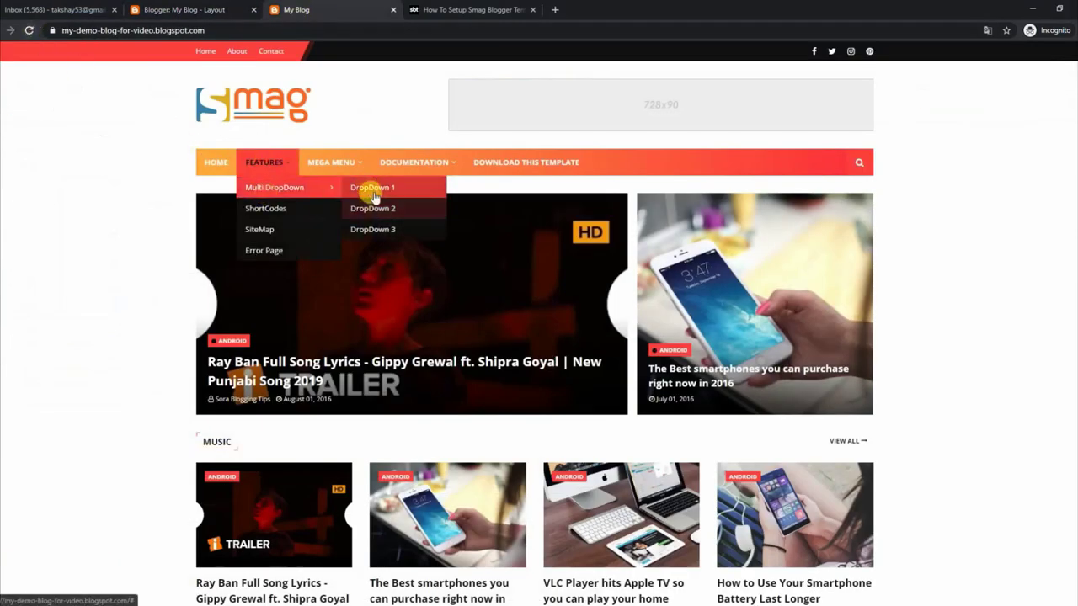
pyautogui.click(370, 190)
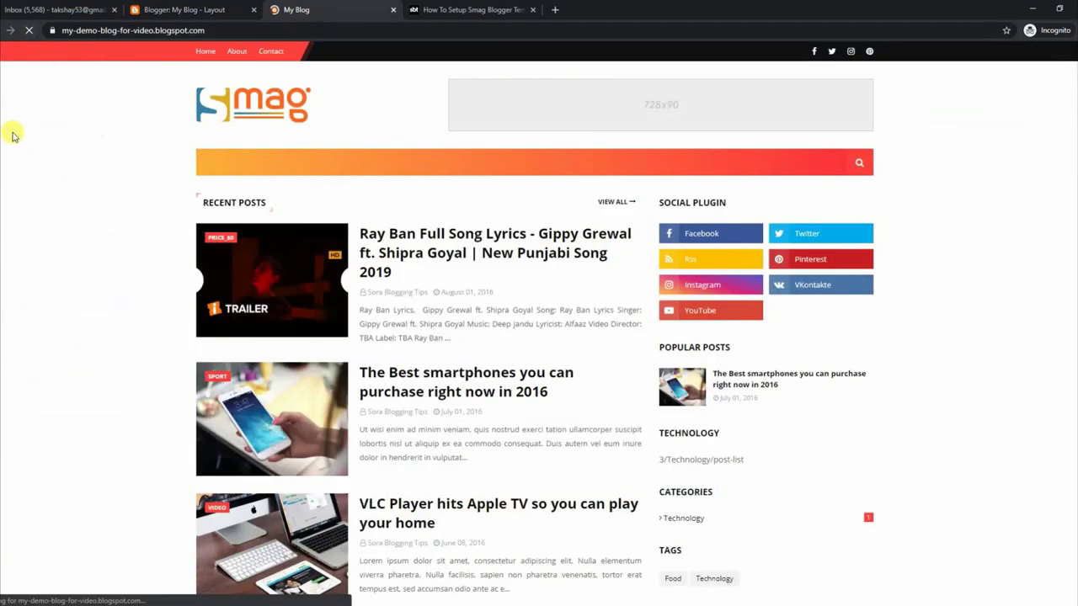
pyautogui.moveTo(276, 164)
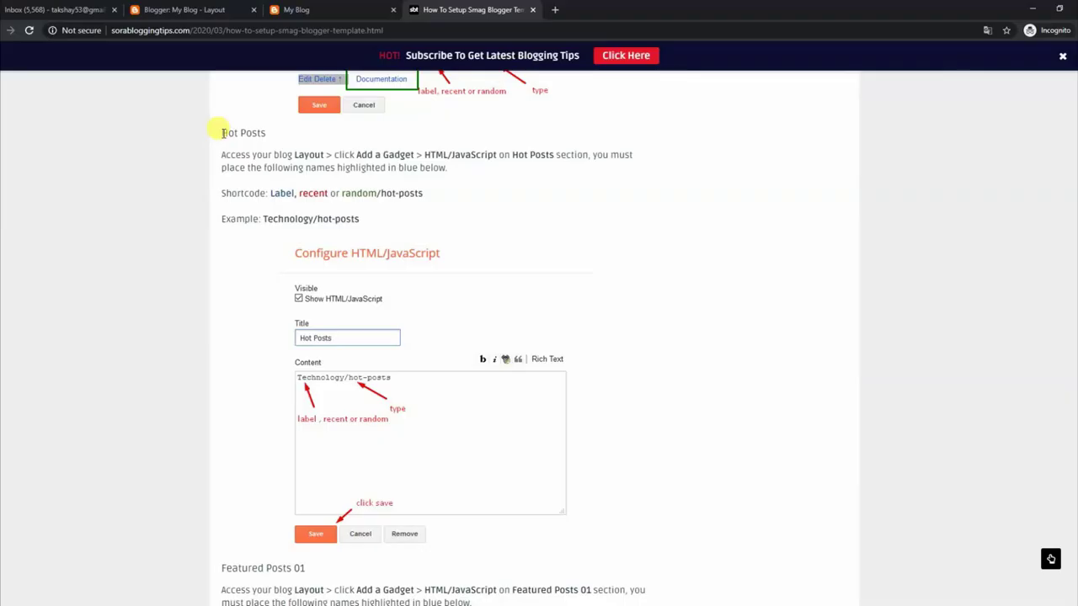
# - Read the setup guide's Hot Posts instructions and example shortcode, and look at the hot posts area on the blog
pyautogui.moveTo(218, 132); pyautogui.dragTo(476, 180)
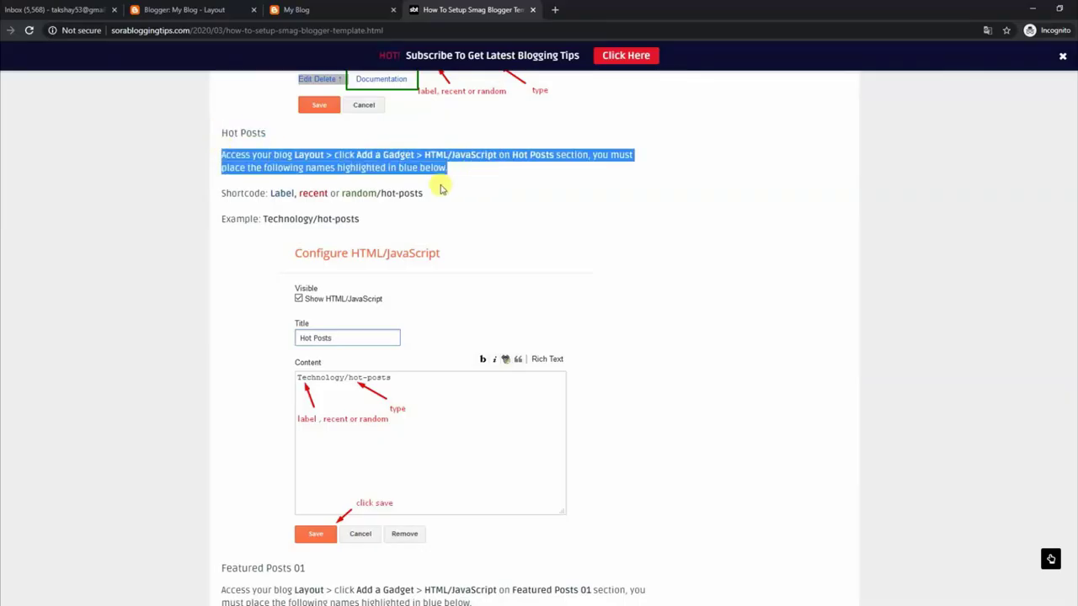
pyautogui.moveTo(223, 192); pyautogui.dragTo(415, 190)
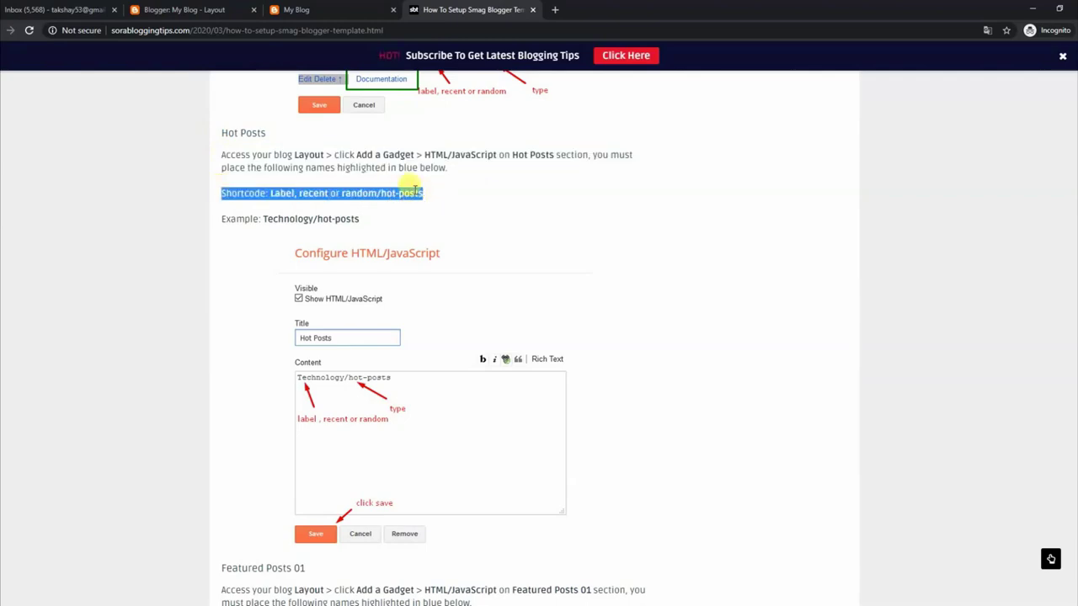
pyautogui.moveTo(223, 217); pyautogui.dragTo(396, 225)
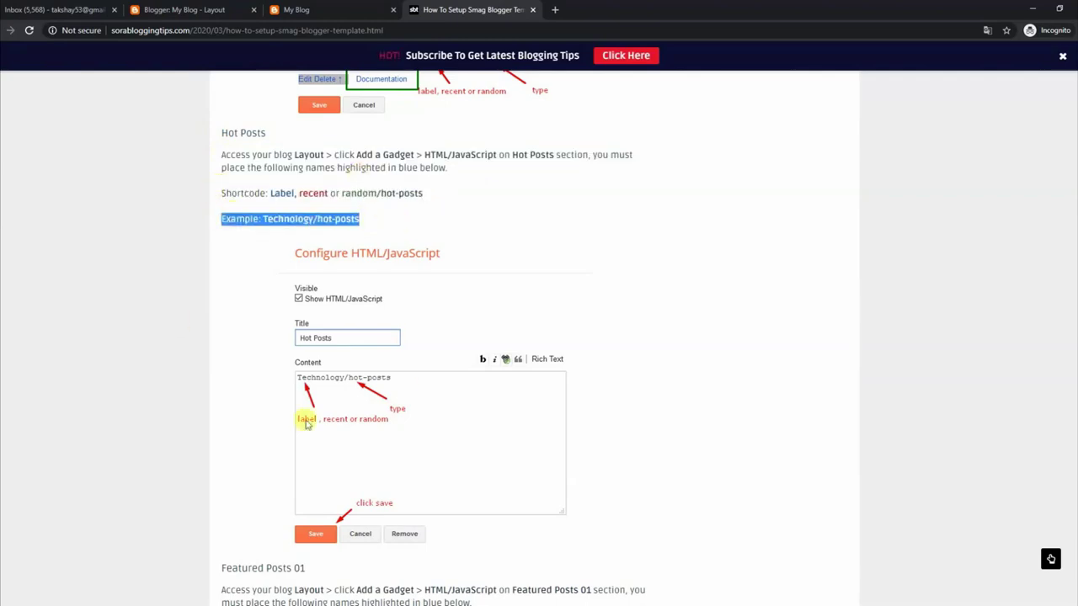
pyautogui.click(353, 9)
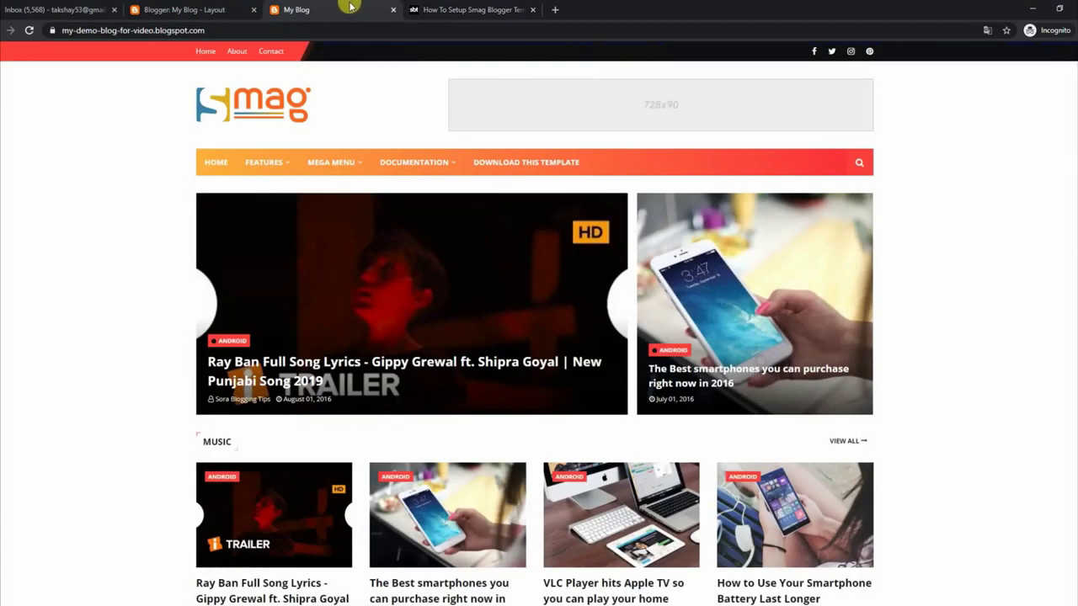
# - Remove the Android label from the Hot Posts gadget's content, leaving /hot-posts, save it and reload the blog
pyautogui.click(216, 10)
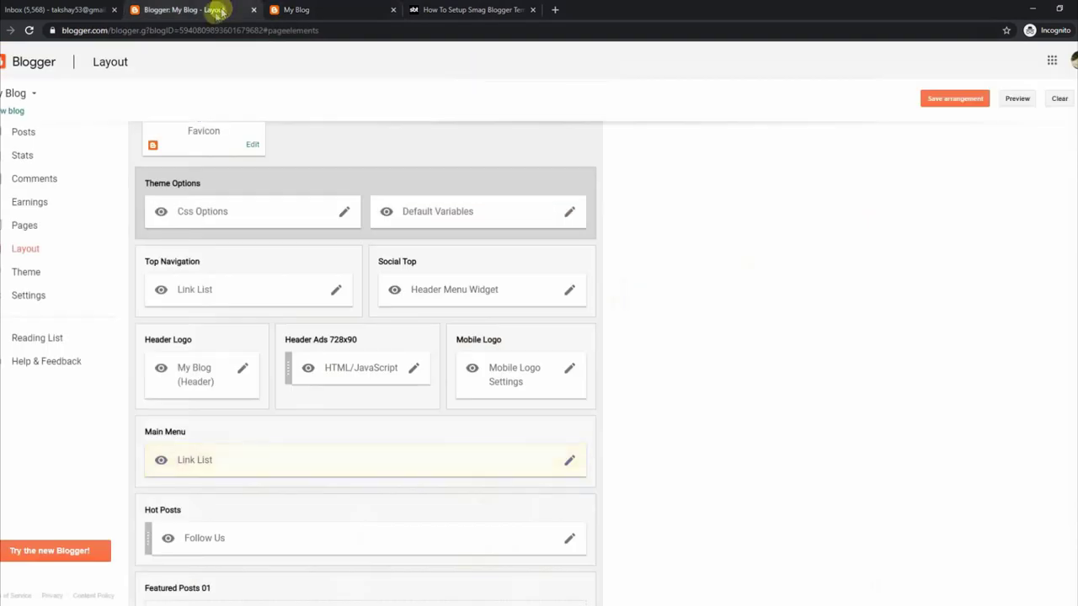
pyautogui.click(570, 540)
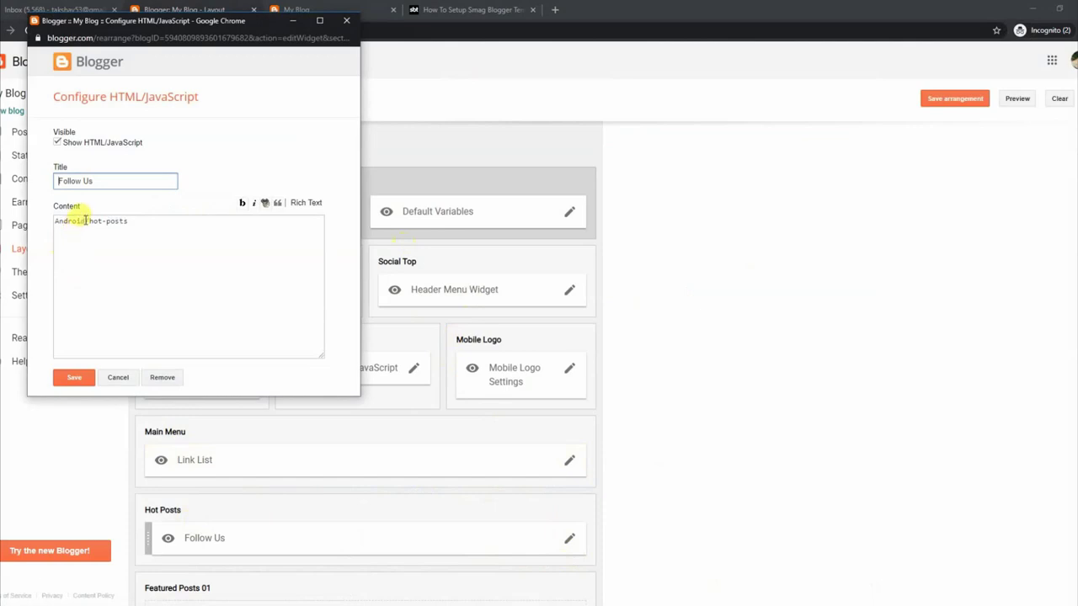
pyautogui.moveTo(86, 220); pyautogui.dragTo(55, 220)
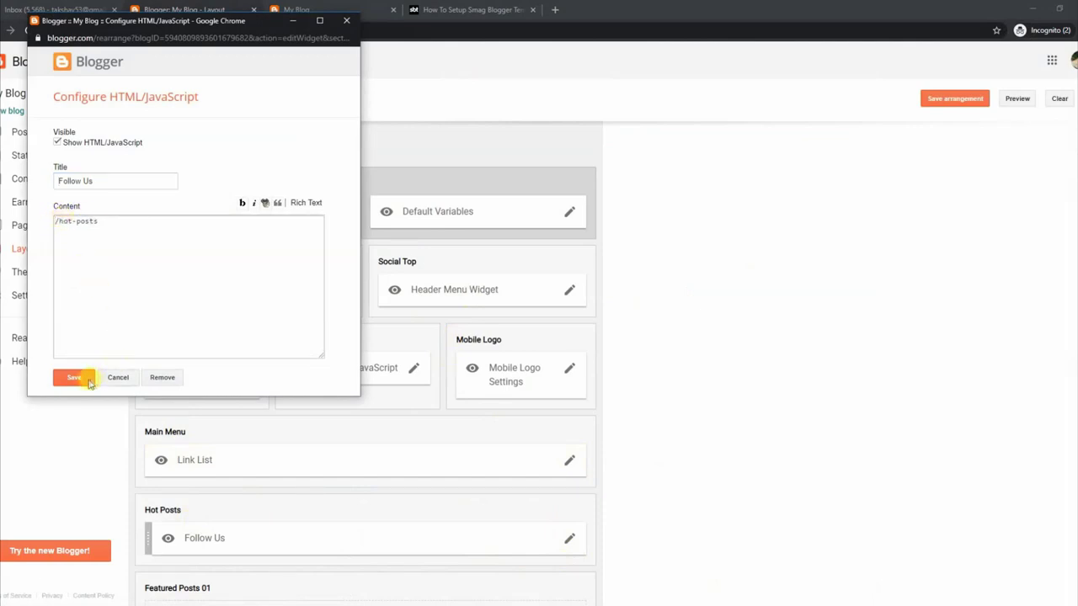
pyautogui.click(74, 378)
pyautogui.click(296, 10)
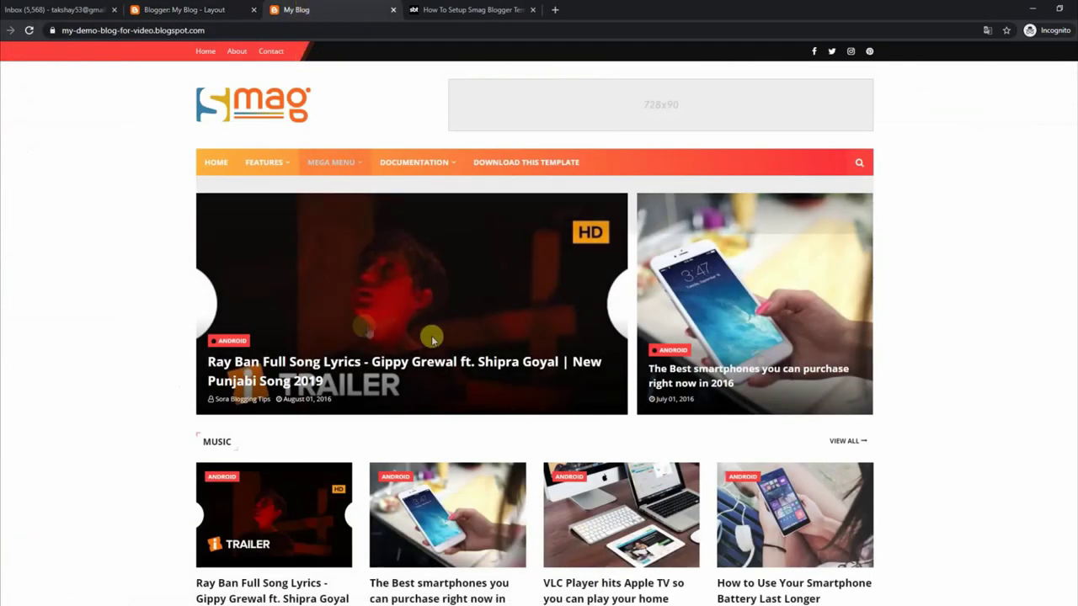
pyautogui.click(29, 30)
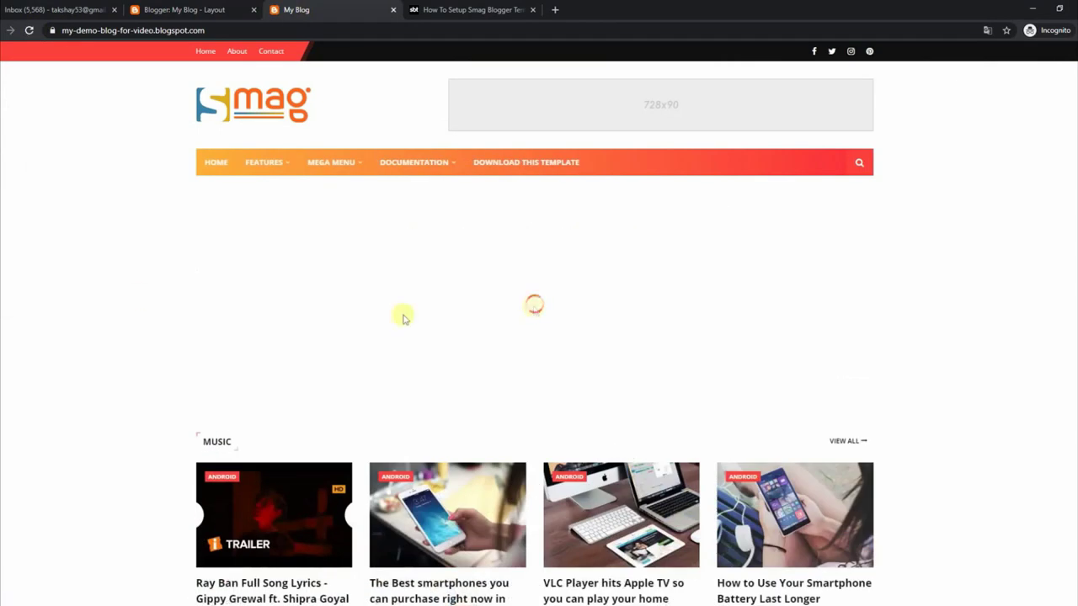
# - Restore the Hot Posts gadget's content to Android/hot-posts in the Blogger layout, save it and reload the blog
pyautogui.click(210, 7)
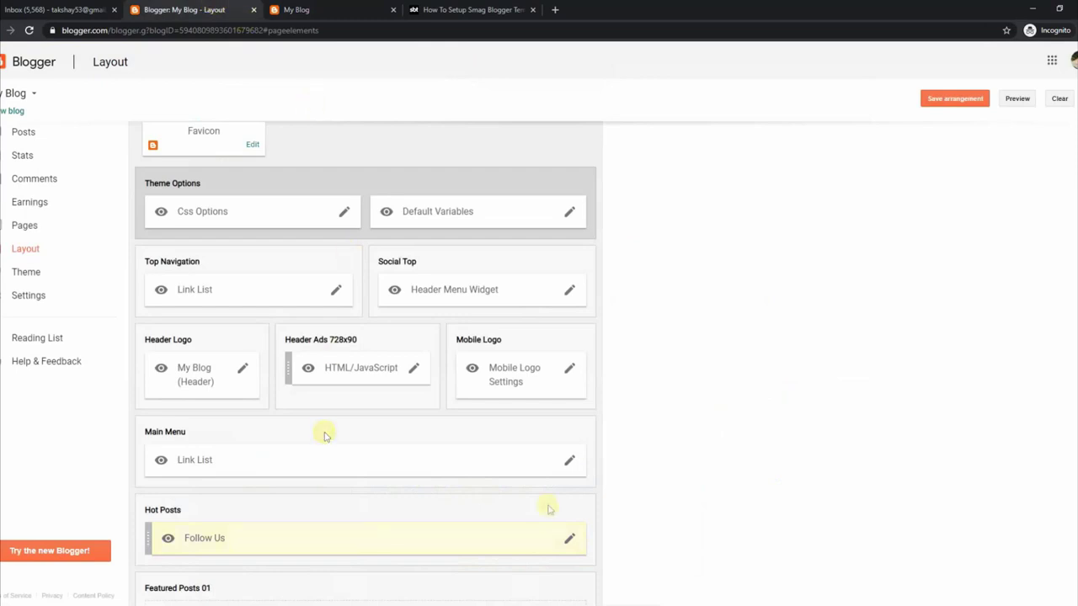
pyautogui.click(570, 539)
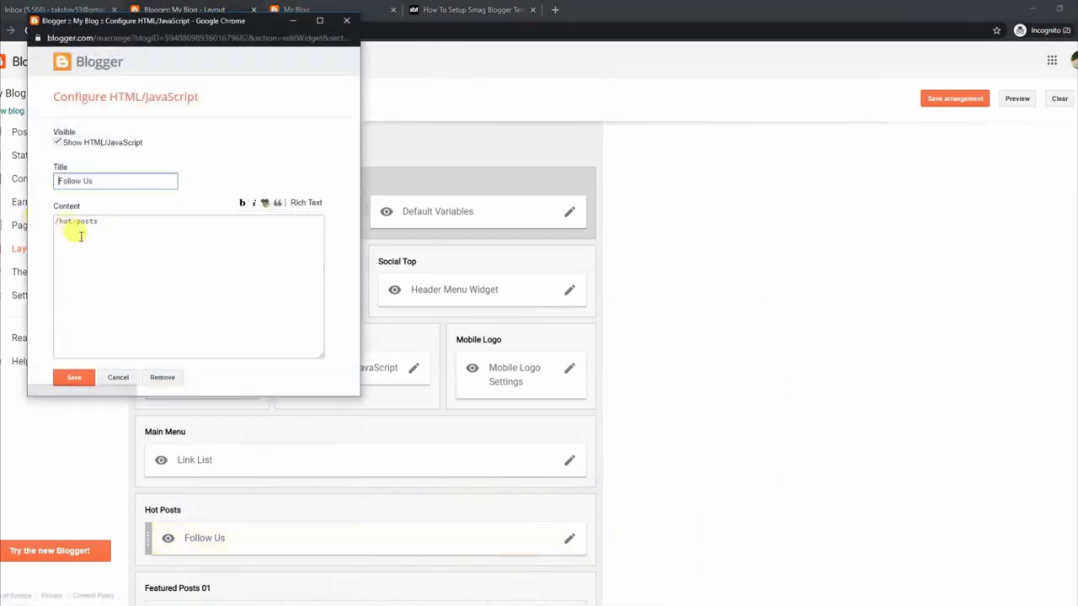
pyautogui.click(55, 222)
pyautogui.write('Android')
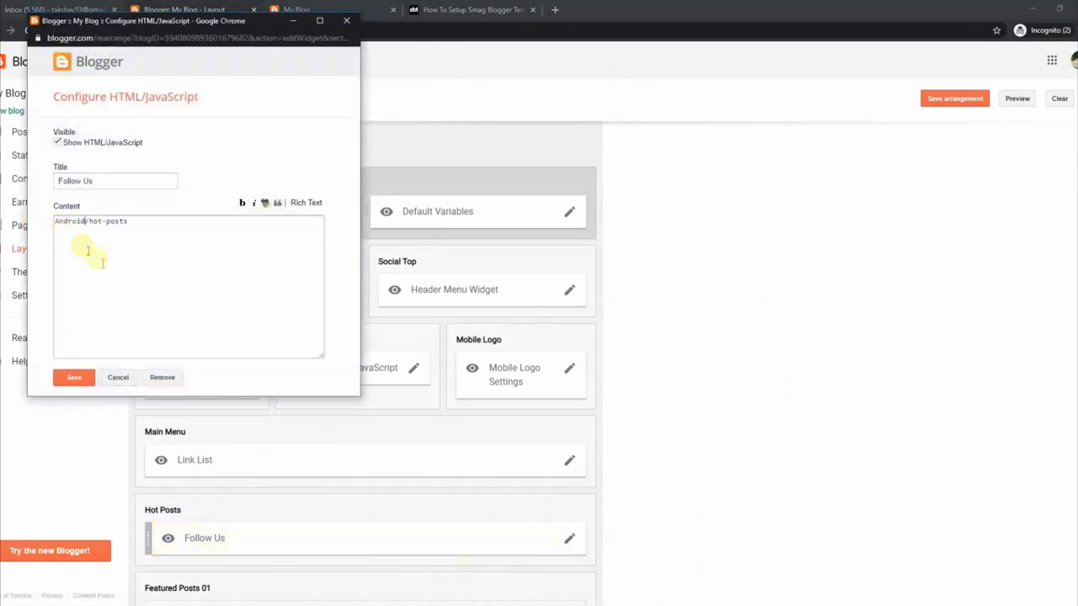
pyautogui.click(77, 378)
pyautogui.click(278, 10)
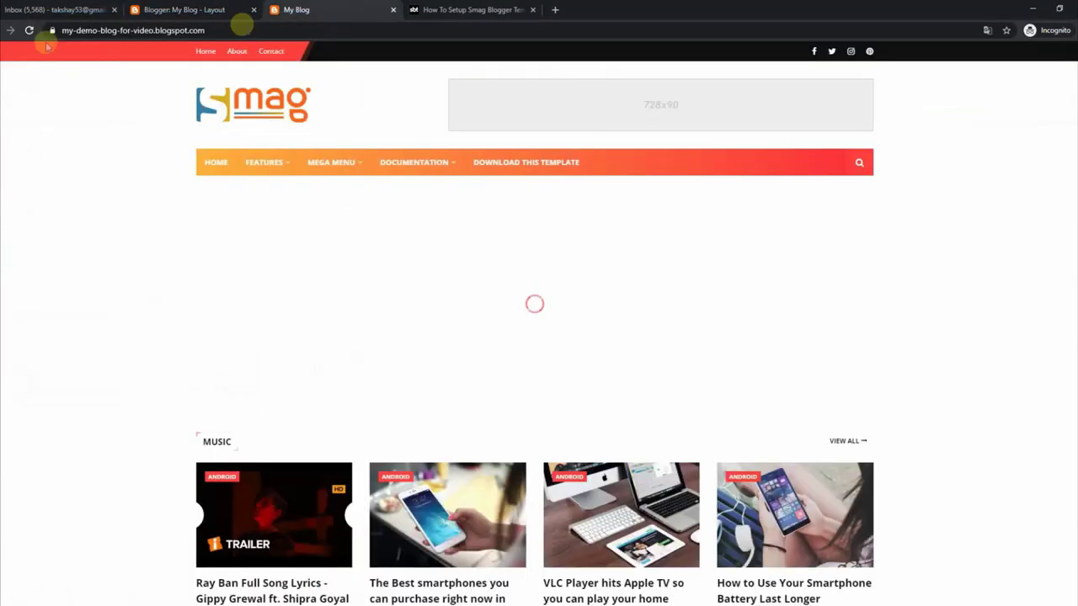
pyautogui.click(23, 34)
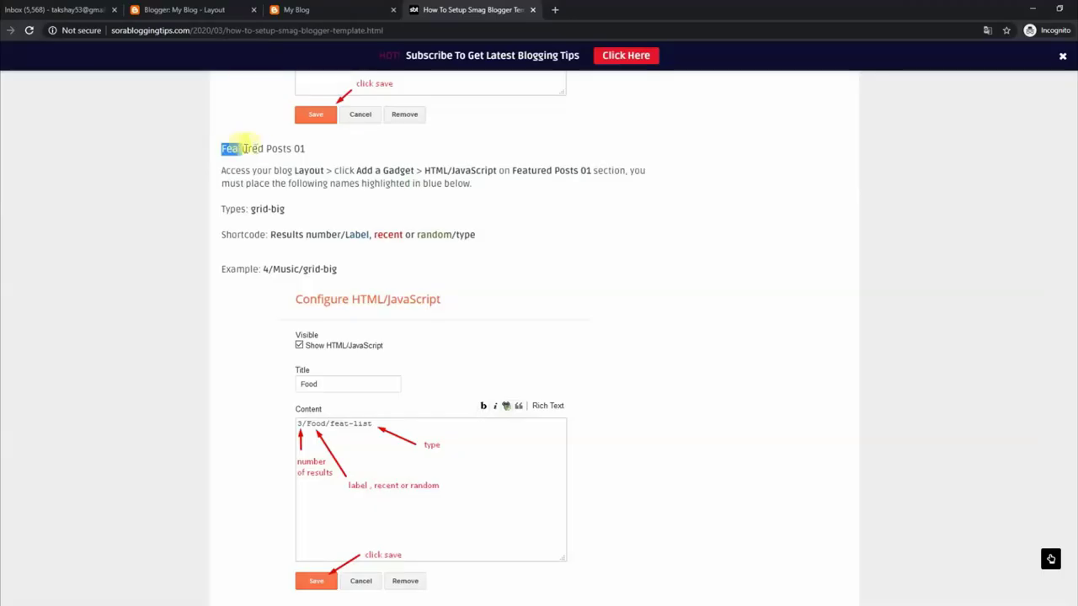
# - Read the setup guide's Featured Posts 01 instructions on the grid-big type, the shortcode format and the example
pyautogui.moveTo(248, 147); pyautogui.dragTo(307, 152)
pyautogui.moveTo(222, 169); pyautogui.dragTo(492, 185)
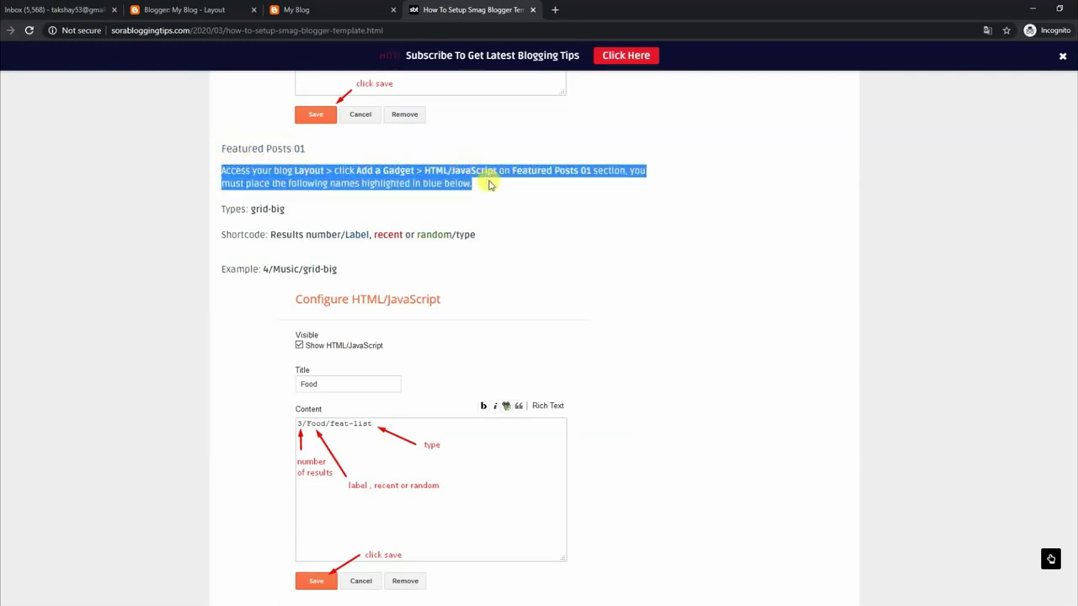
pyautogui.moveTo(222, 209); pyautogui.dragTo(302, 214)
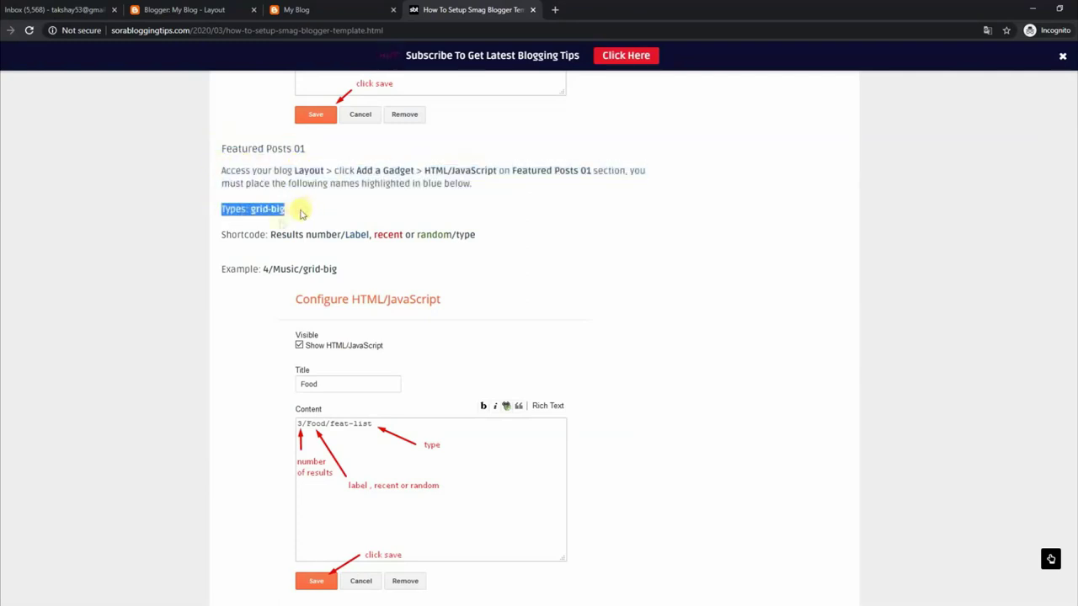
pyautogui.moveTo(225, 235); pyautogui.dragTo(472, 237)
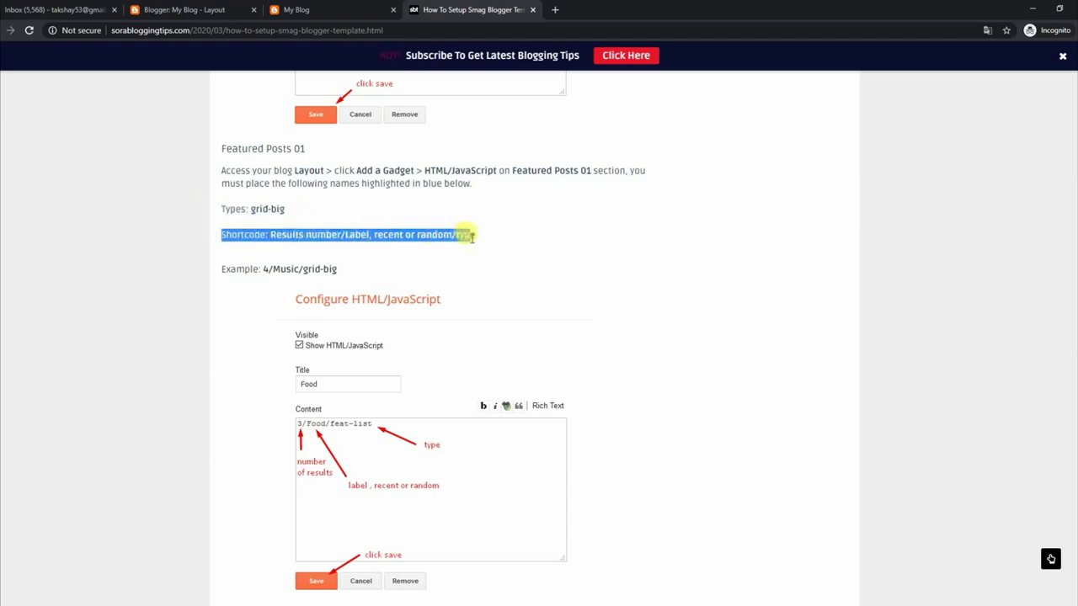
pyautogui.moveTo(223, 270); pyautogui.dragTo(330, 280)
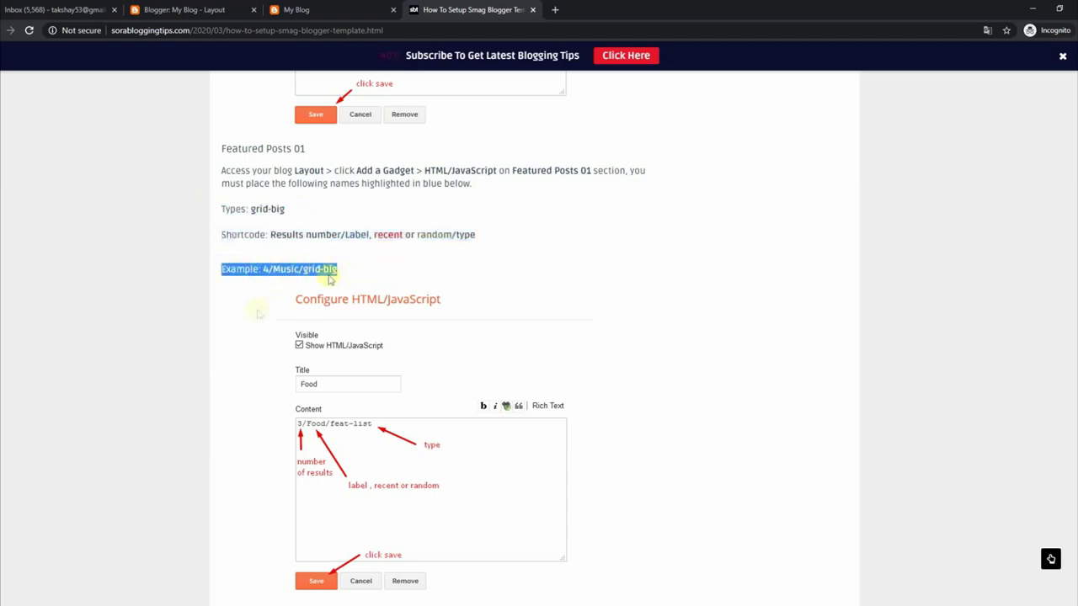
# - Inspect the Music section on the blog's homepage, open its first post and return to the homepage
pyautogui.click(319, 7)
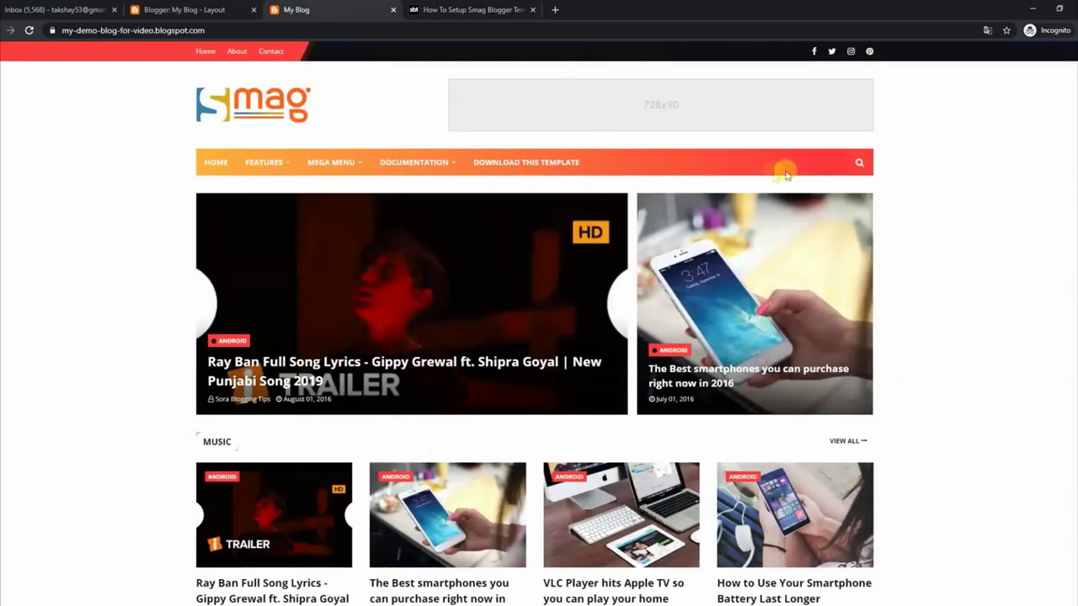
pyautogui.scroll(-4, 539, 337)
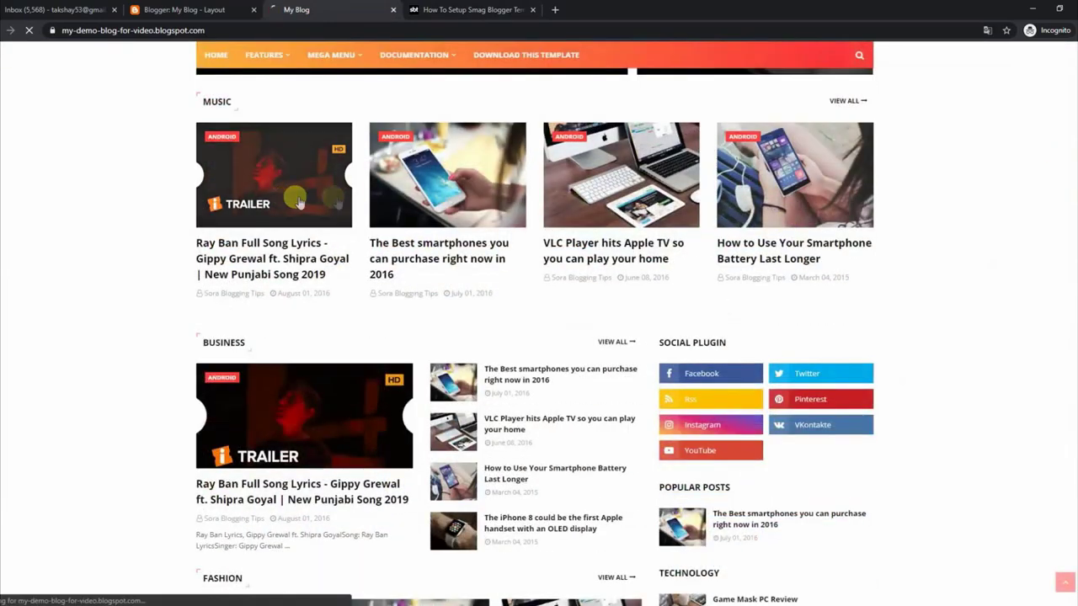
pyautogui.click(430, 200)
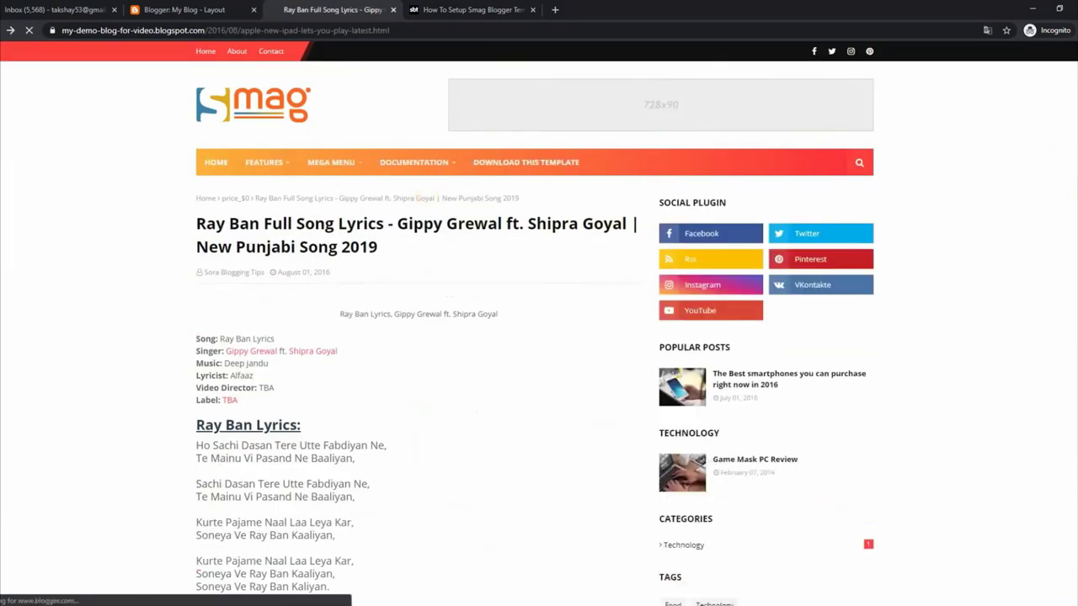
pyautogui.click(10, 31)
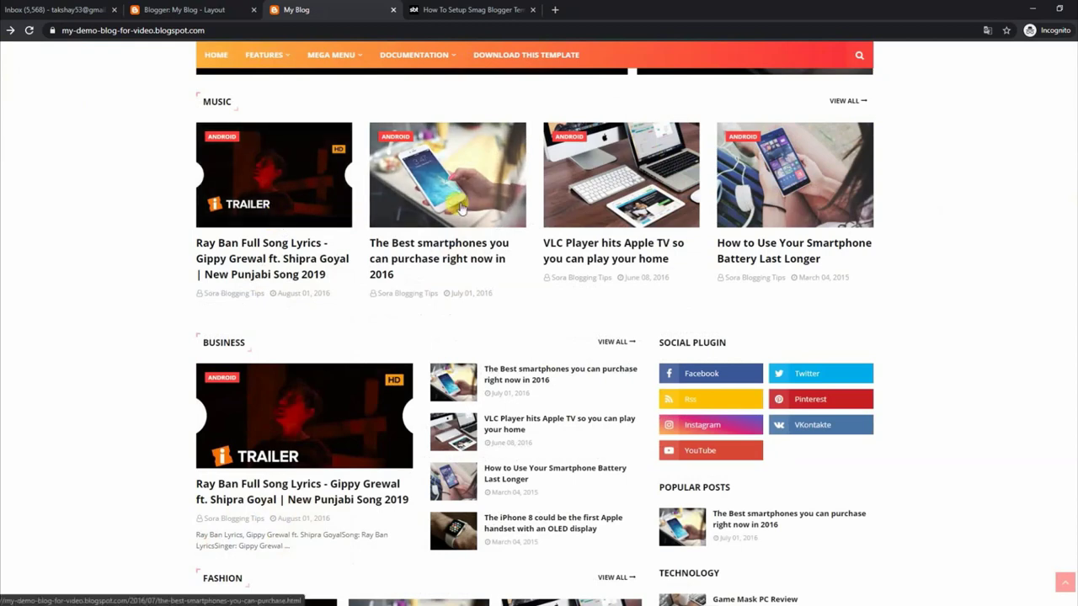
# - Set the Music gadget's content in Featured Posts 01 to 3/Android/grid-big, save it and reload the blog
pyautogui.click(218, 10)
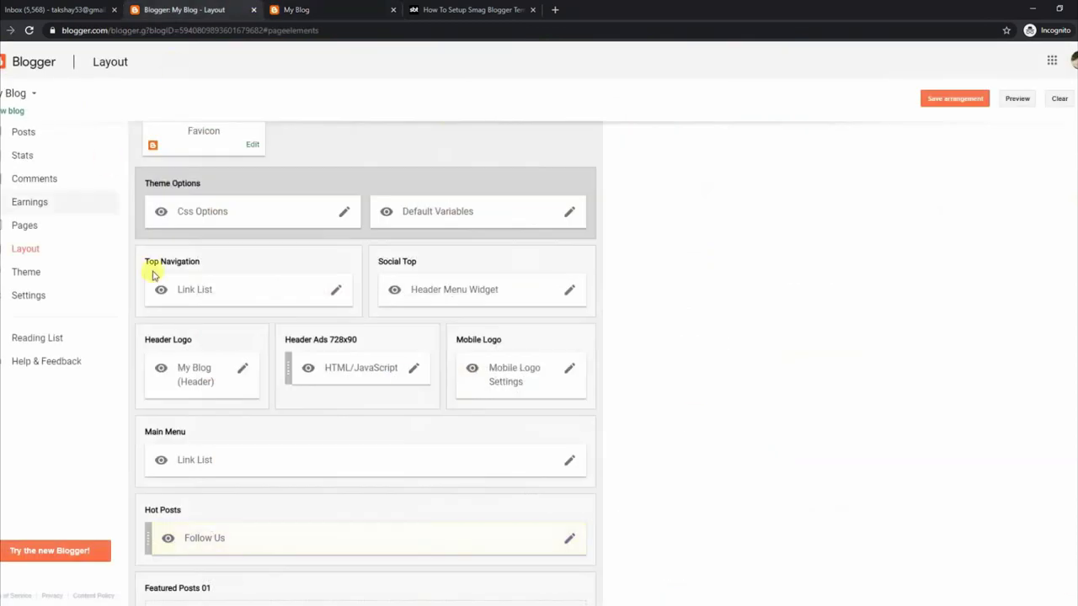
pyautogui.scroll(-2, 365, 362)
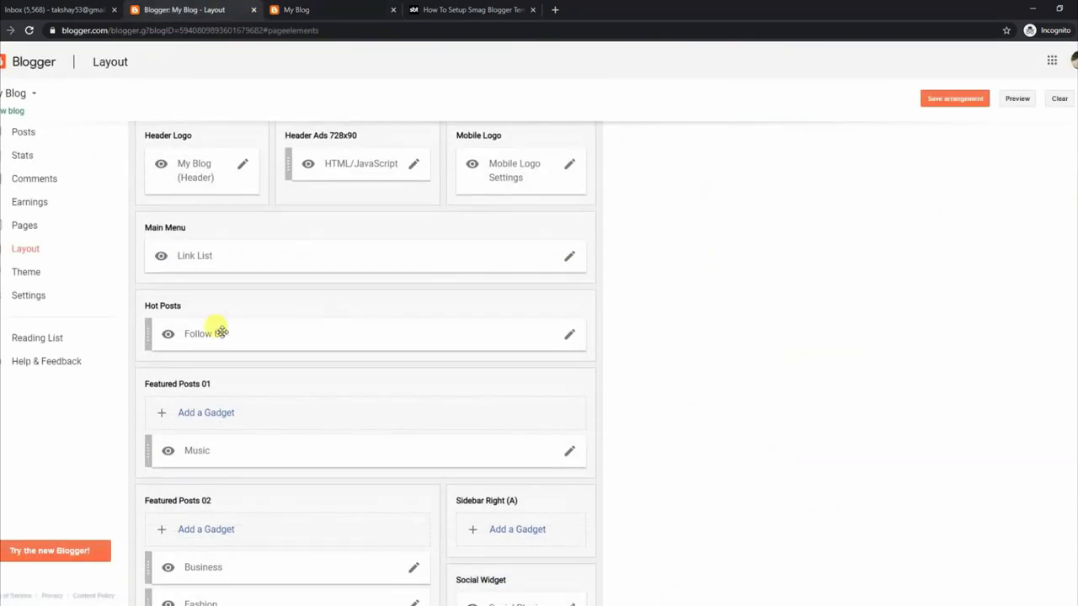
pyautogui.click(570, 452)
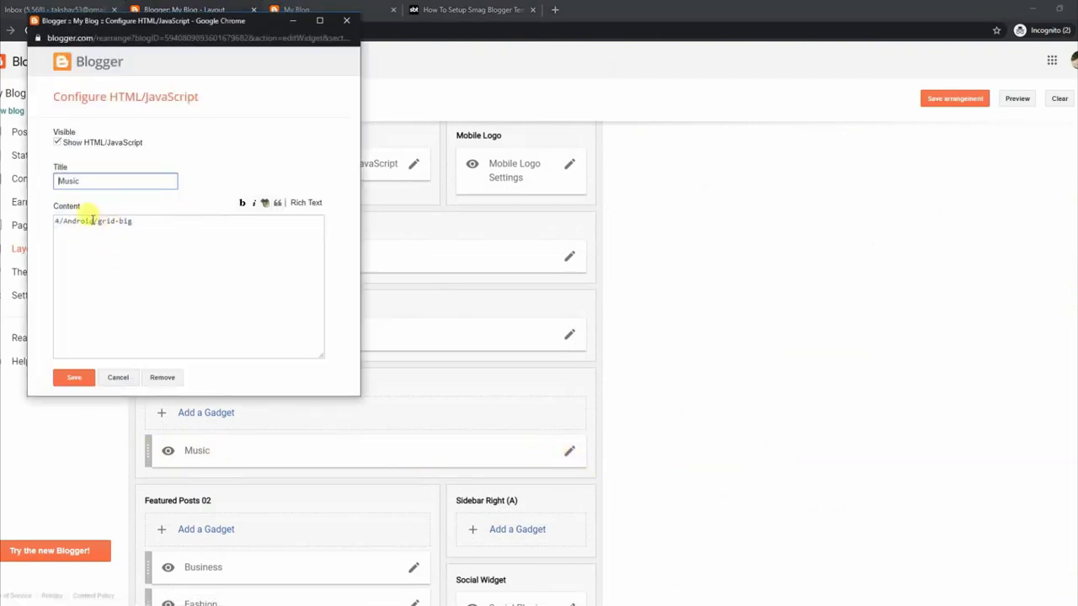
pyautogui.moveTo(98, 220); pyautogui.dragTo(119, 221)
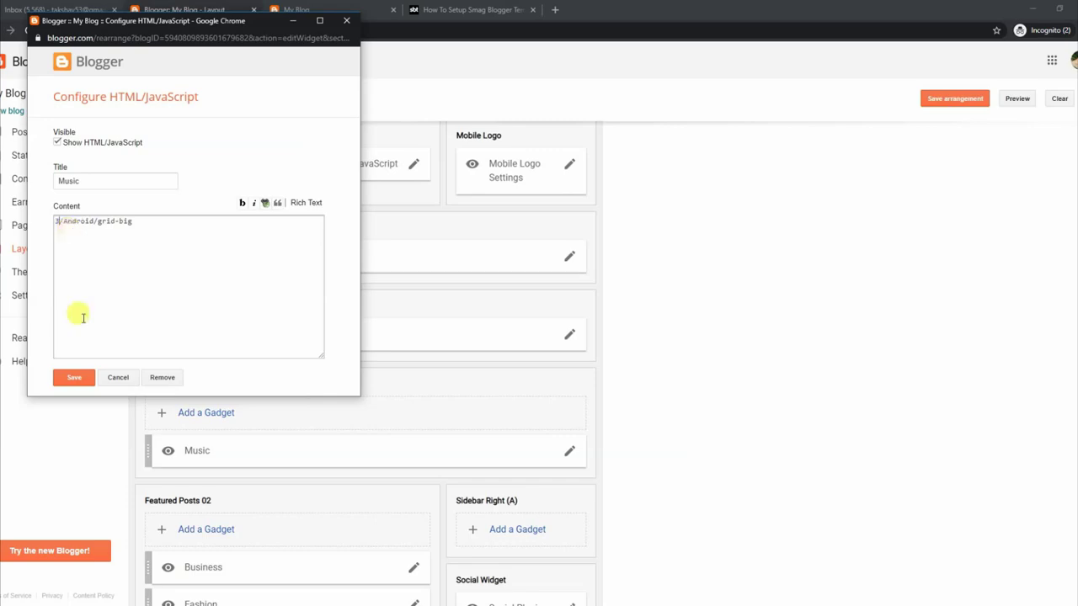
pyautogui.click(80, 378)
pyautogui.click(345, 9)
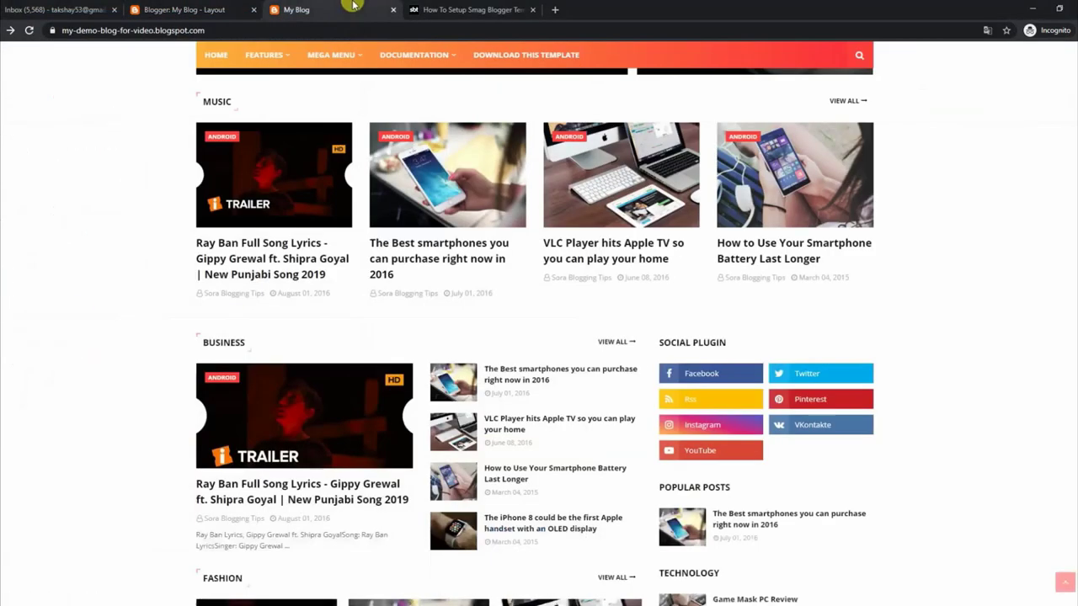
pyautogui.click(29, 31)
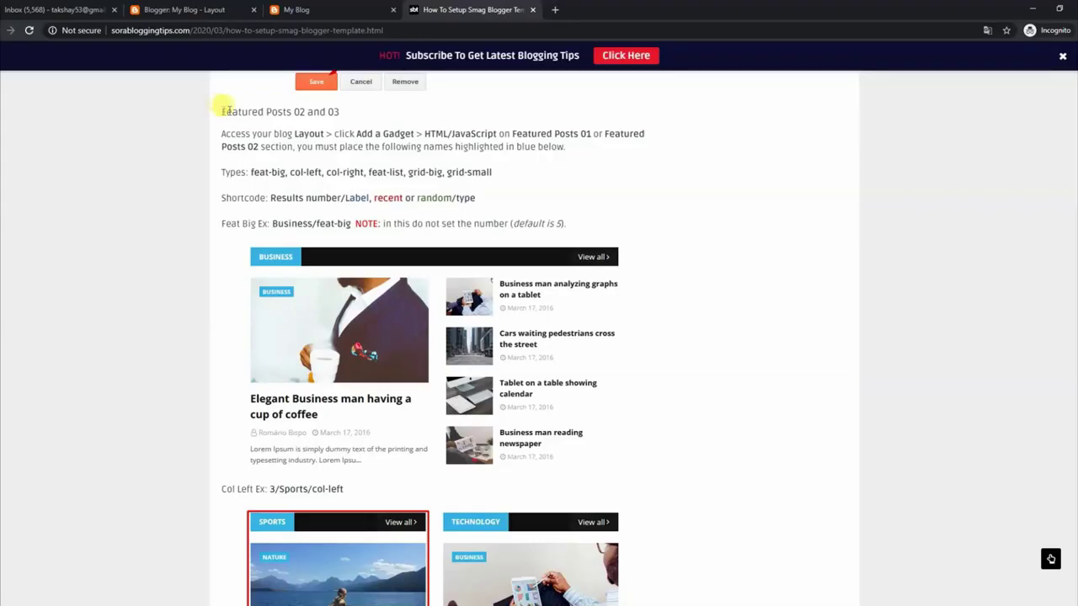
# - Read the setup guide's Featured Posts 02 and 03 instructions on the available types, the shortcode format and the feat-big example
pyautogui.moveTo(221, 112); pyautogui.dragTo(333, 111)
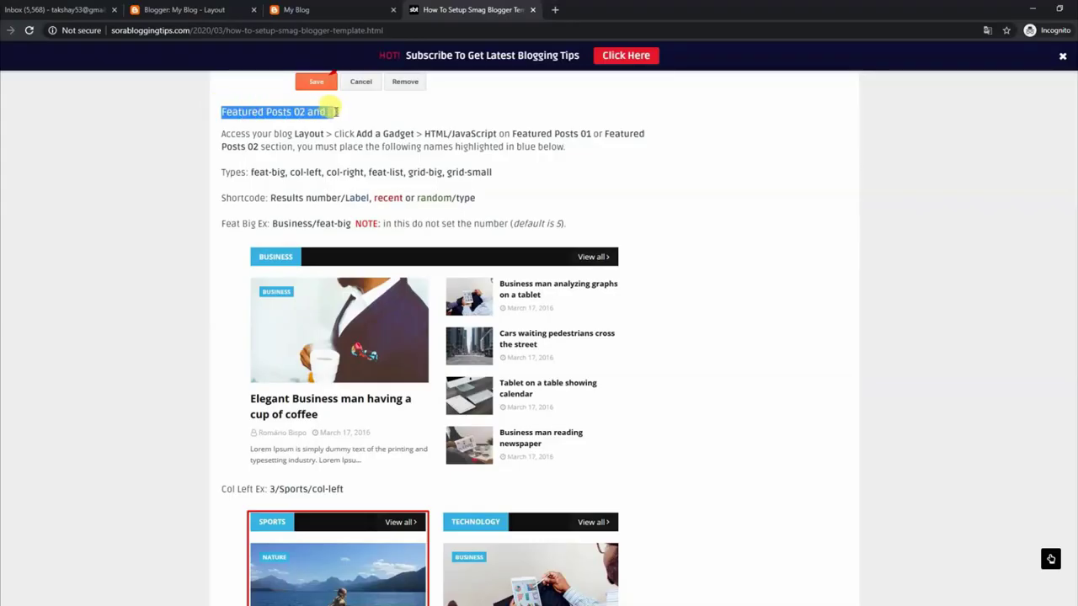
pyautogui.moveTo(222, 133); pyautogui.dragTo(536, 146)
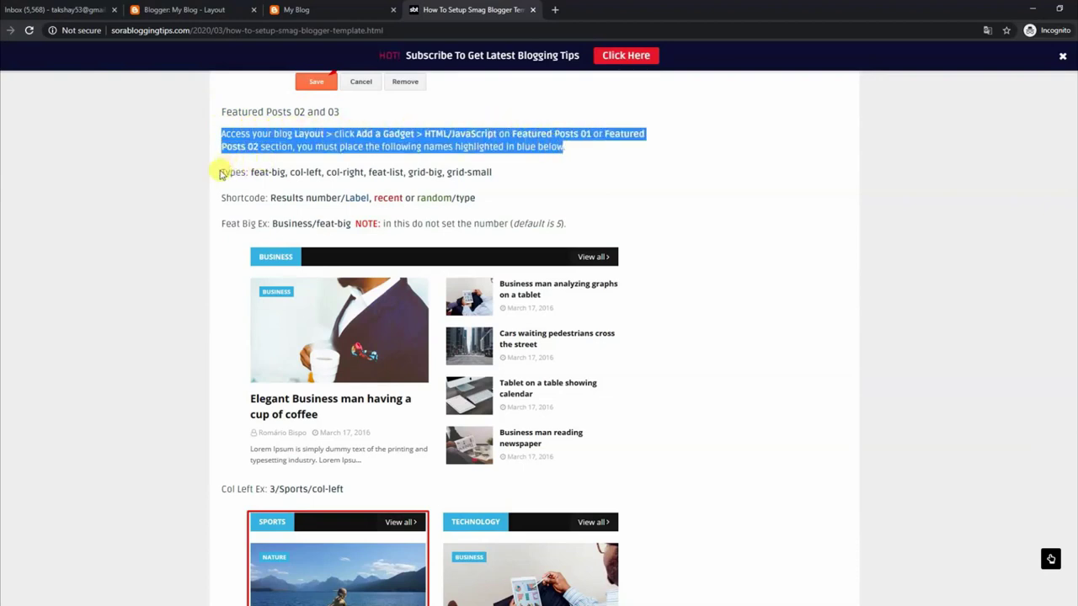
pyautogui.moveTo(222, 172); pyautogui.dragTo(495, 173)
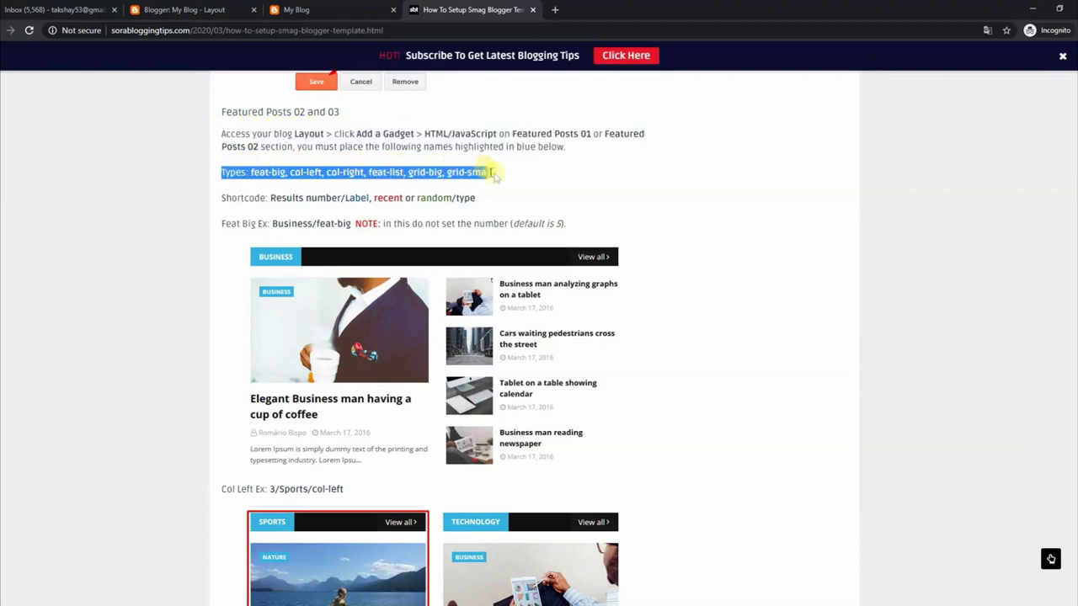
pyautogui.moveTo(223, 197); pyautogui.dragTo(486, 202)
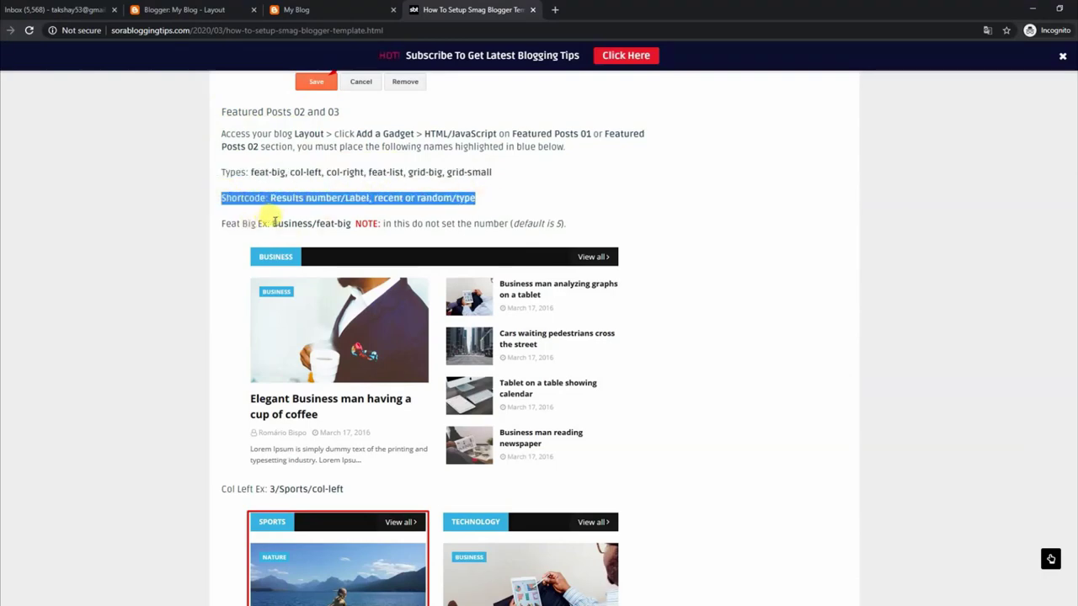
pyautogui.moveTo(272, 224); pyautogui.dragTo(568, 221)
# - Examine the Business, Fashion, Sports and Technology sections on the blog and return to the Blogger layout
pyautogui.click(374, 5)
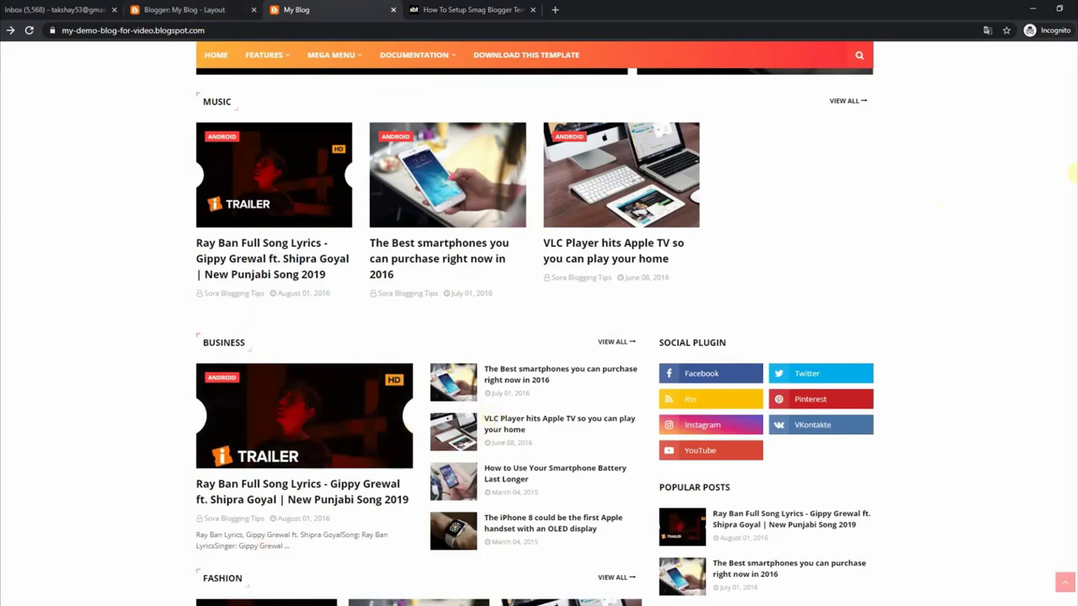
pyautogui.scroll(-4, 952, 260)
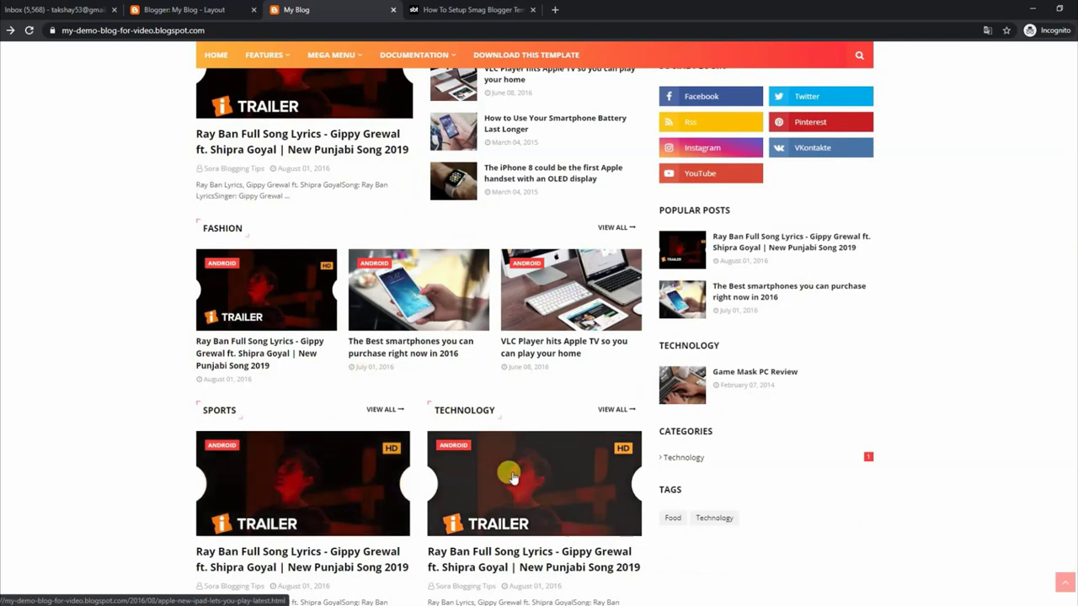
pyautogui.click(213, 7)
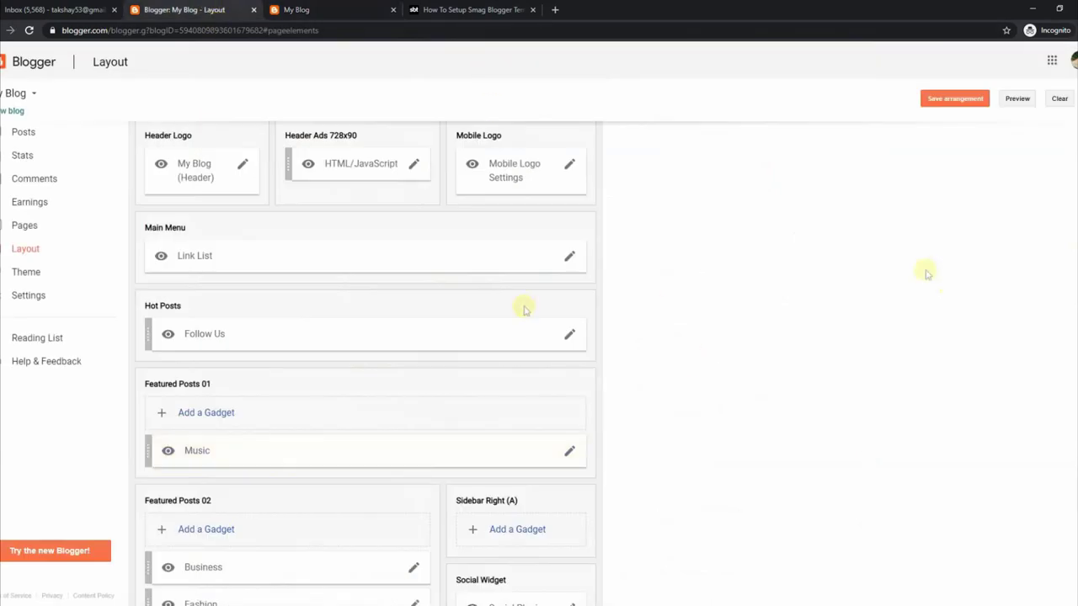
# - Inspect the shortcodes in the Business and Fashion gadgets of Featured Posts 02 and close both without saving
pyautogui.scroll(-3, 524, 310)
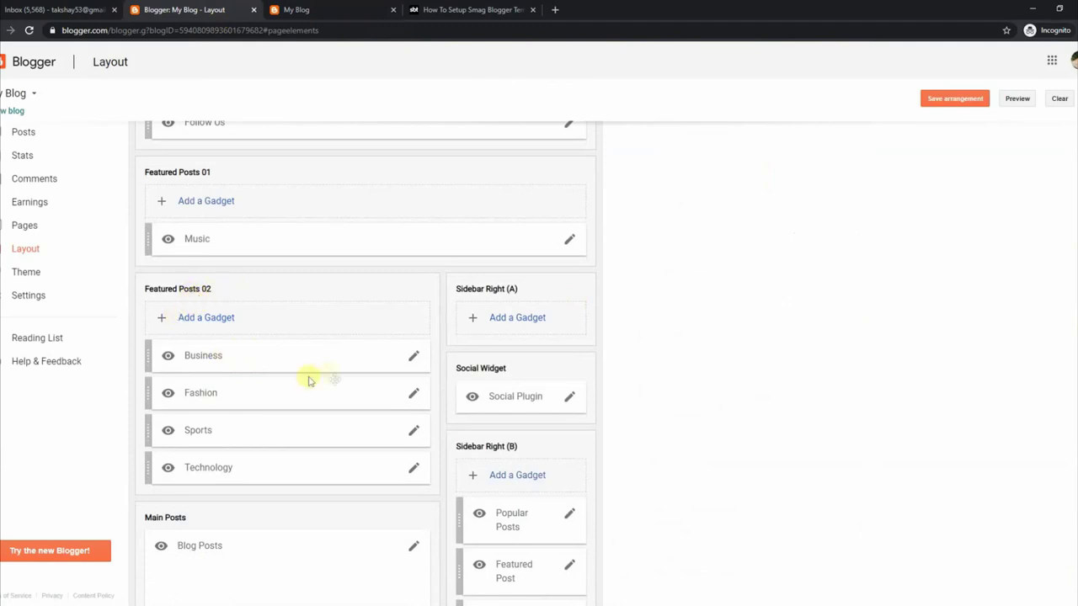
pyautogui.click(414, 356)
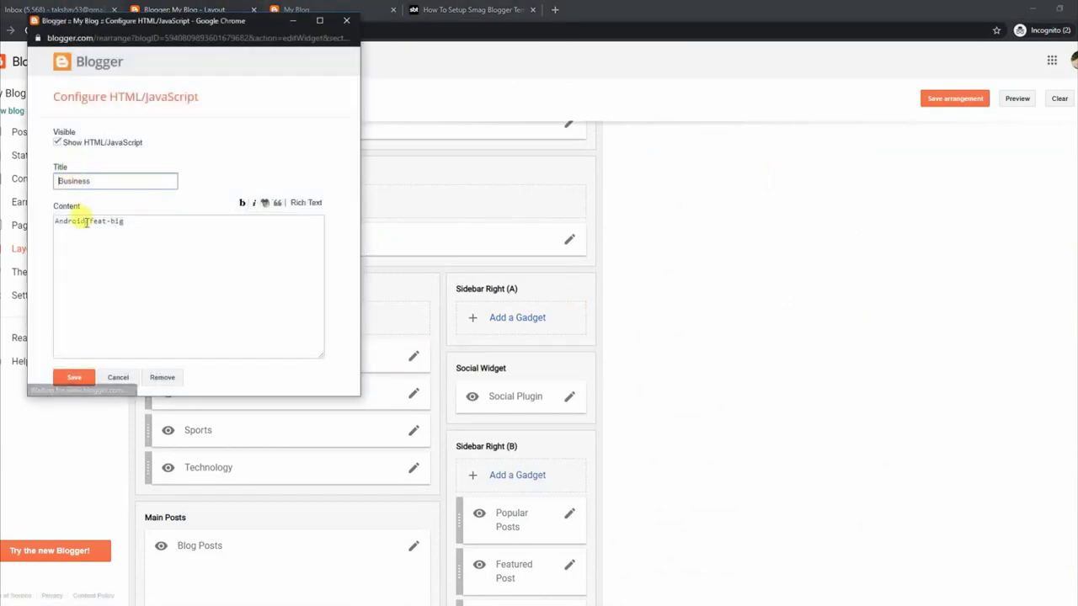
pyautogui.moveTo(56, 220); pyautogui.dragTo(145, 221)
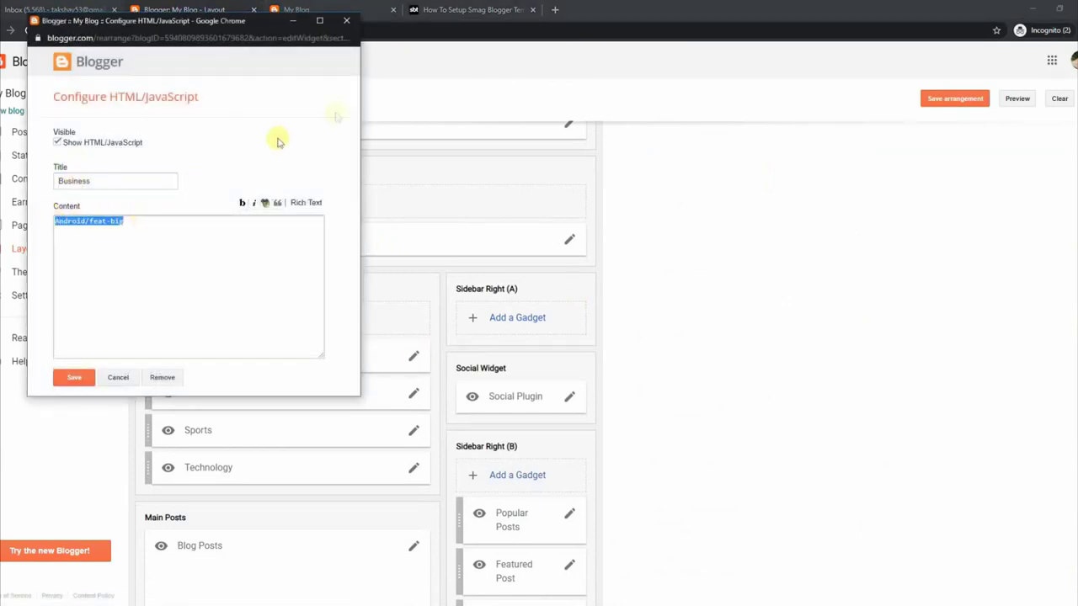
pyautogui.click(346, 21)
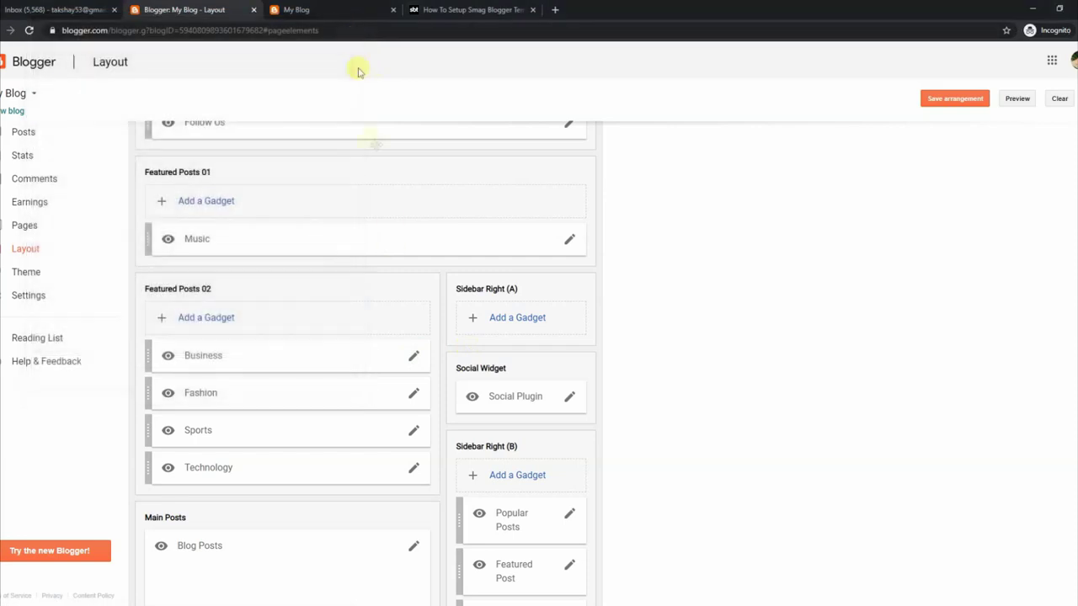
pyautogui.click(414, 393)
pyautogui.moveTo(54, 221); pyautogui.dragTo(144, 222)
pyautogui.click(346, 20)
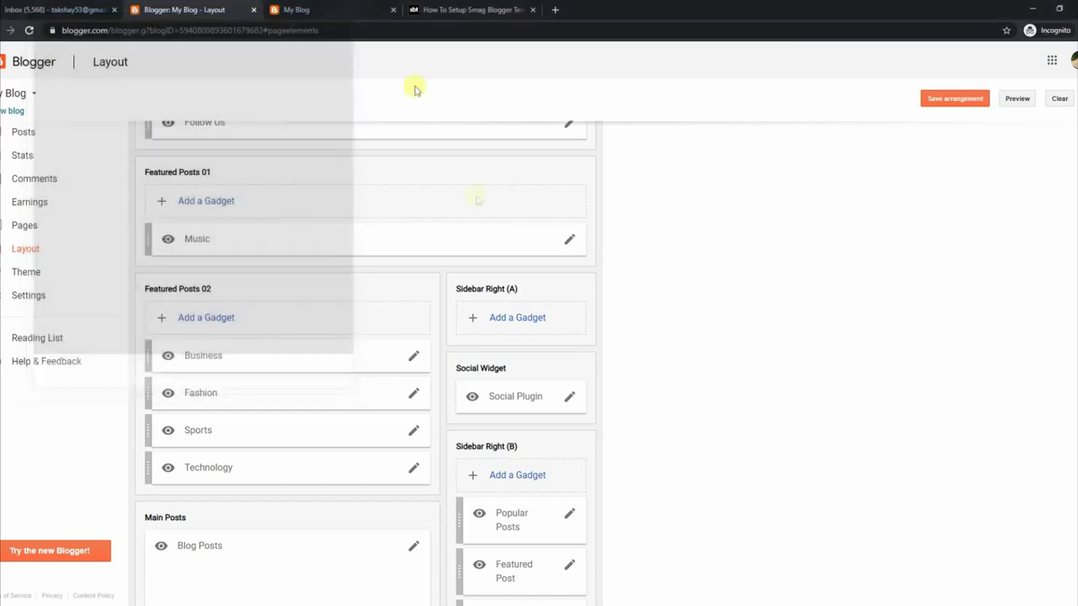
# - Review and re-save the Sports and Technology gadgets' existing shortcodes in Featured Posts 02, and check the matching sections on the blog
pyautogui.click(413, 430)
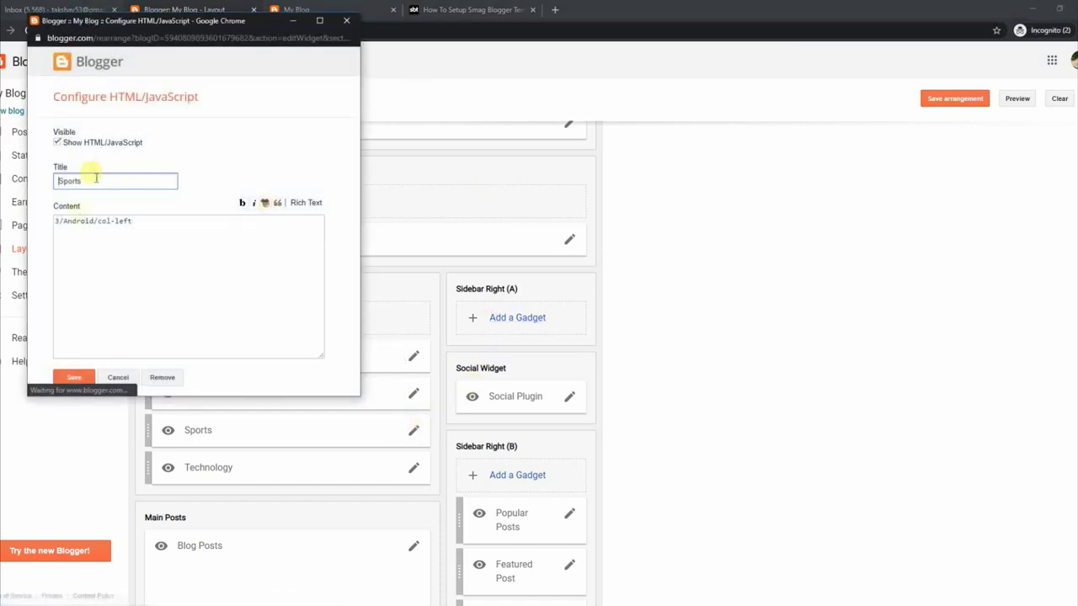
pyautogui.moveTo(55, 220); pyautogui.dragTo(72, 221)
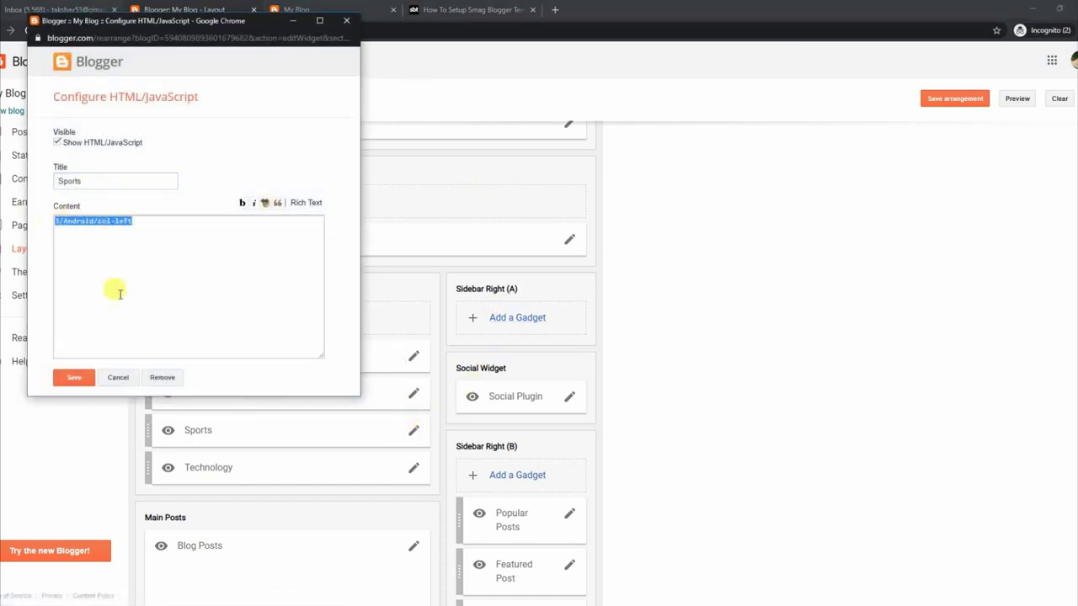
pyautogui.click(82, 376)
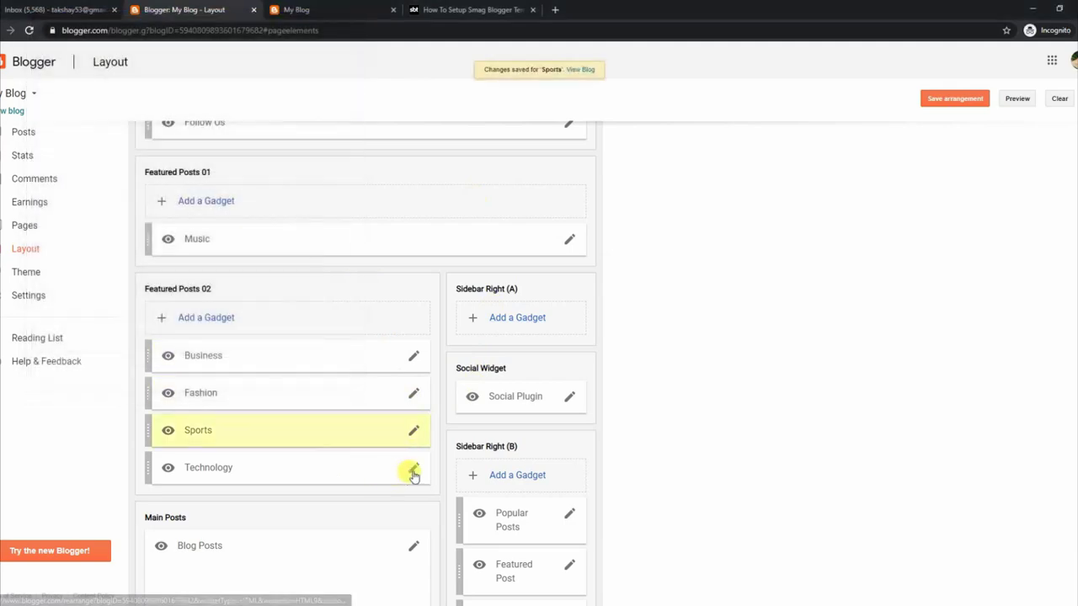
pyautogui.click(412, 468)
pyautogui.moveTo(130, 222); pyautogui.dragTo(50, 222)
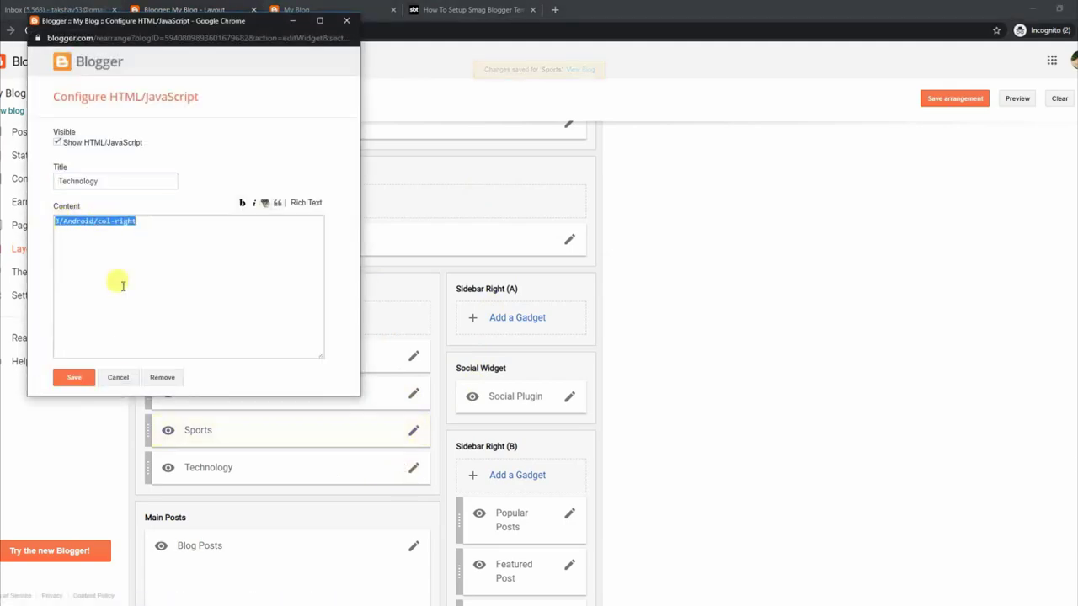
pyautogui.click(91, 377)
pyautogui.click(337, 7)
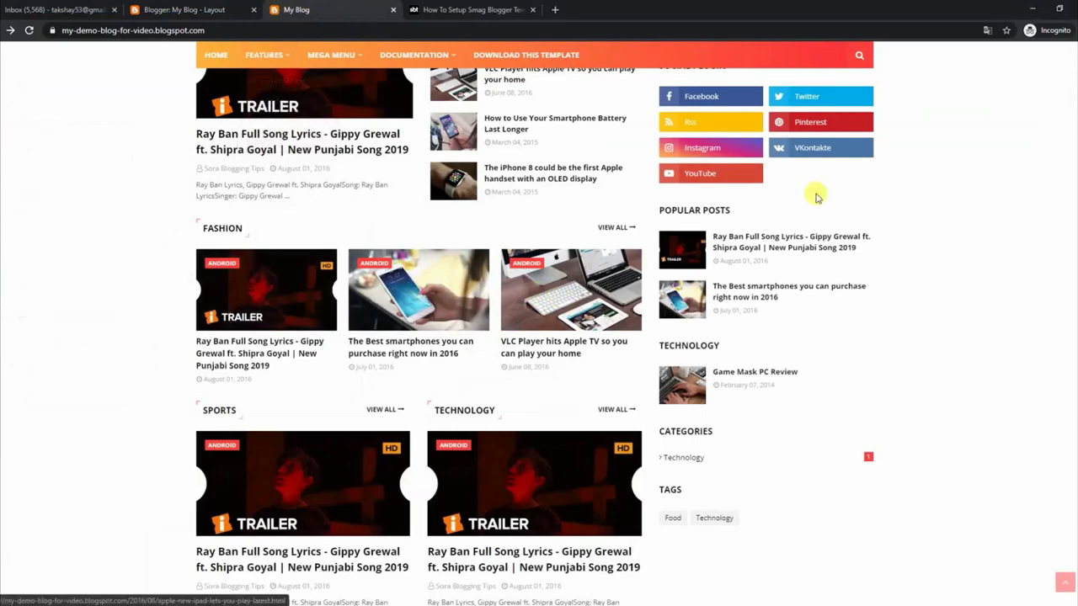
pyautogui.scroll(-6, 1072, 361)
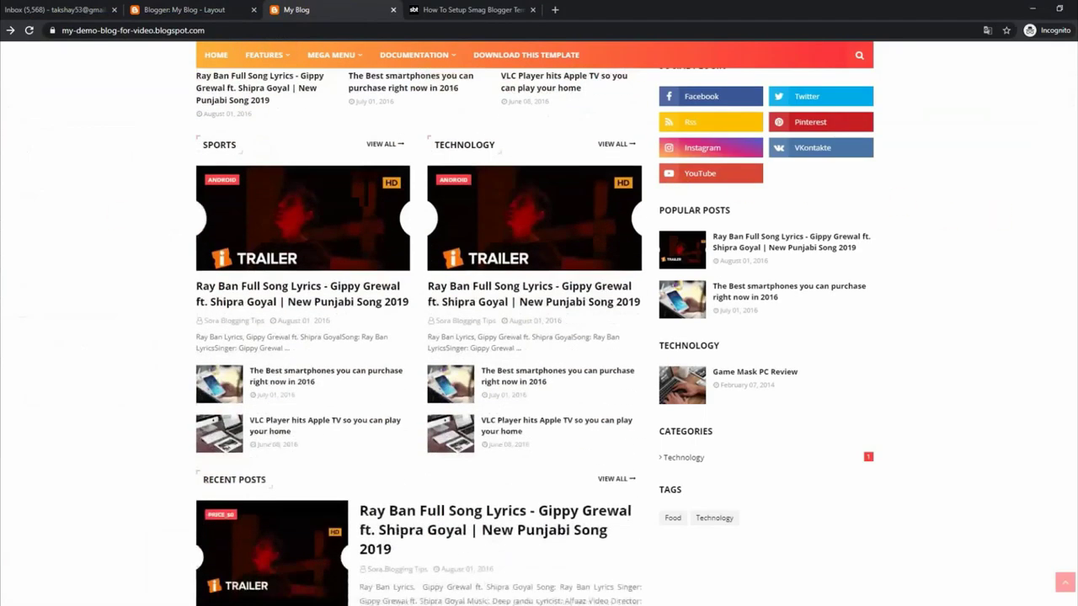
pyautogui.scroll(5, 1072, 360)
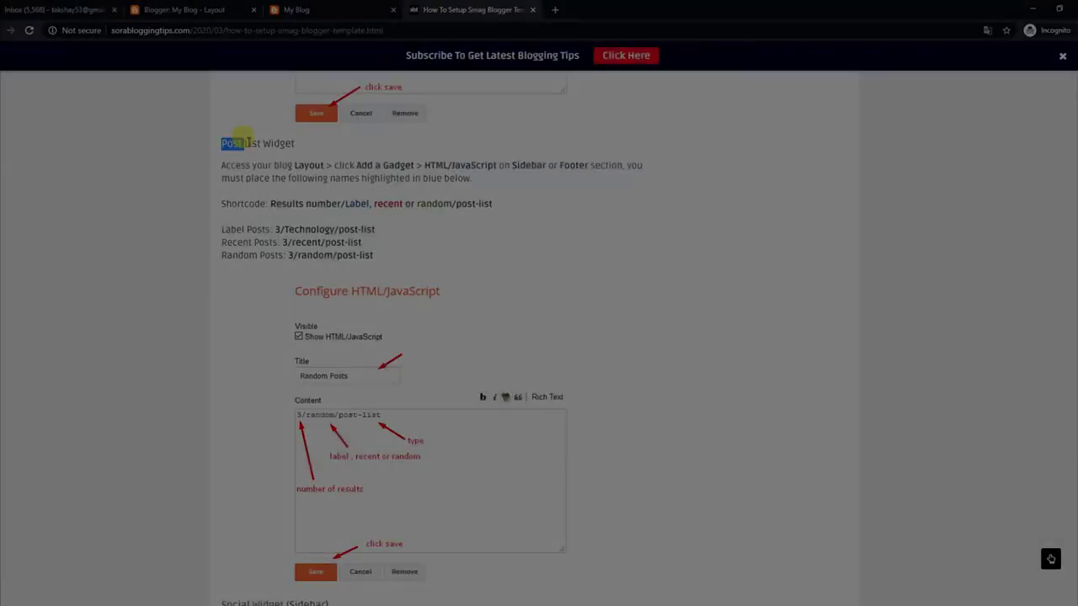
# - Read the setup guide's Post List Widget instructions, including the shortcode format and the label, recent and random post examples
pyautogui.moveTo(240, 144); pyautogui.dragTo(301, 146)
pyautogui.moveTo(225, 162); pyautogui.dragTo(476, 186)
pyautogui.moveTo(223, 204); pyautogui.dragTo(487, 207)
pyautogui.moveTo(224, 227); pyautogui.dragTo(389, 236)
pyautogui.moveTo(221, 243); pyautogui.dragTo(370, 244)
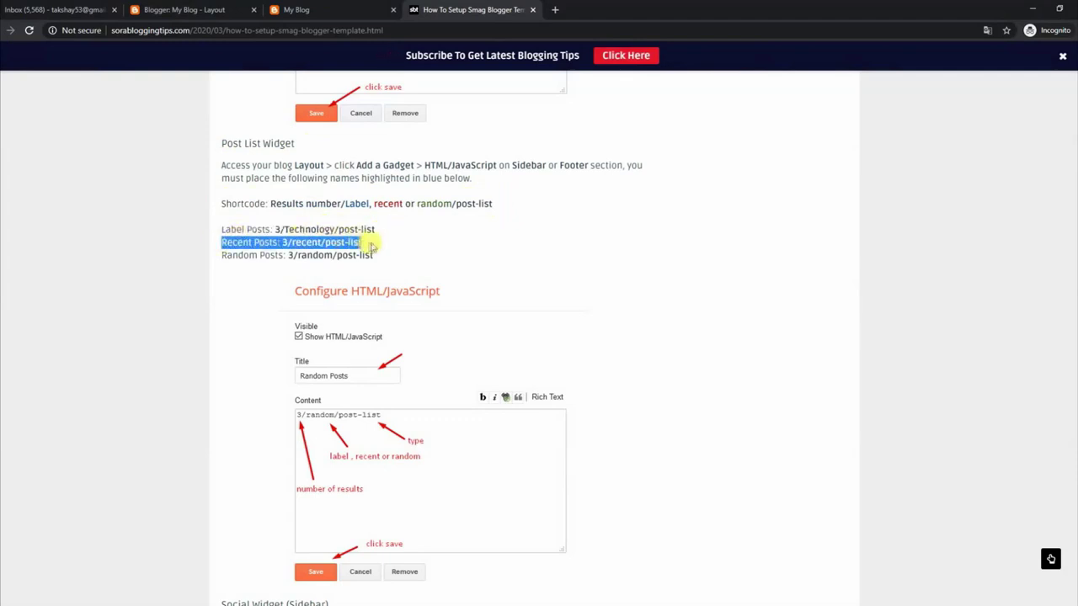
pyautogui.moveTo(224, 256); pyautogui.dragTo(405, 252)
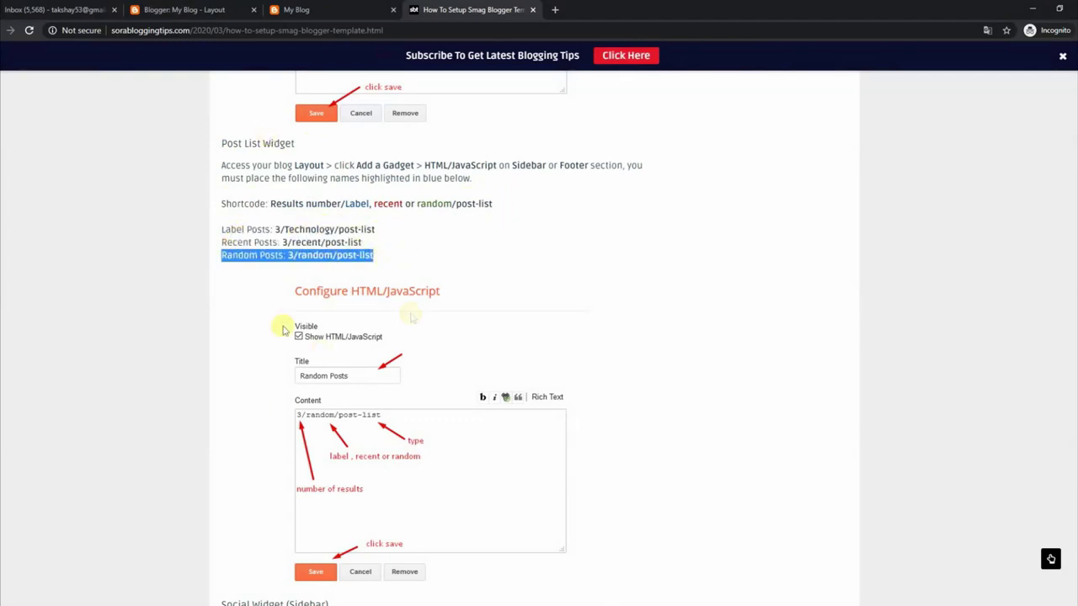
pyautogui.click(371, 9)
pyautogui.click(481, 9)
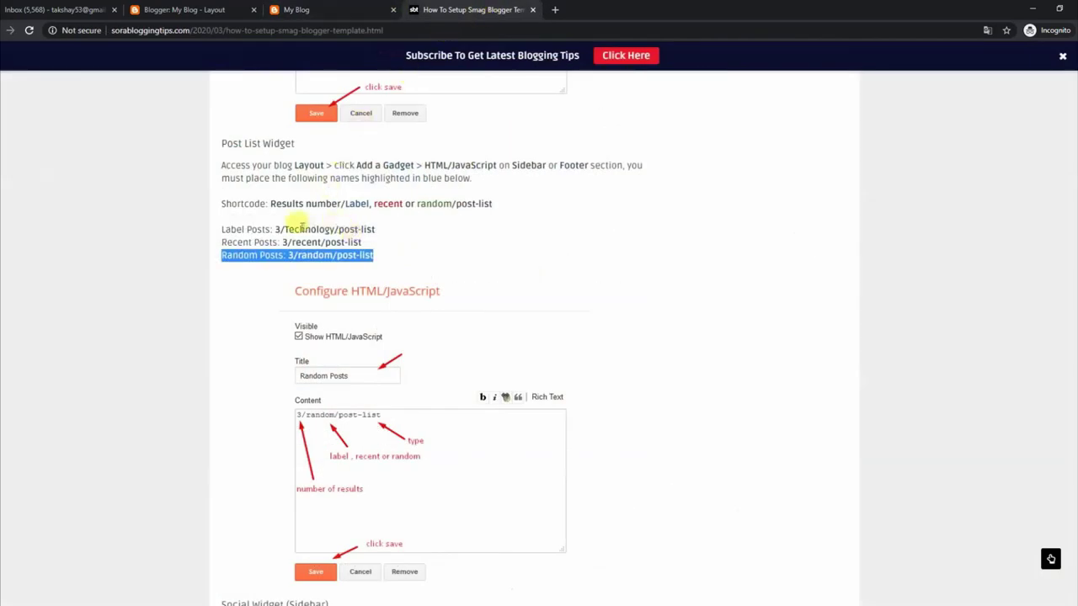
# - Copy the guide's 3/Technology/post-list shortcode into a new untitled HTML/JavaScript gadget in Sidebar Right (B) and save it
pyautogui.moveTo(276, 229); pyautogui.dragTo(389, 229)
pyautogui.rightClick(368, 233)
pyautogui.click(383, 238)
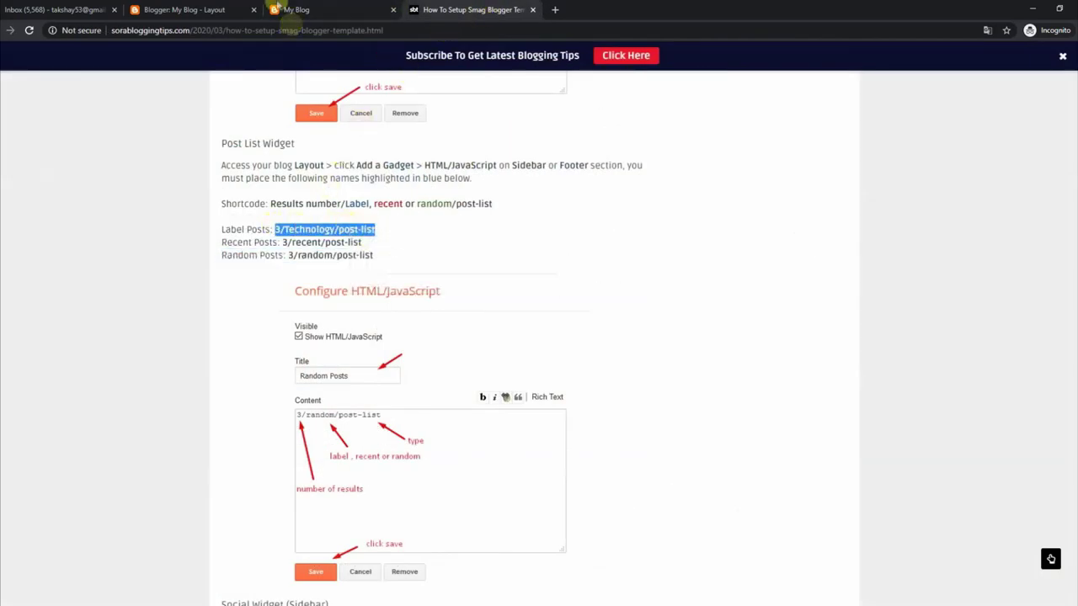
pyautogui.click(217, 9)
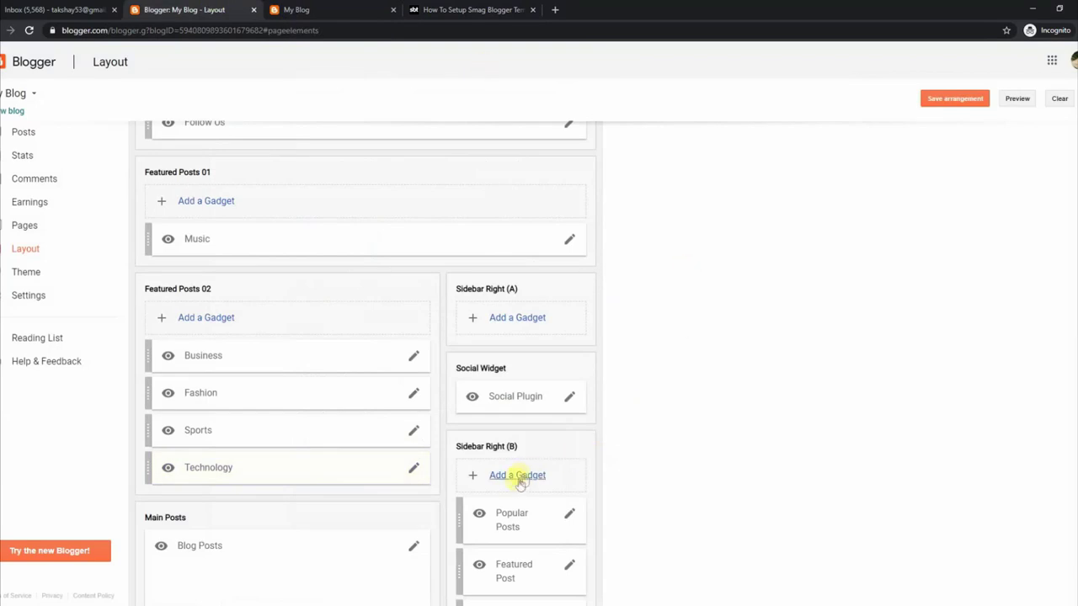
pyautogui.click(517, 477)
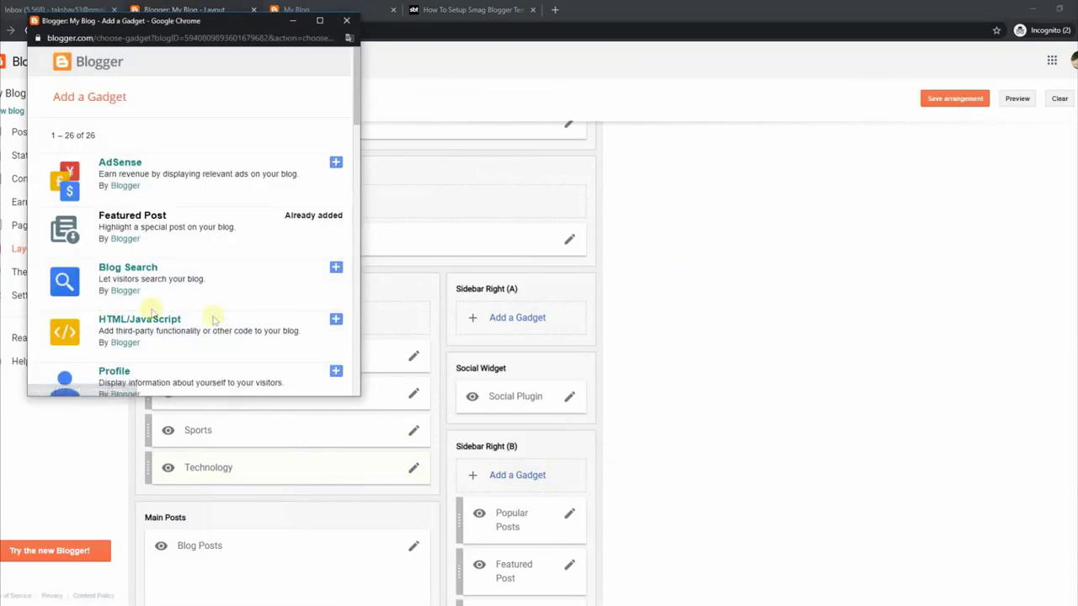
pyautogui.click(336, 319)
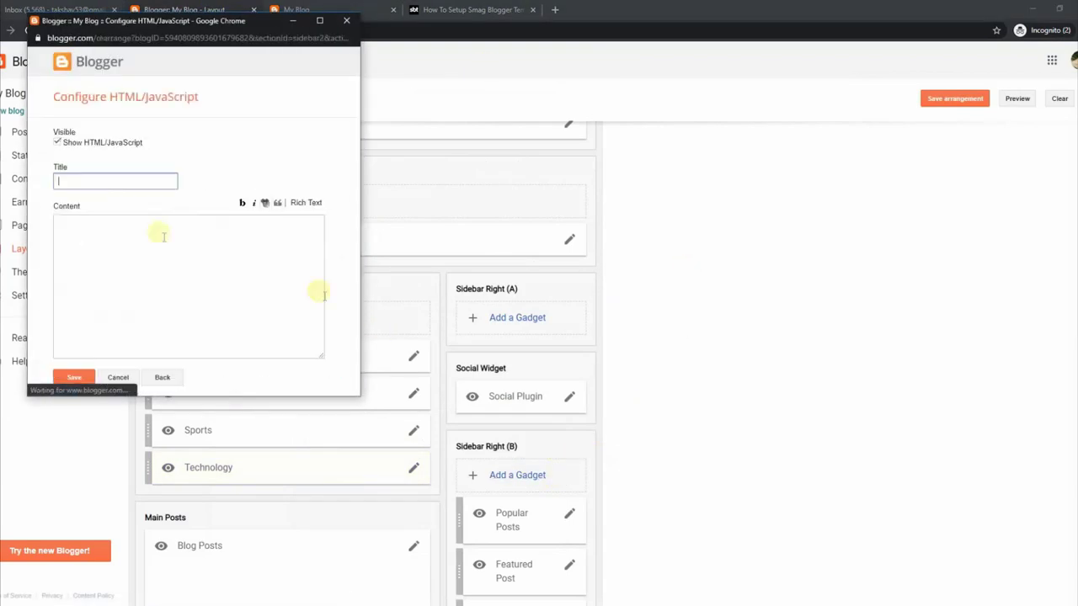
pyautogui.rightClick(115, 232)
pyautogui.click(136, 311)
pyautogui.click(75, 378)
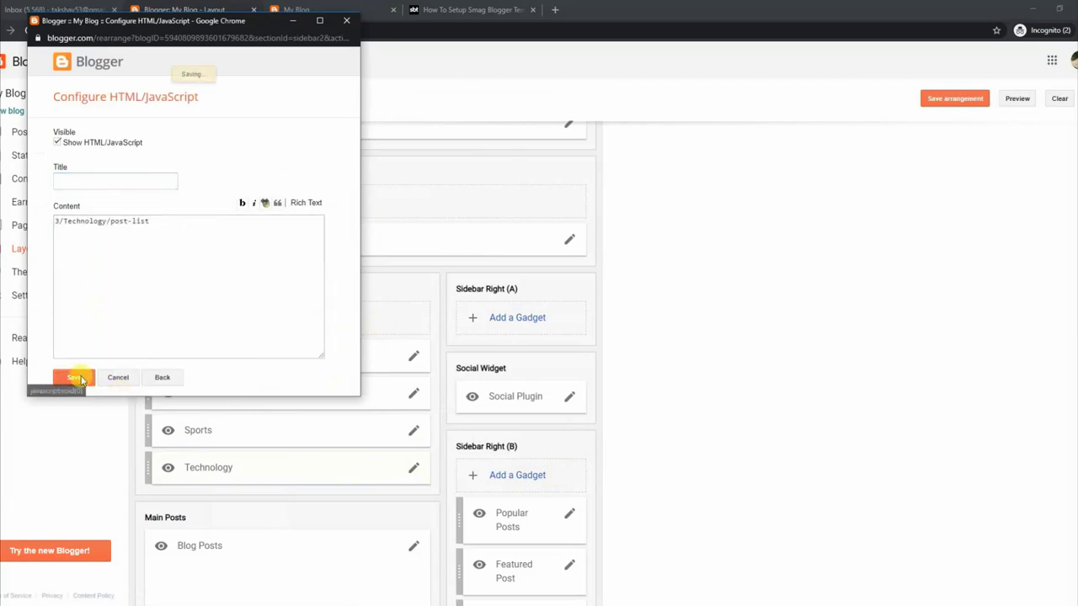
# - Reload the blog and check the new Technology post list in its sidebar
pyautogui.click(313, 9)
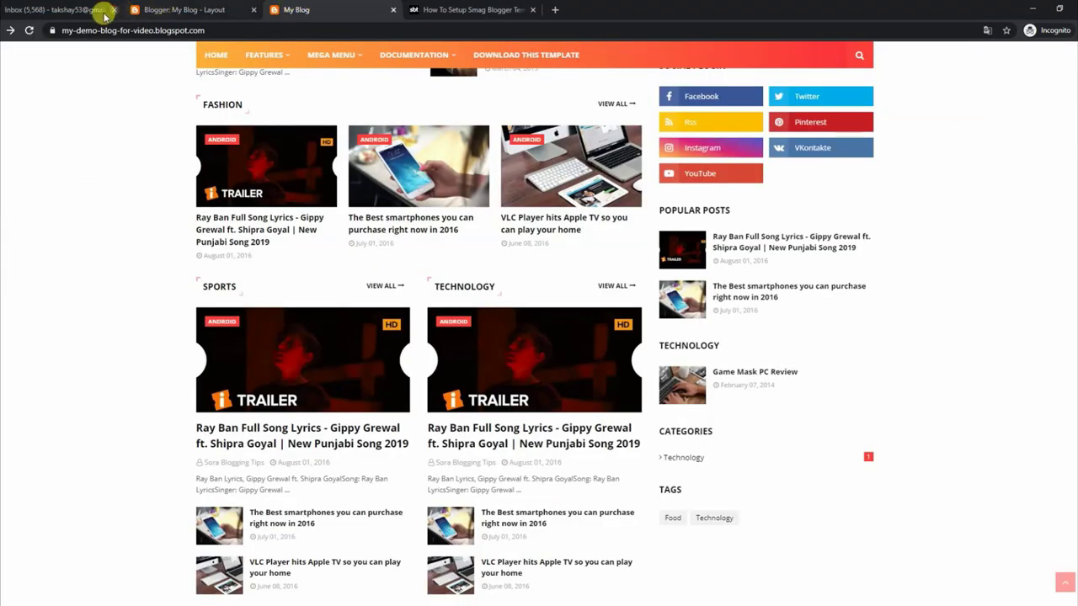
pyautogui.click(29, 30)
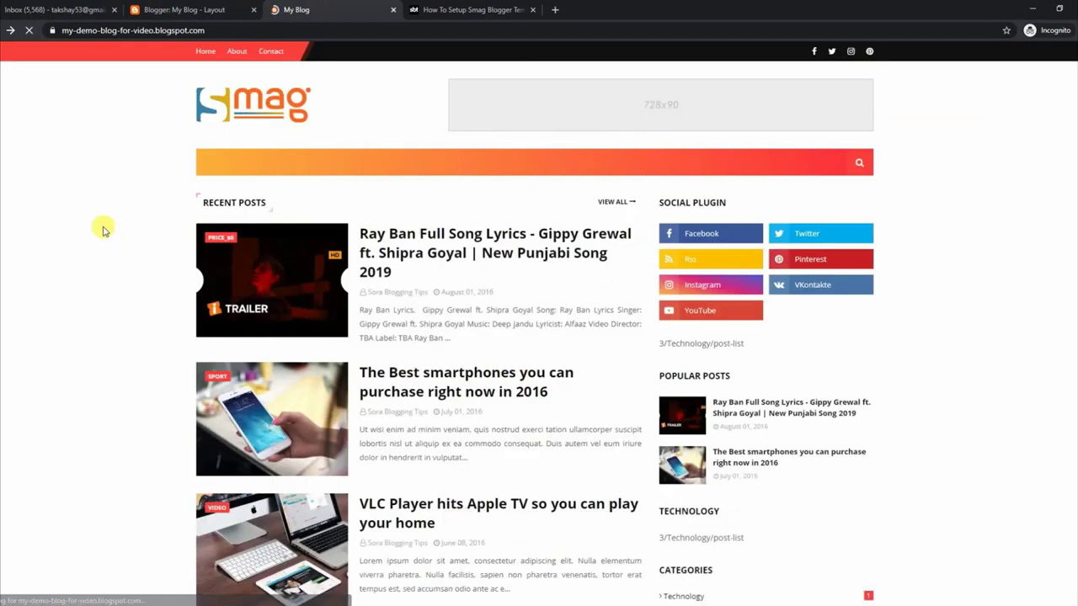
pyautogui.scroll(-10, 96, 224)
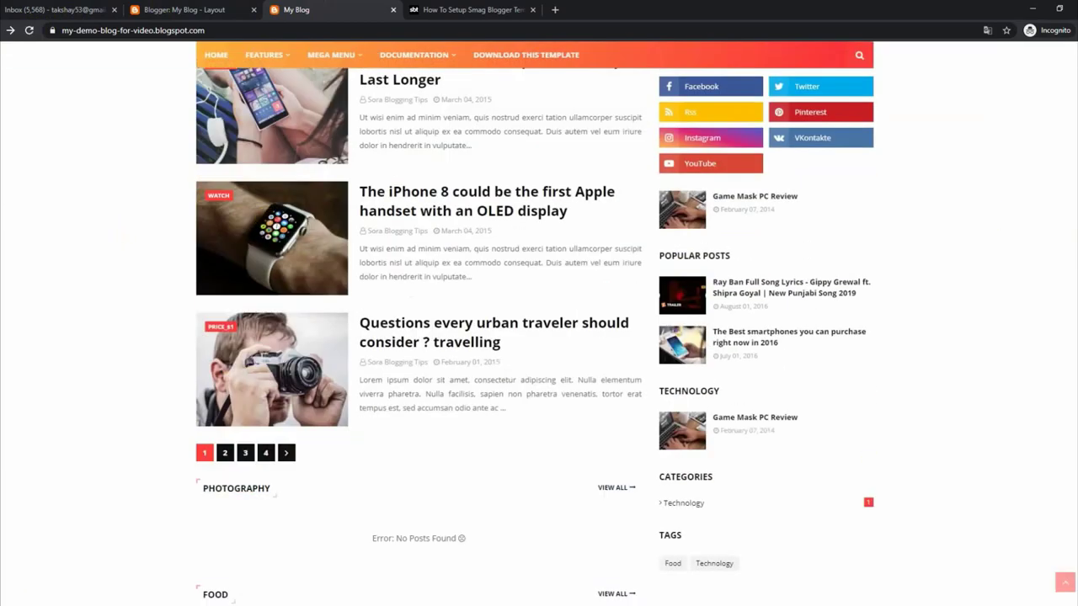
pyautogui.scroll(3, 732, 218)
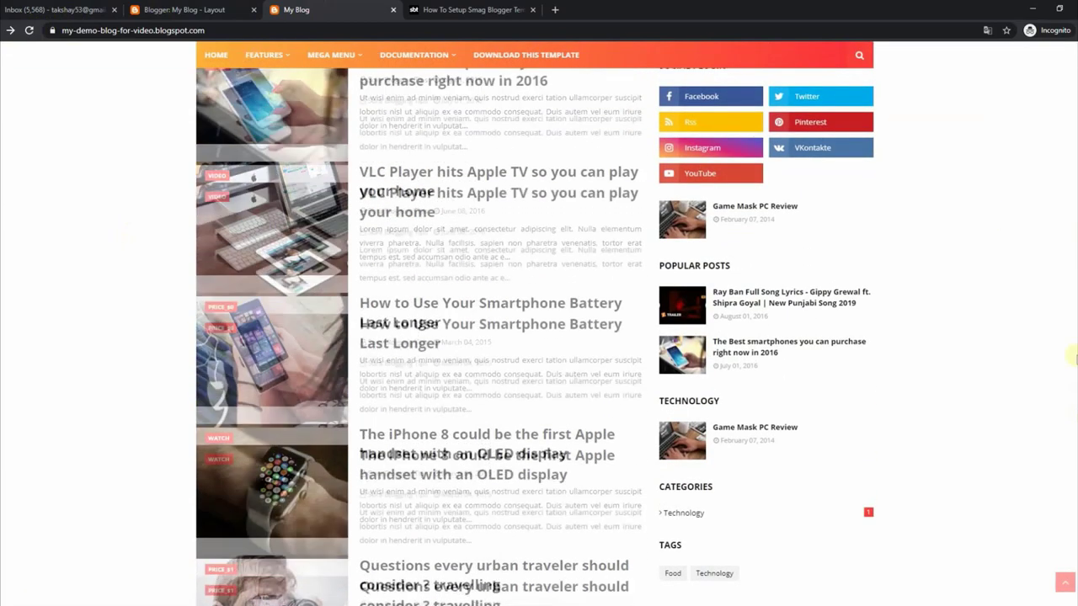
pyautogui.scroll(10, 910, 323)
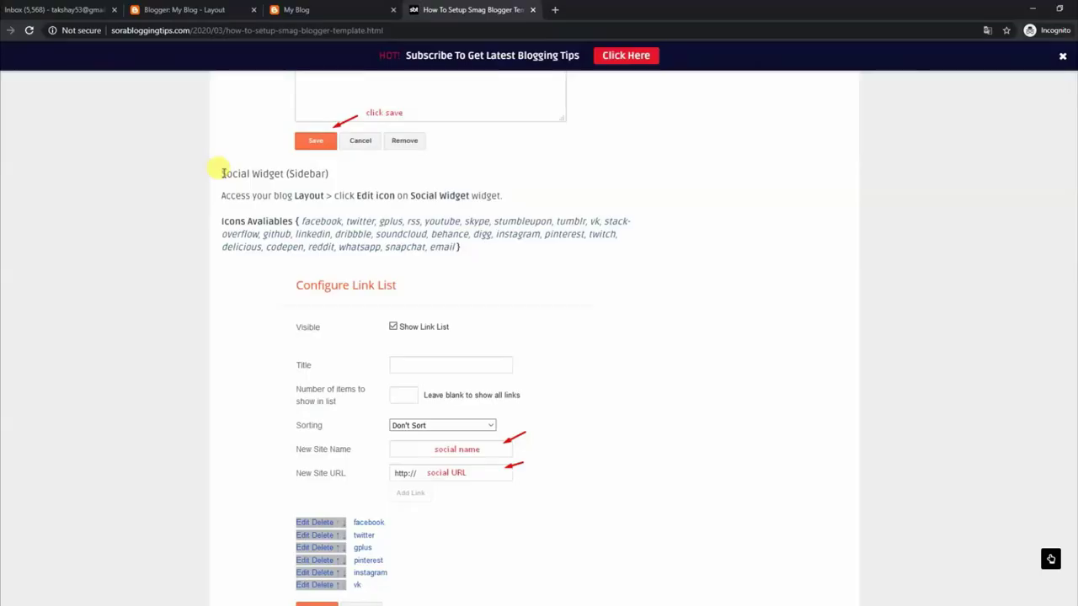
# - Read the guide's Social Widget (Sidebar) instructions and available icons, and examine the Social Plugin section on the blog
pyautogui.moveTo(250, 168); pyautogui.dragTo(298, 168)
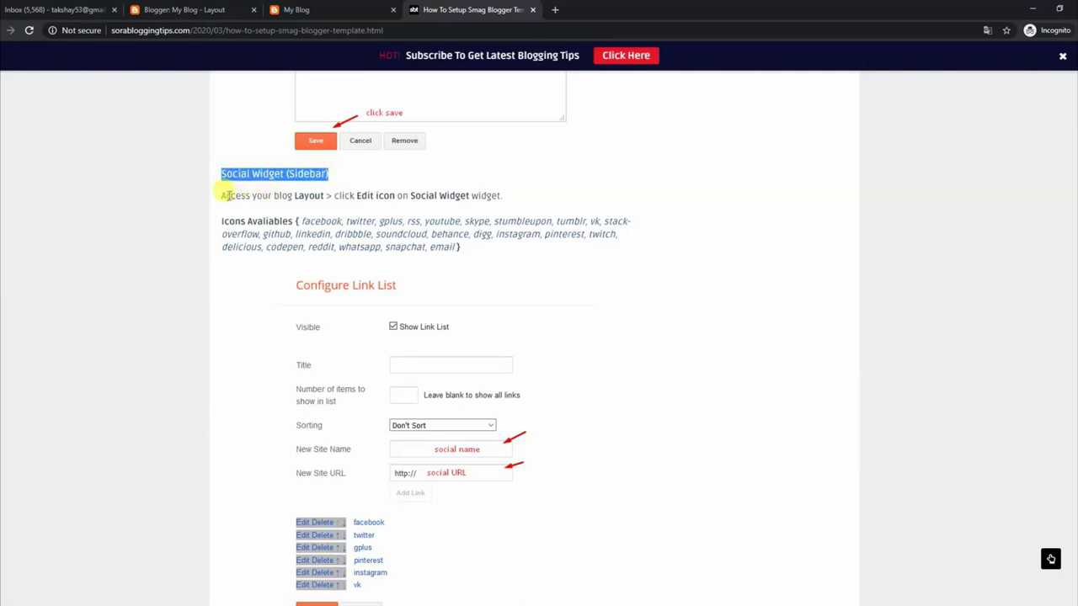
pyautogui.moveTo(221, 195); pyautogui.dragTo(499, 195)
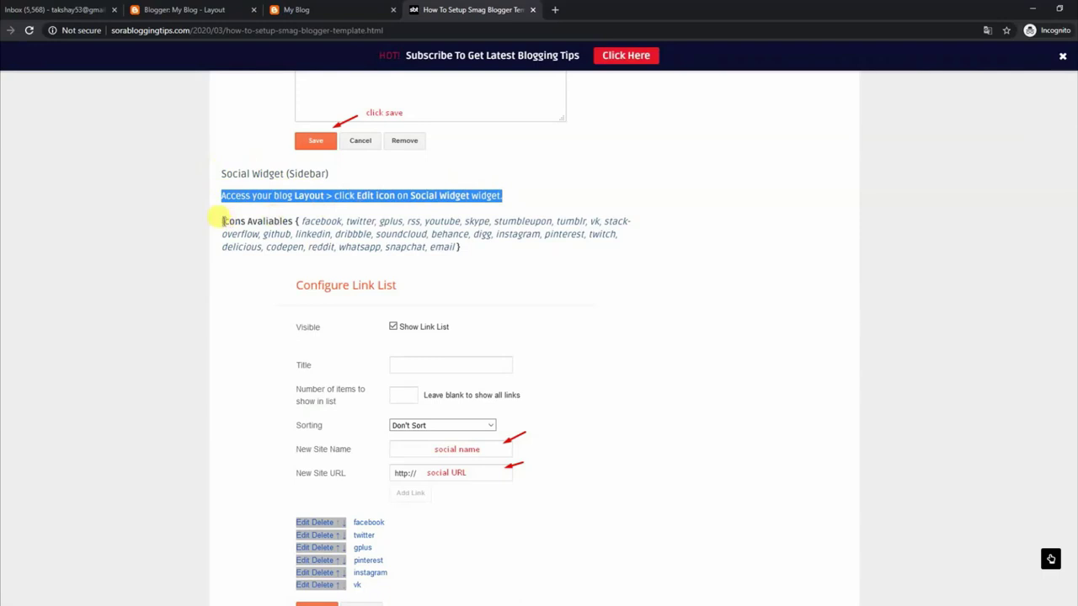
pyautogui.moveTo(222, 221); pyautogui.dragTo(454, 261)
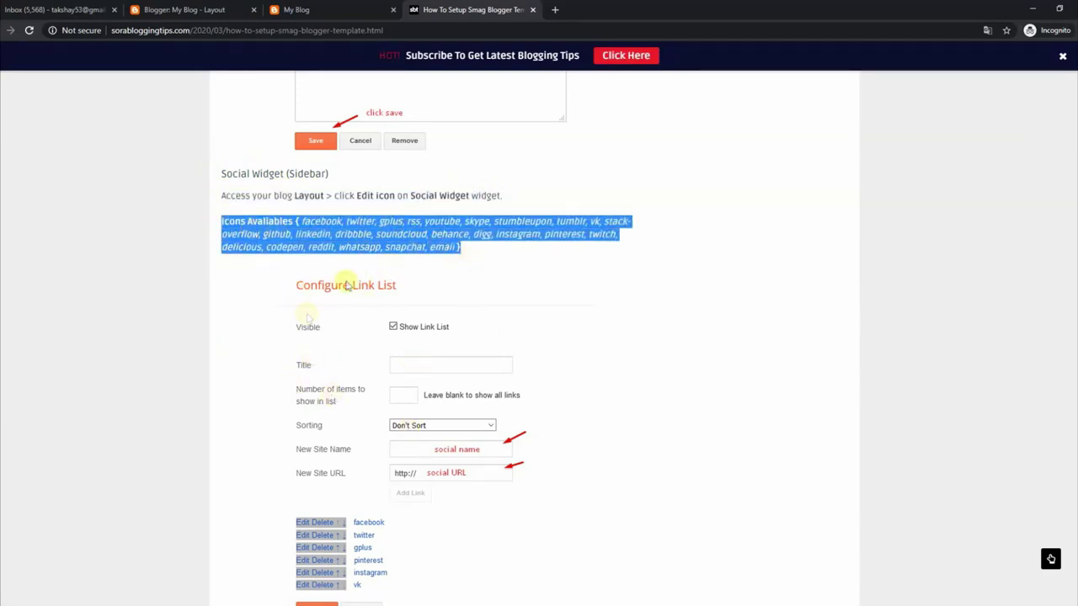
pyautogui.click(317, 8)
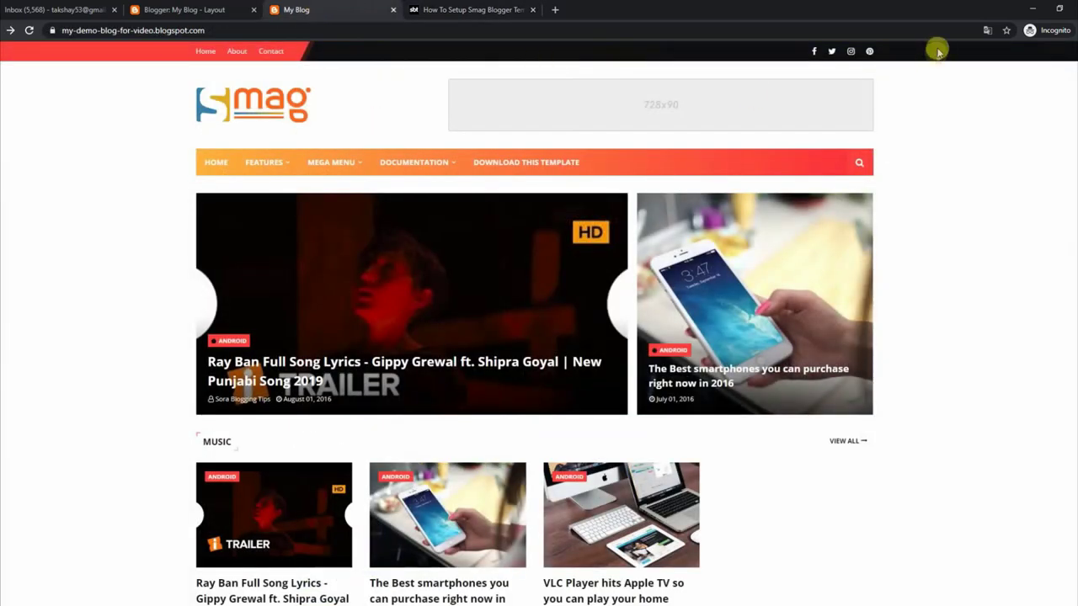
pyautogui.scroll(-5, 535, 336)
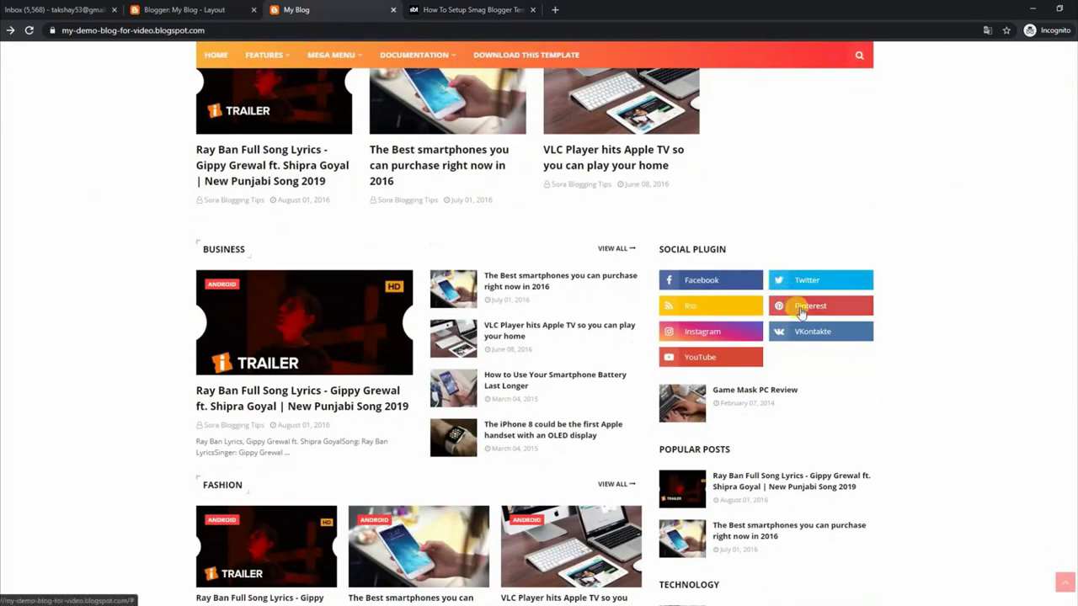
# - Delete the facebook link from the Social Plugin link list in the Social Widget, save it and return to the blog
pyautogui.click(184, 9)
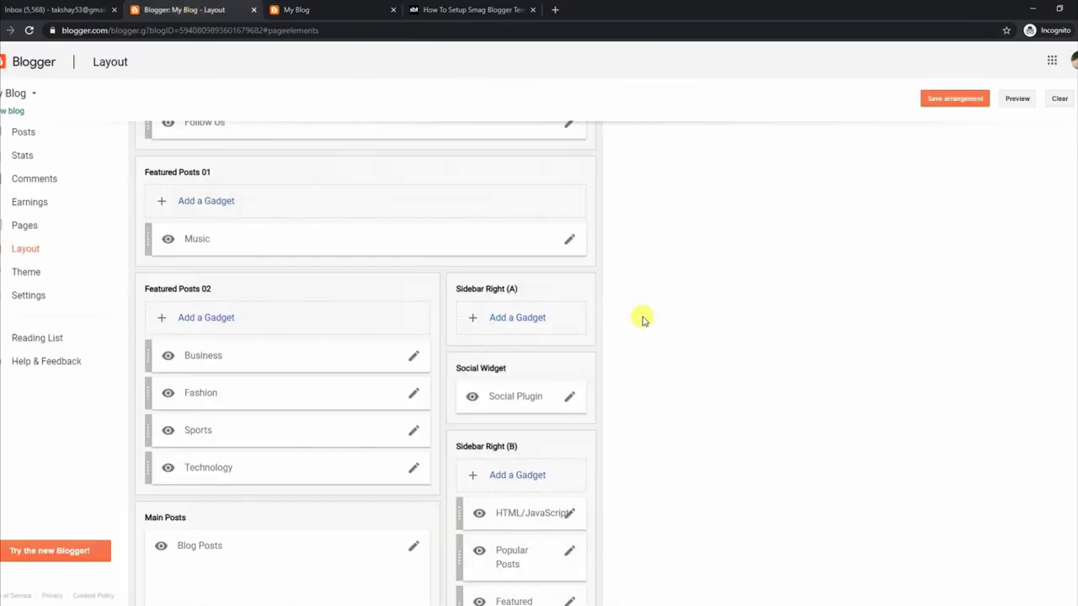
pyautogui.click(571, 399)
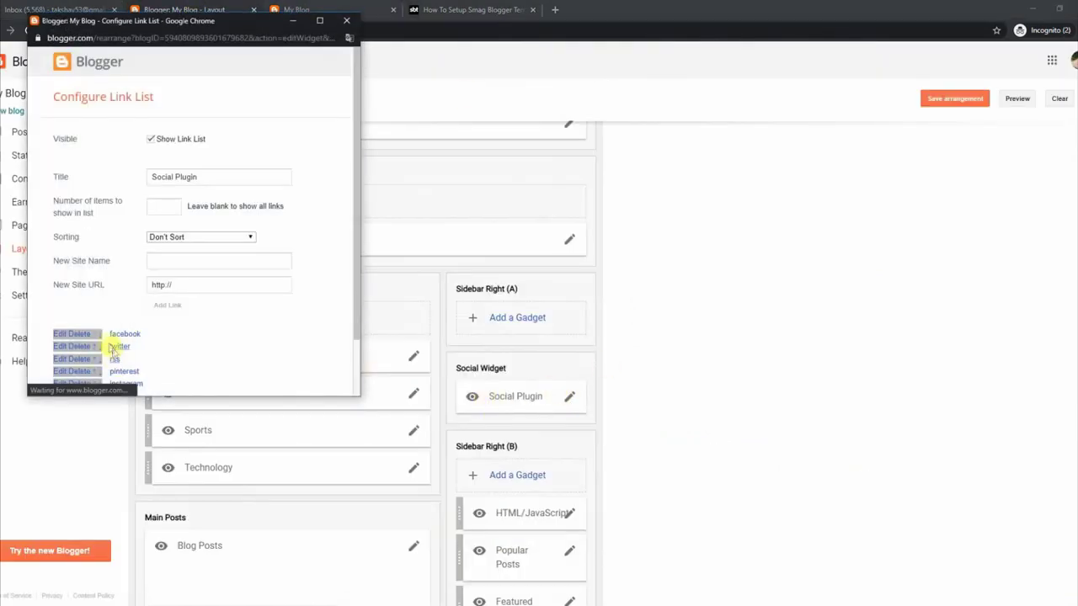
pyautogui.click(85, 334)
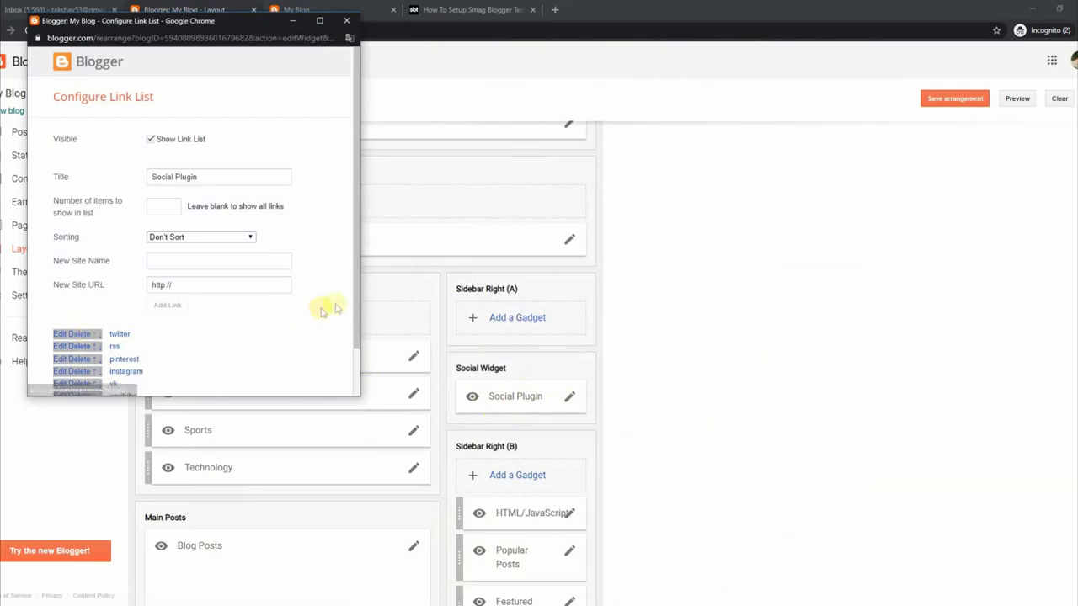
pyautogui.scroll(-1, 354, 294)
pyautogui.click(74, 369)
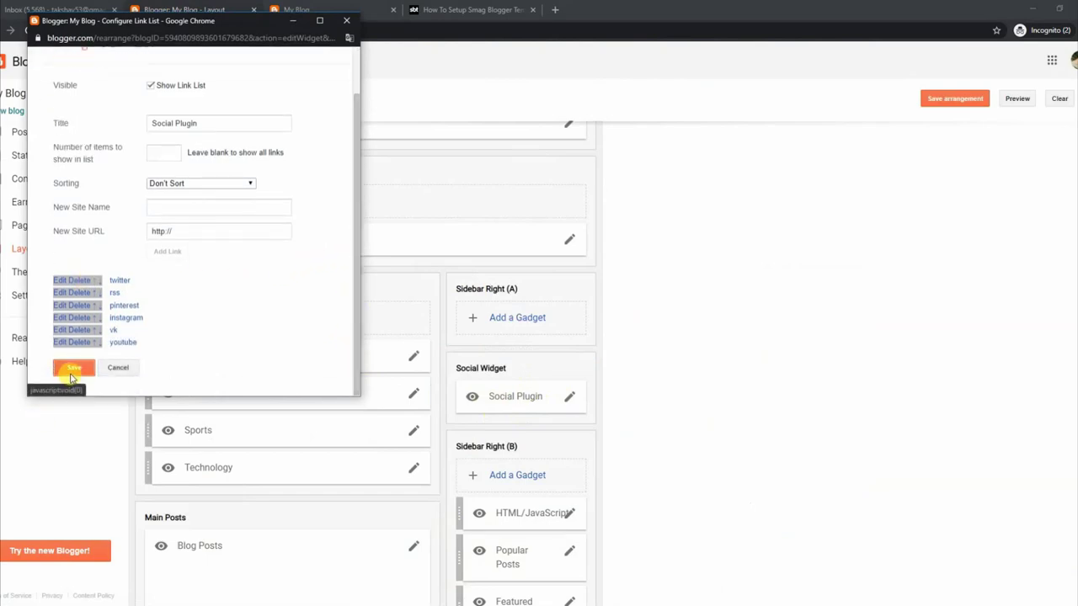
pyautogui.click(345, 6)
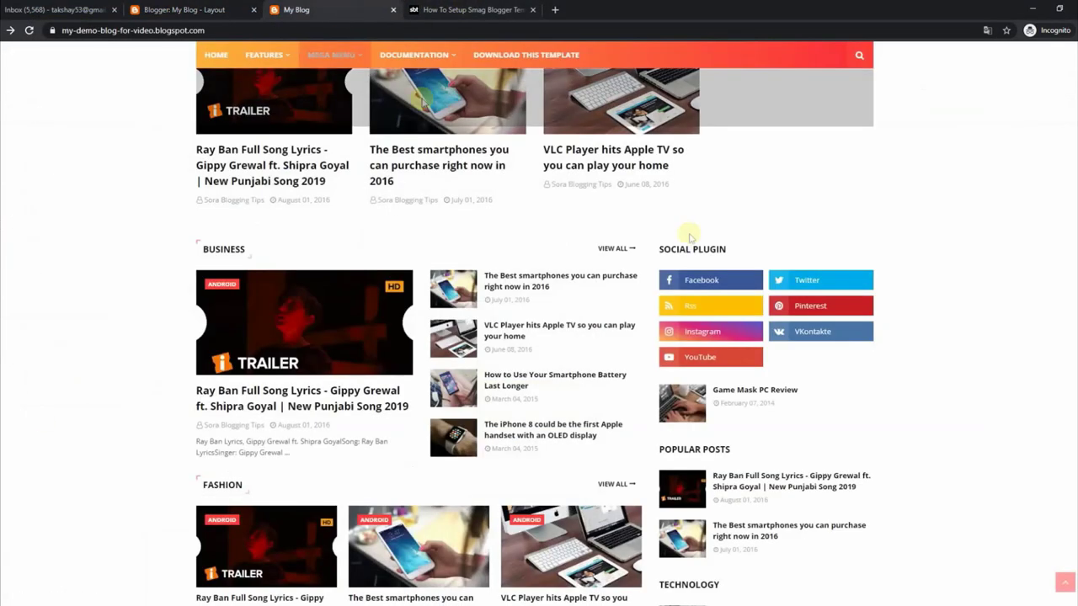
# - Add a facebook link back to the Social Plugin link list in the Social Widget, save it and reload the blog to check the section
pyautogui.click(29, 32)
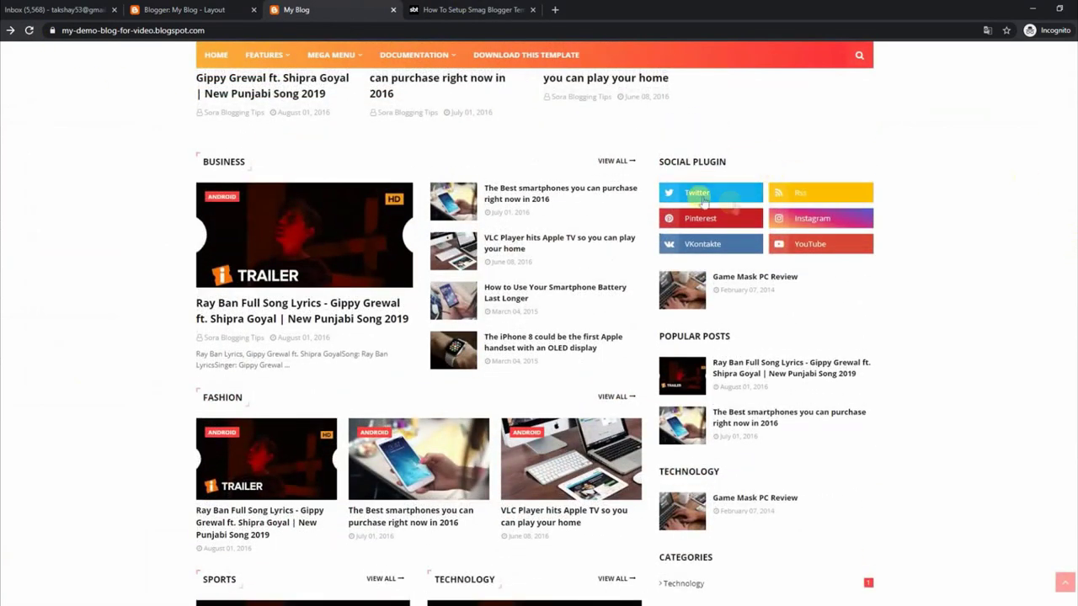
pyautogui.click(166, 8)
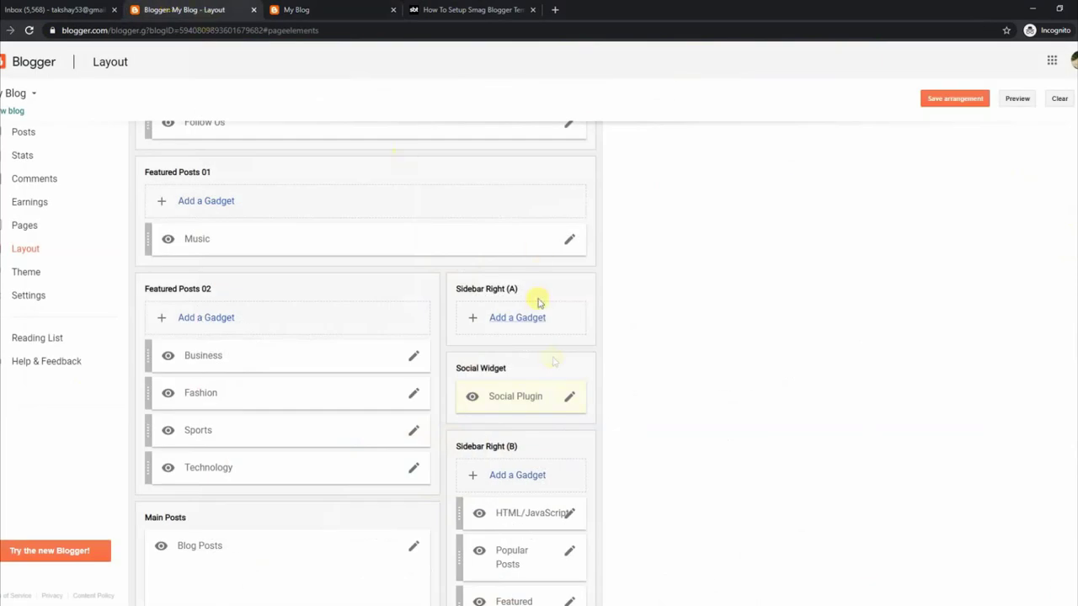
pyautogui.click(570, 397)
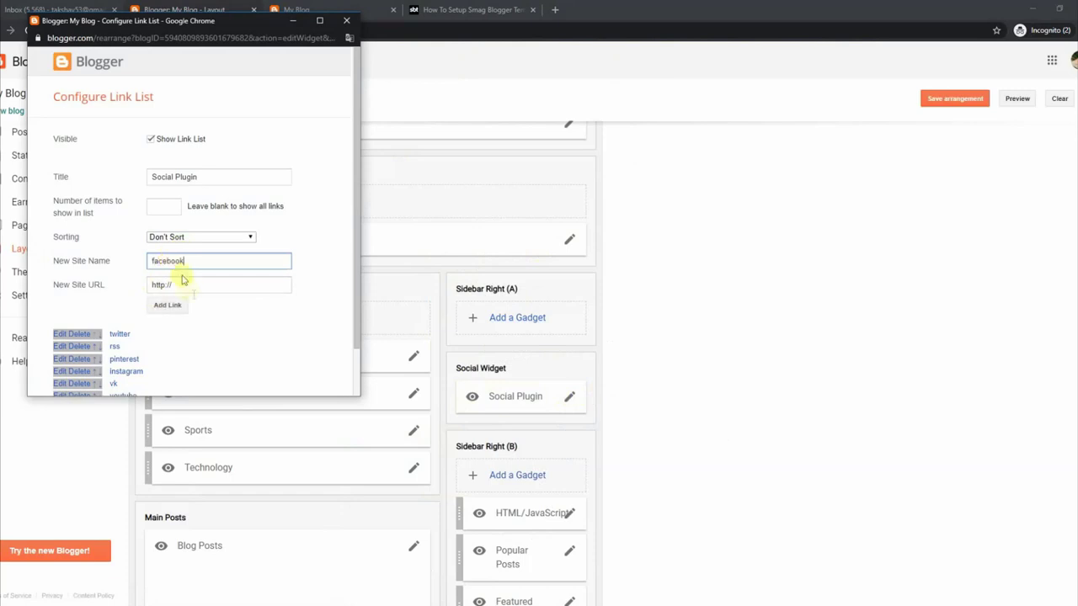
pyautogui.write('facebook')
pyautogui.click(170, 305)
pyautogui.scroll(-2, 352, 313)
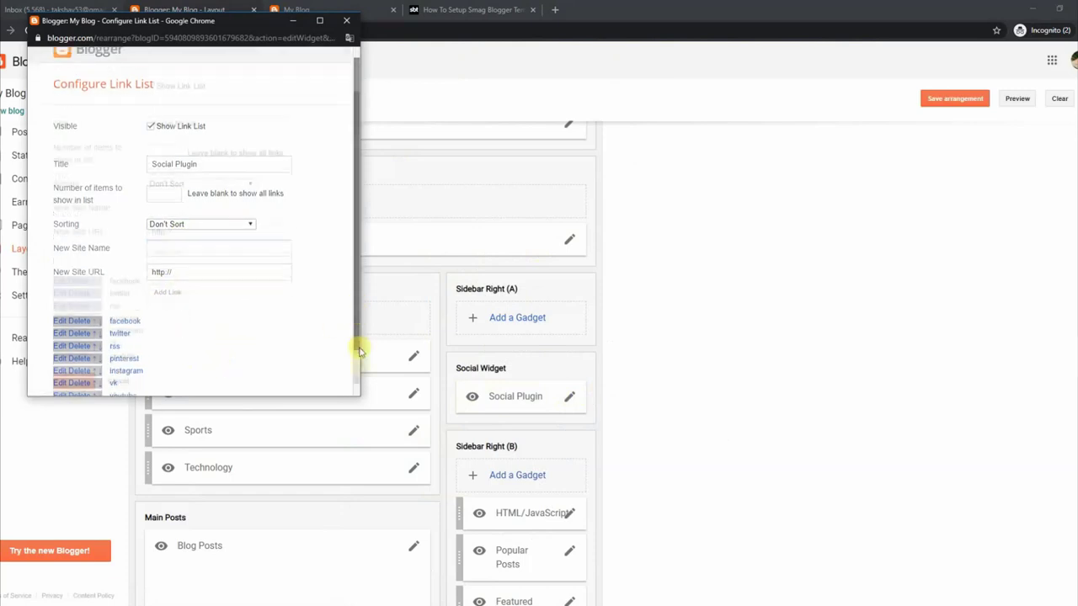
pyautogui.click(74, 368)
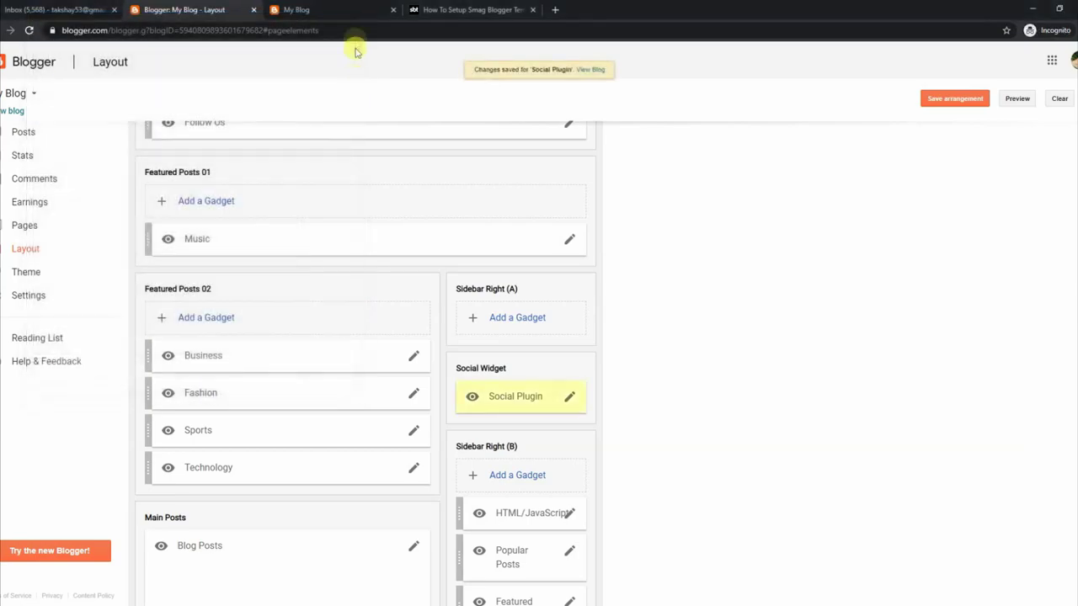
pyautogui.click(354, 11)
pyautogui.click(29, 31)
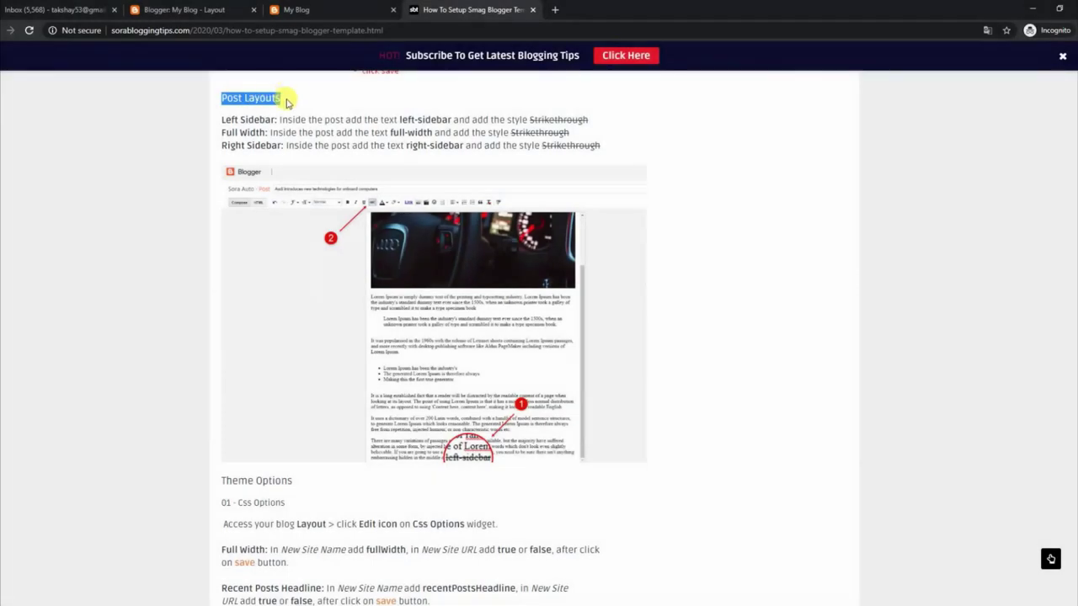
# - Read the guide's Post Layouts instructions for the left sidebar, full width and right sidebar options
pyautogui.moveTo(222, 119); pyautogui.dragTo(573, 119)
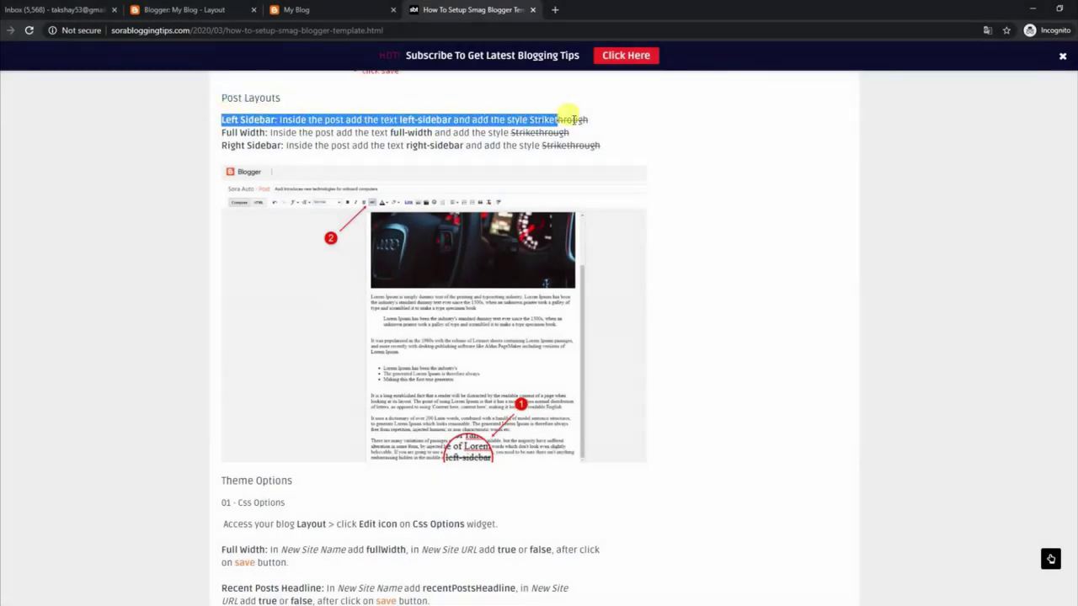
pyautogui.moveTo(223, 132); pyautogui.dragTo(576, 139)
pyautogui.moveTo(224, 145); pyautogui.dragTo(603, 152)
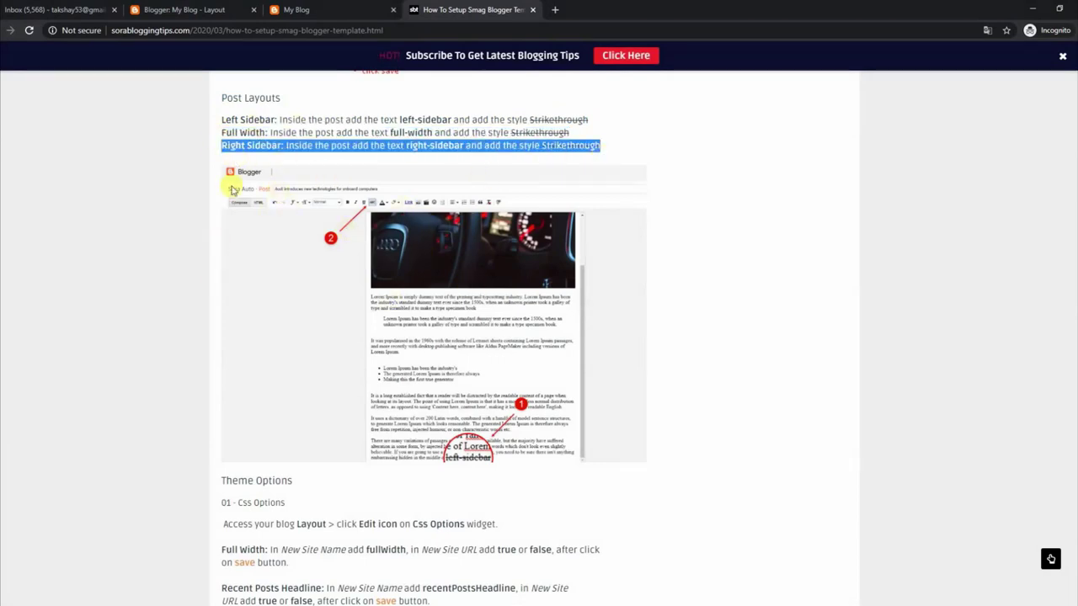
pyautogui.click(398, 120)
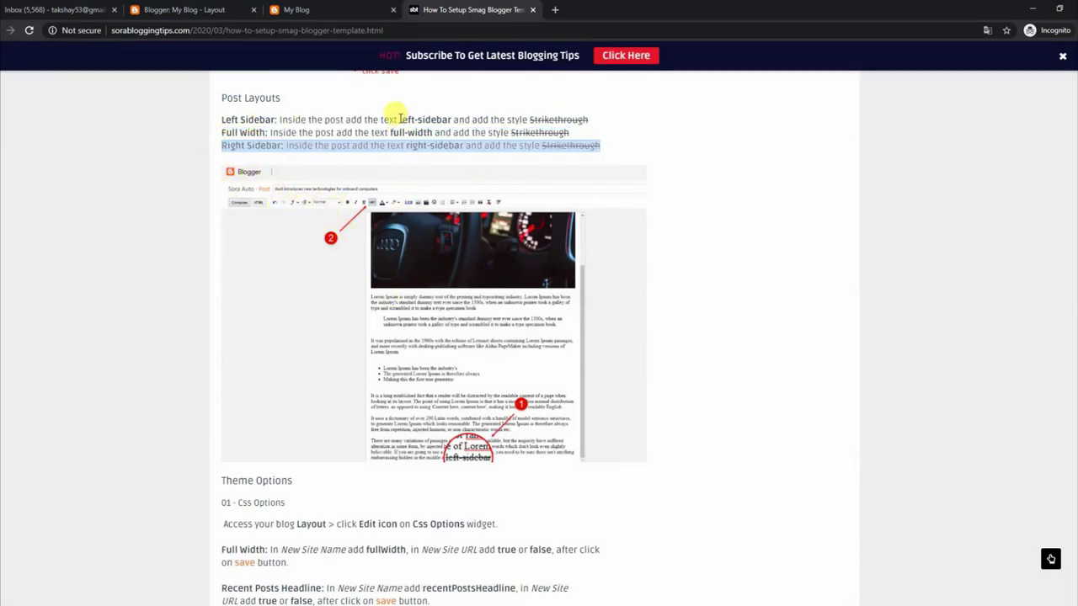
pyautogui.moveTo(397, 119); pyautogui.dragTo(445, 120)
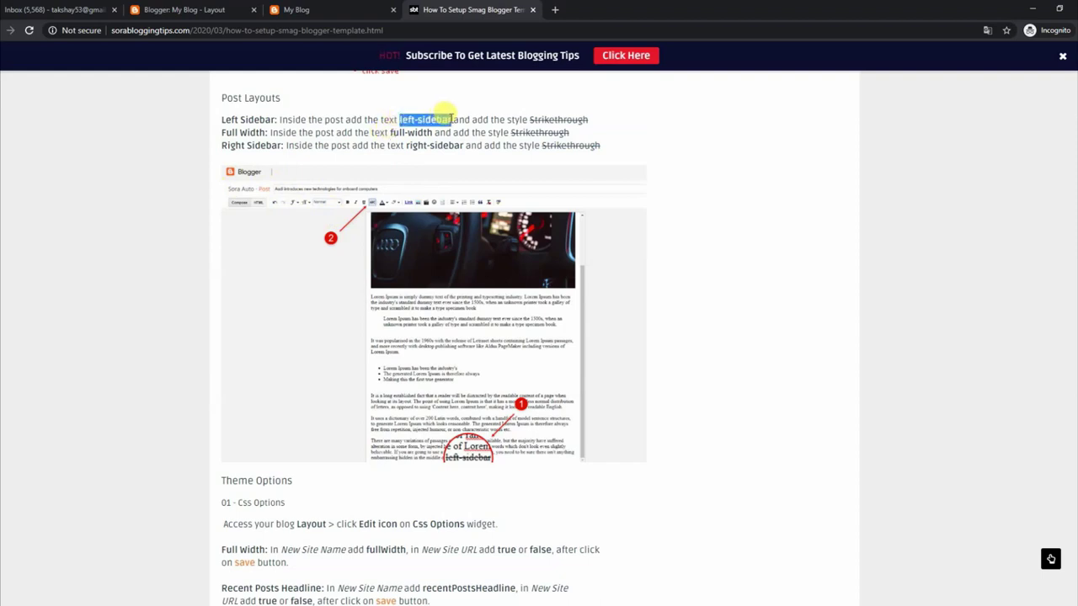
# - Open the Ray Ban Full Song Lyrics post for editing in Compose view and go to the end of its lyrics
pyautogui.click(225, 10)
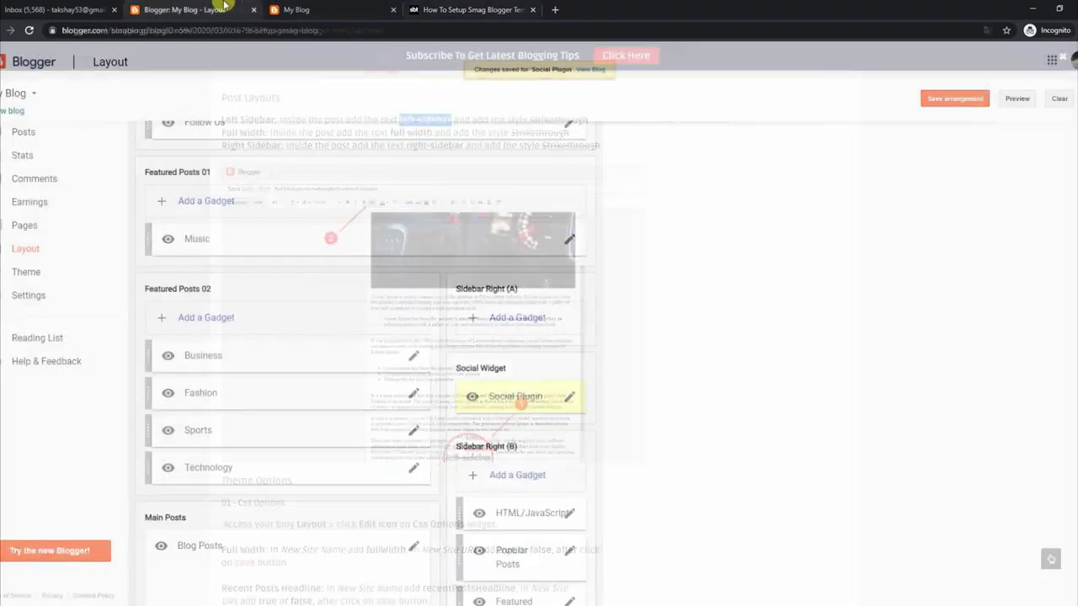
pyautogui.click(24, 132)
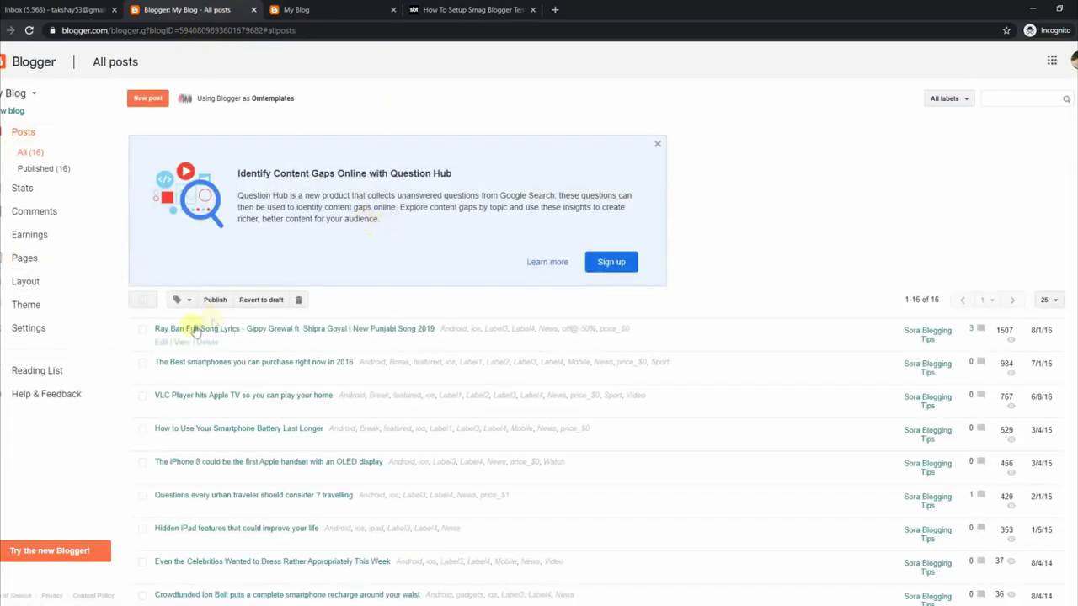
pyautogui.click(169, 329)
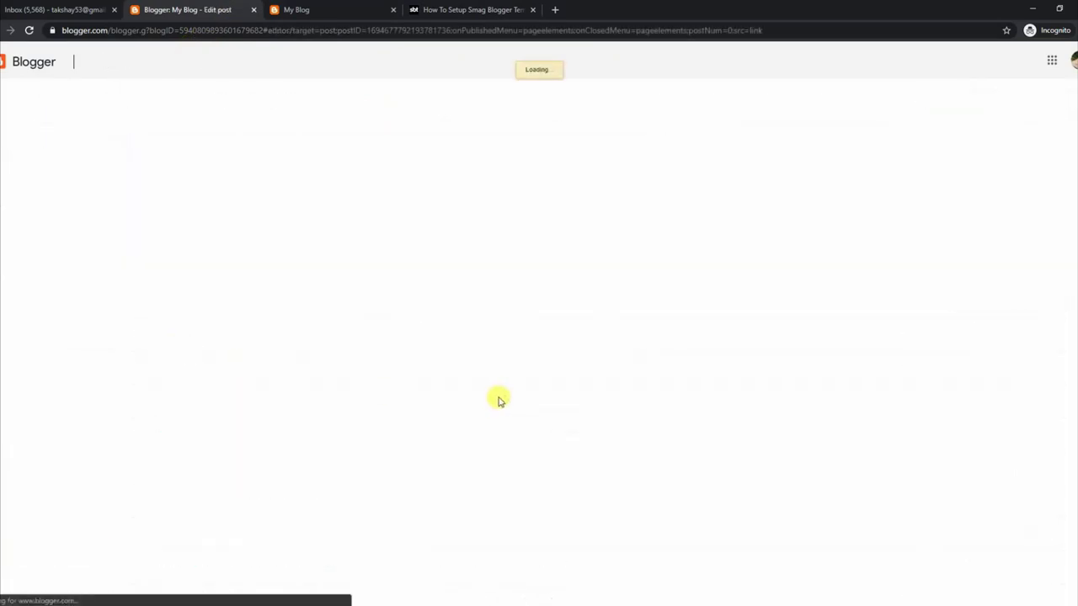
pyautogui.moveTo(921, 236); pyautogui.dragTo(917, 594)
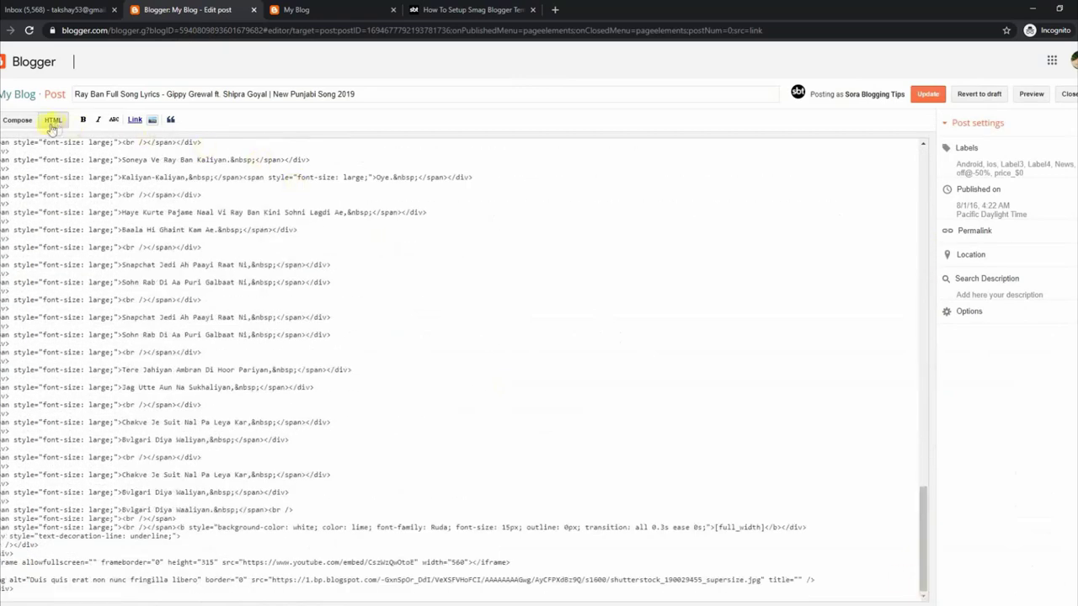
pyautogui.click(19, 121)
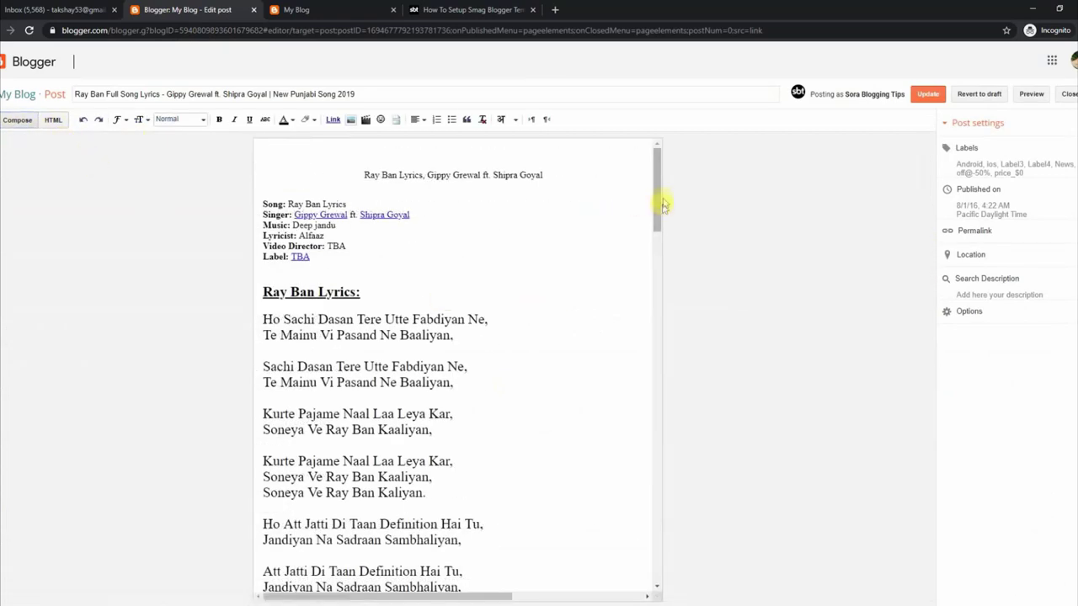
pyautogui.moveTo(656, 193); pyautogui.dragTo(674, 481)
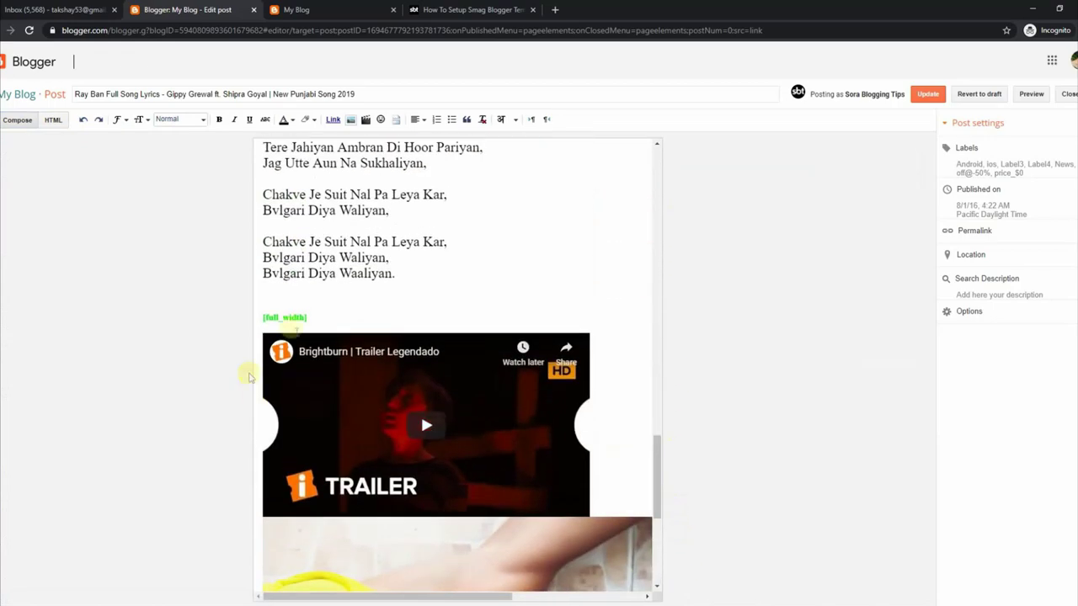
# - Replace the [full_width] text above the video with left-sidebar, apply strikethrough to it and update the post
pyautogui.doubleClick(309, 318)
pyautogui.press('BackSpace')
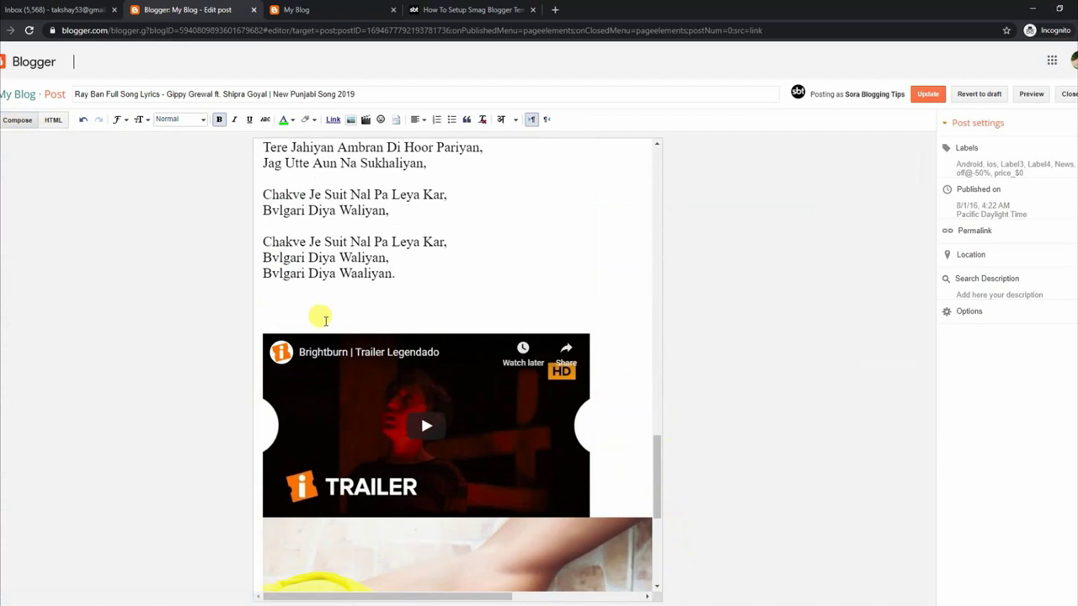
pyautogui.write('left-sidebar')
pyautogui.tripleClick(258, 315)
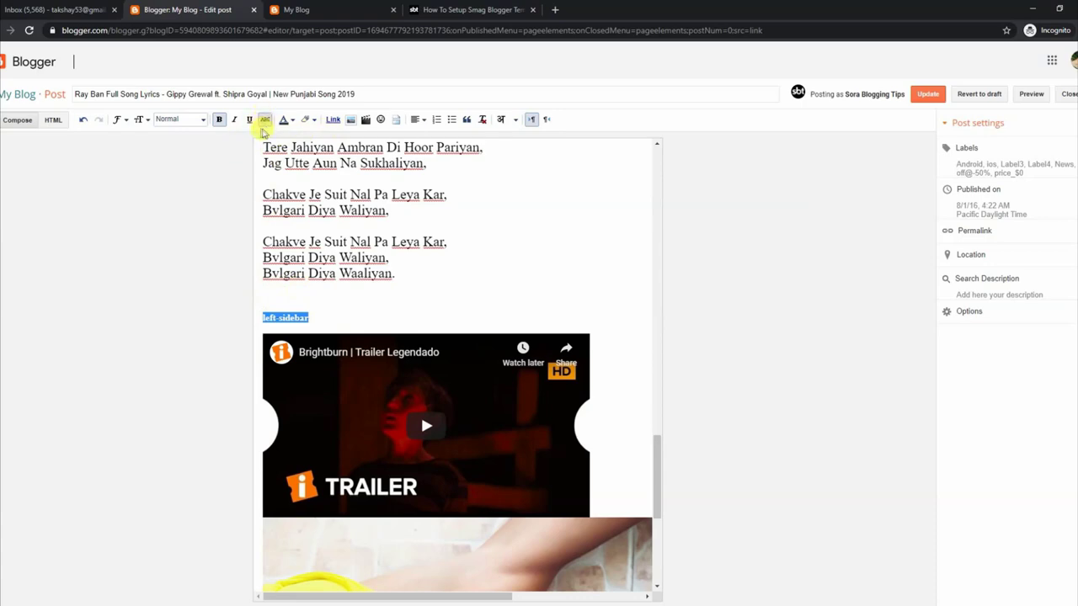
pyautogui.click(925, 96)
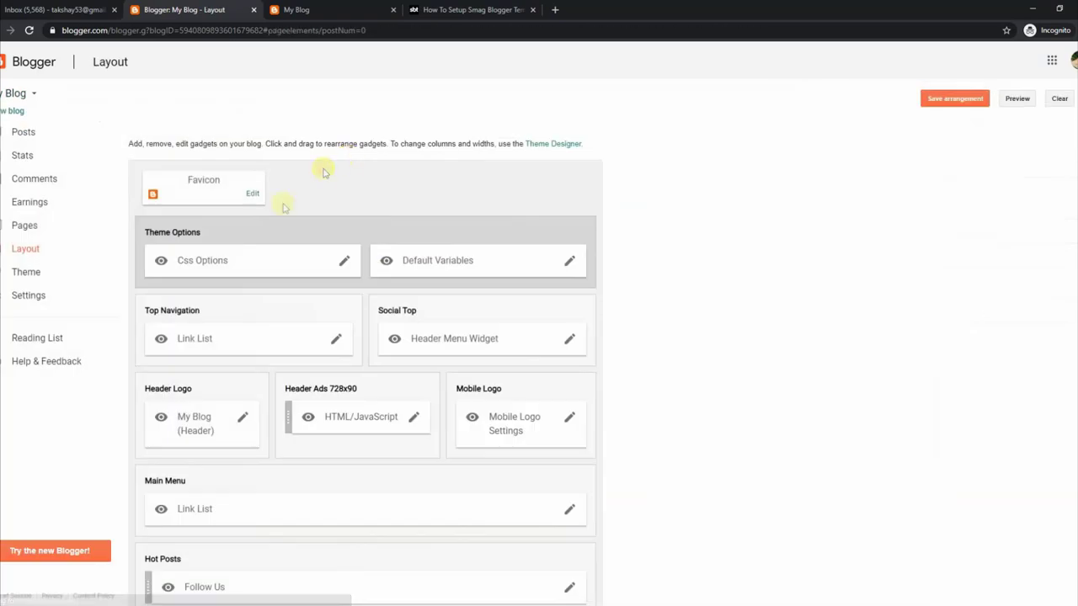
# - View the published Ray Ban Full Song Lyrics post from the post list to check its layout
pyautogui.click(27, 133)
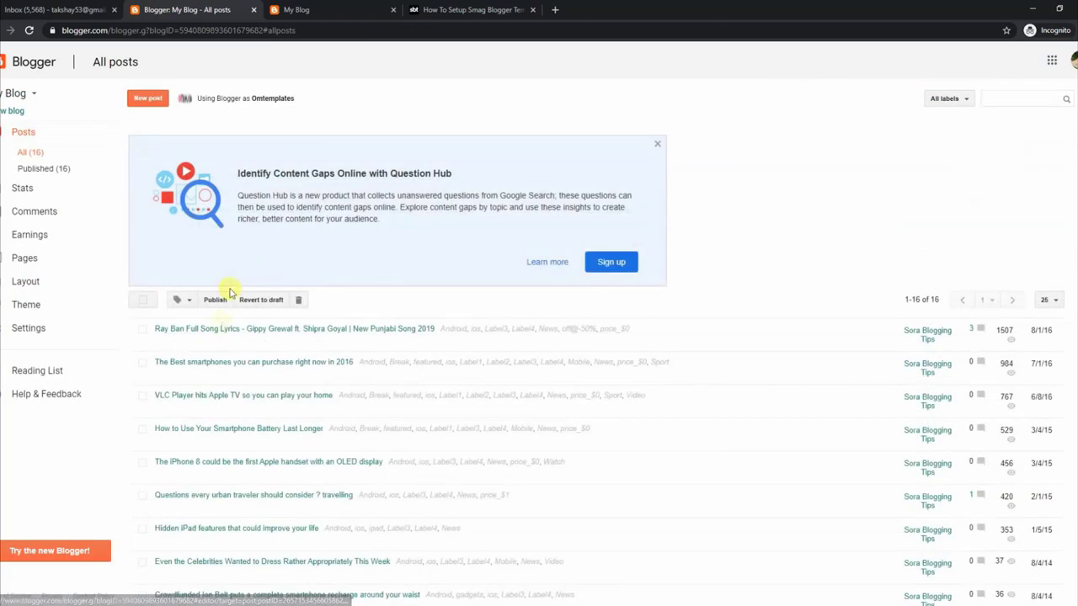
pyautogui.click(180, 343)
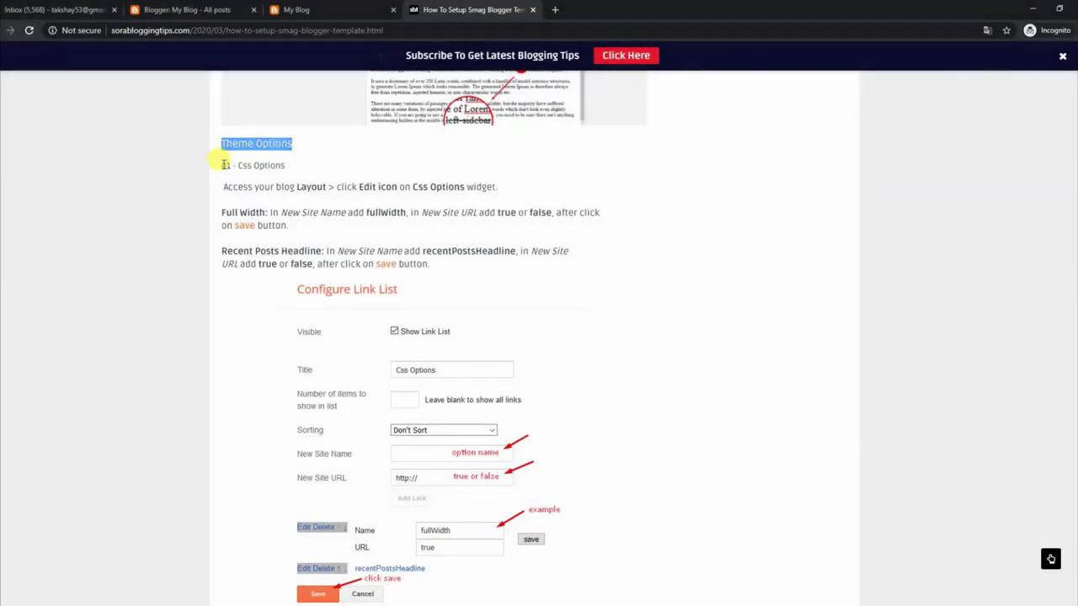
# - Read the guide's Css Options instructions, including the Full Width and Recent Posts Headline settings
pyautogui.moveTo(224, 165); pyautogui.dragTo(294, 168)
pyautogui.moveTo(224, 187); pyautogui.dragTo(502, 193)
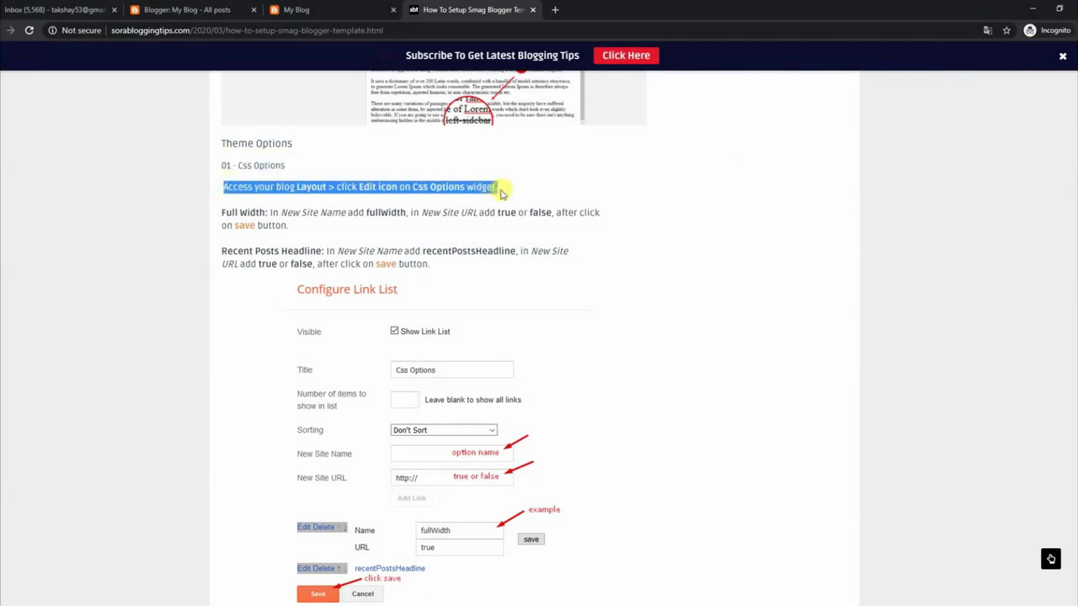
pyautogui.moveTo(222, 211); pyautogui.dragTo(291, 228)
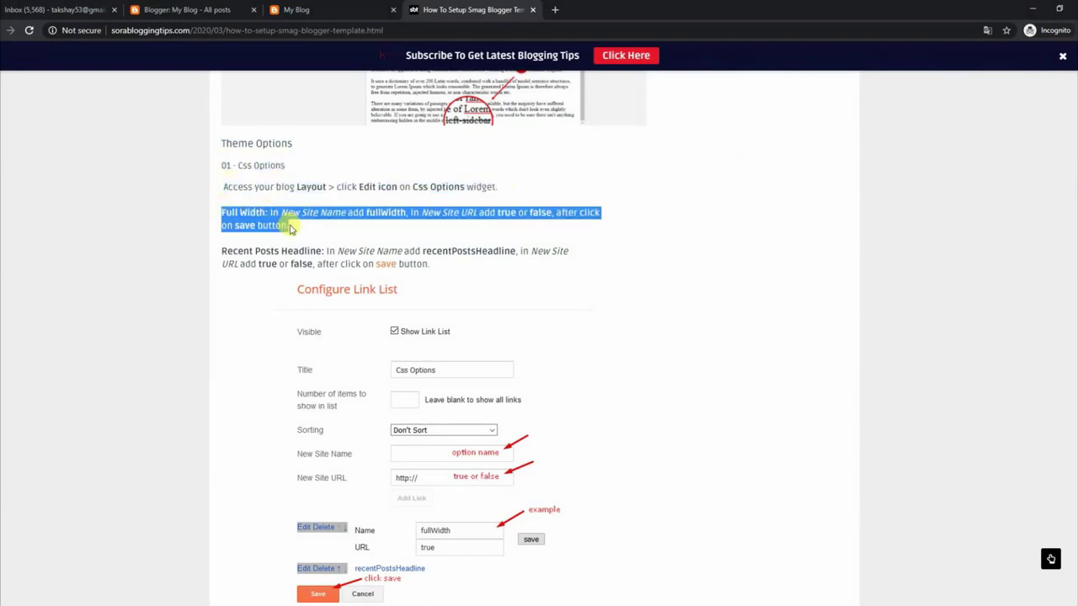
pyautogui.moveTo(221, 250); pyautogui.dragTo(450, 272)
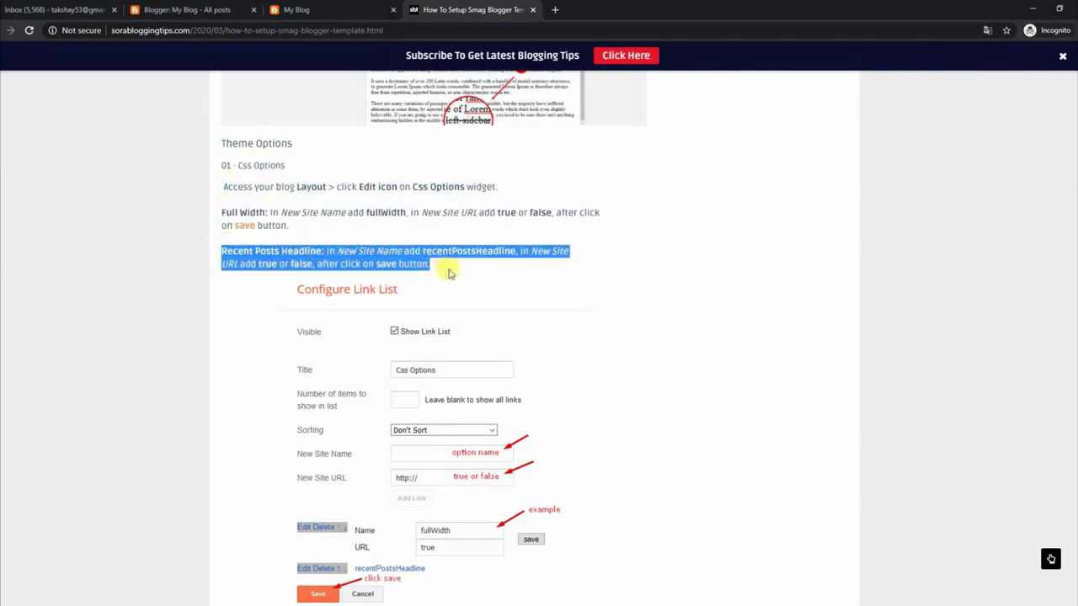
# - Set the fullWidth option's URL to false in the Css Options widget of the blog layout and save the widget
pyautogui.click(301, 11)
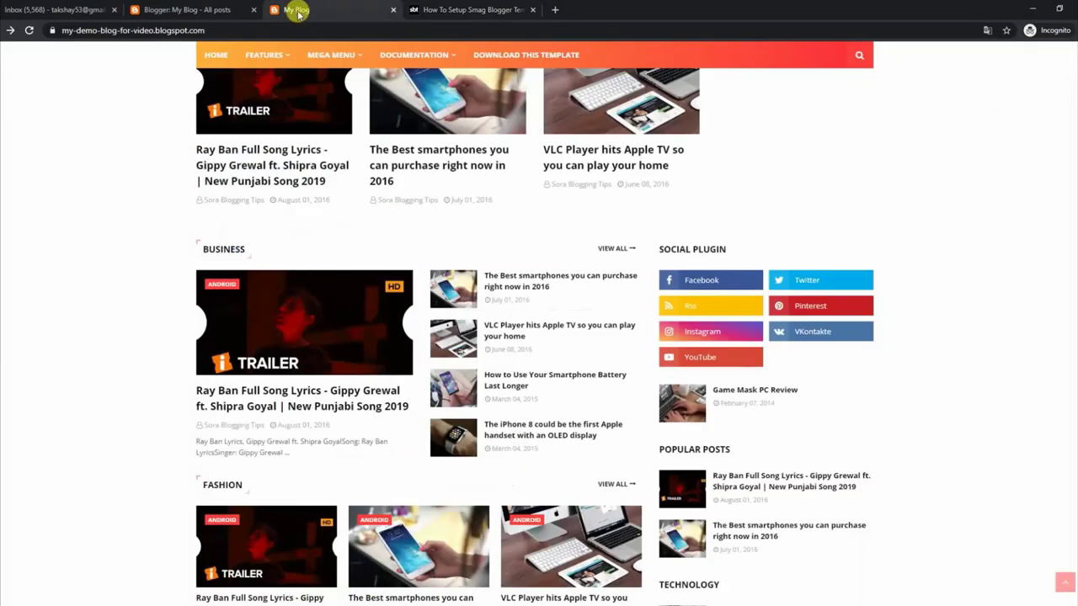
pyautogui.click(241, 10)
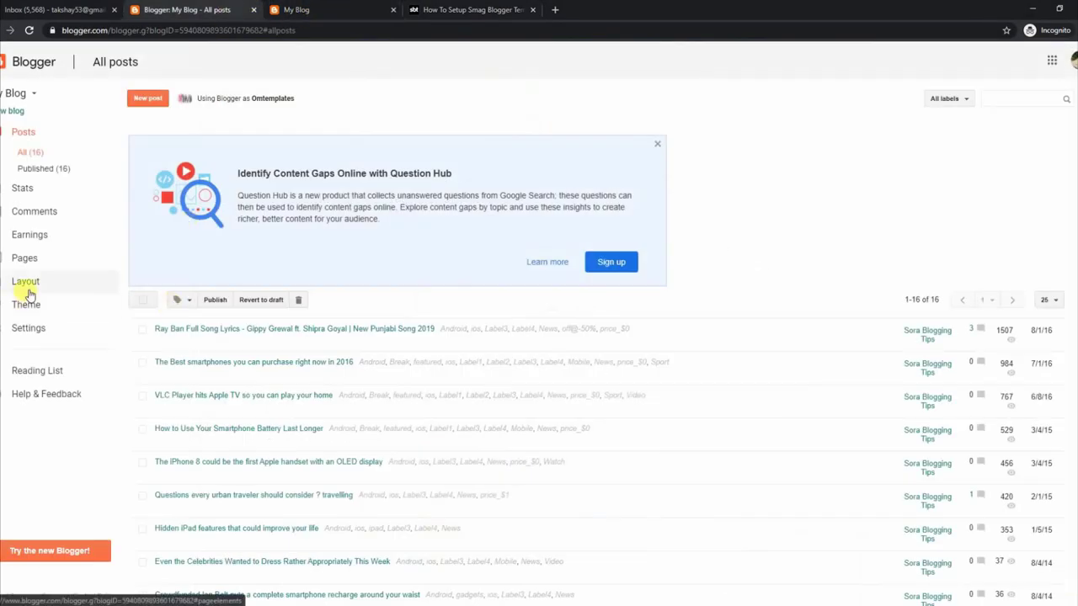
pyautogui.click(26, 282)
pyautogui.scroll(-2, 156, 384)
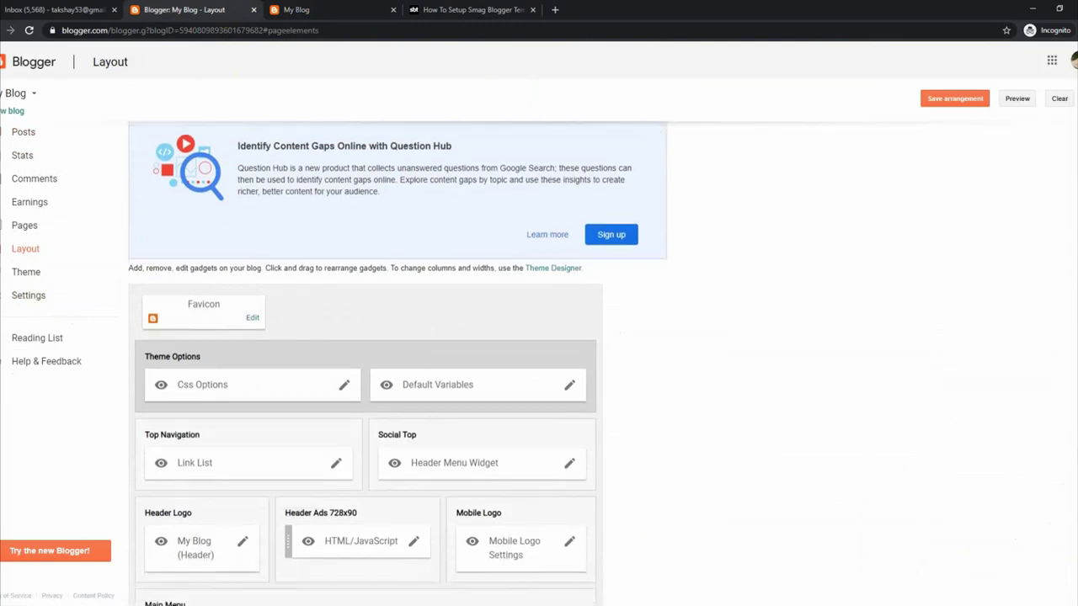
pyautogui.click(346, 361)
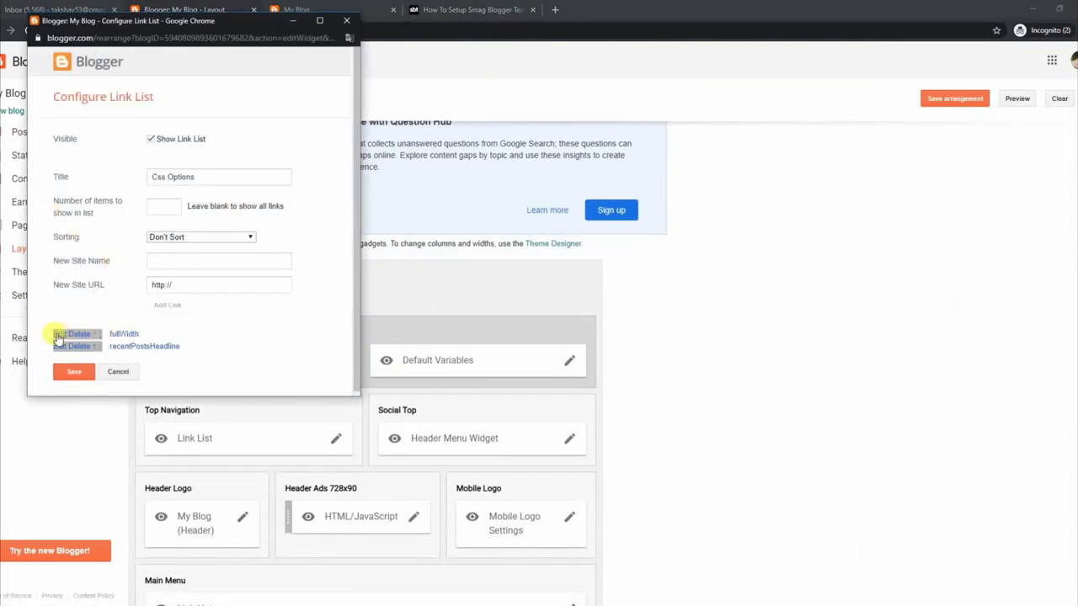
pyautogui.click(59, 334)
pyautogui.moveTo(356, 295); pyautogui.dragTo(357, 330)
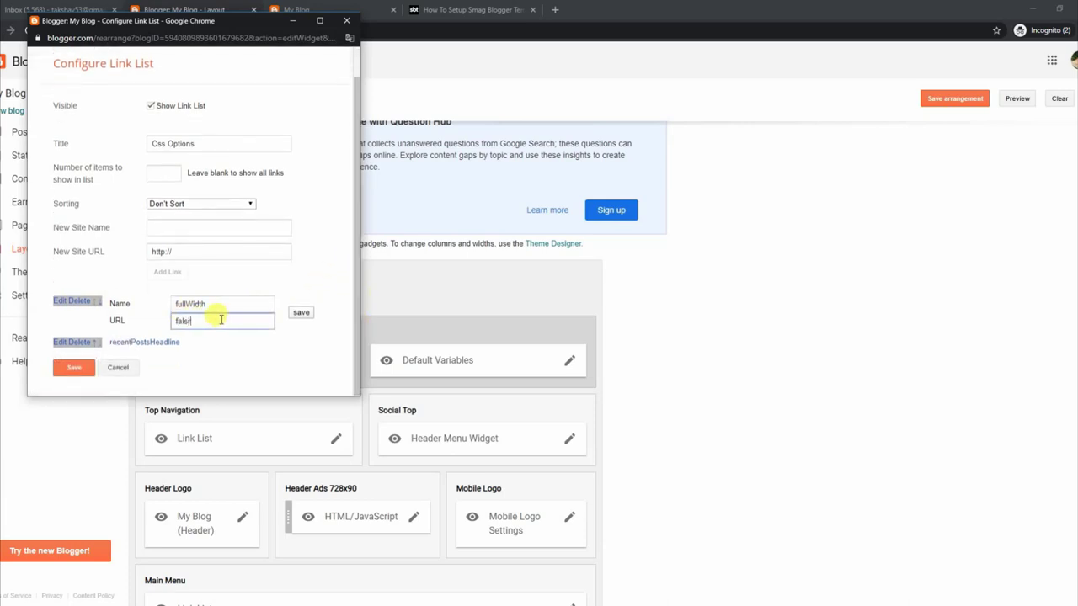
pyautogui.click(299, 315)
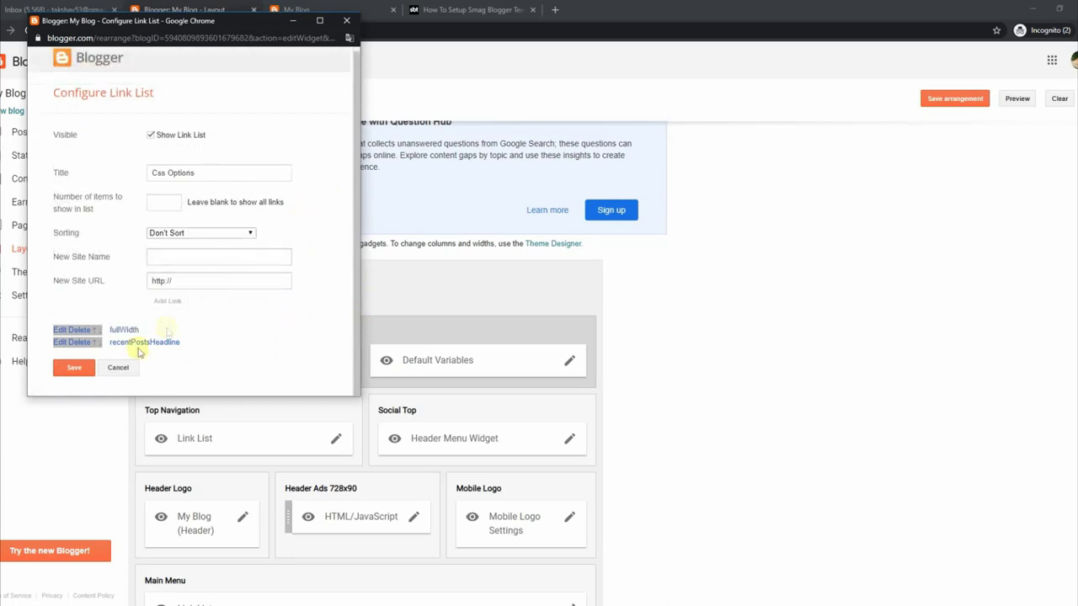
pyautogui.click(74, 368)
# - Reload the blog and examine the homepage's page width after the Css Options change
pyautogui.click(329, 8)
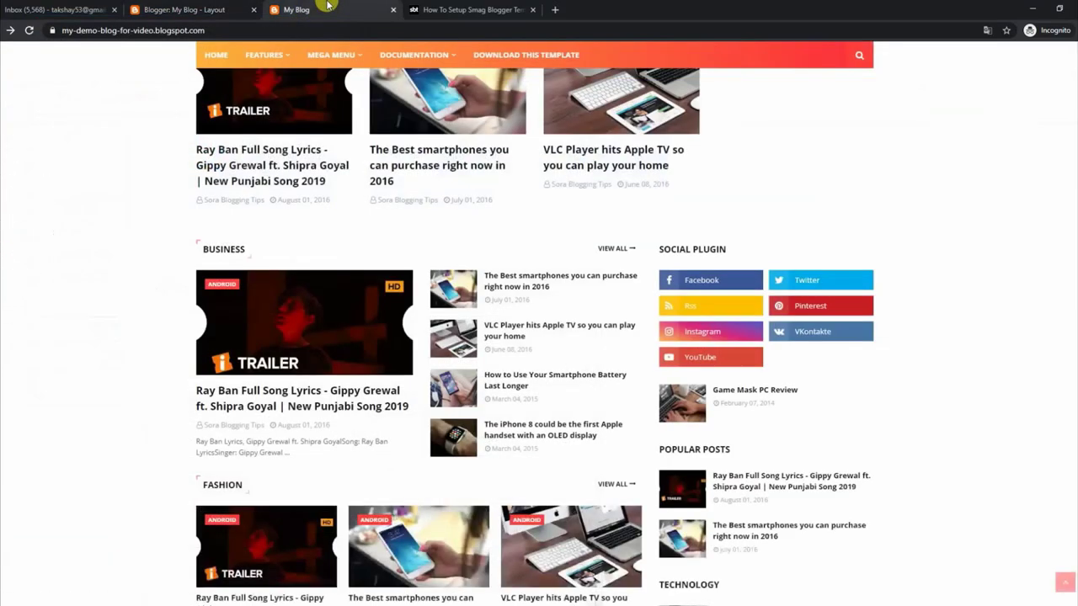
pyautogui.click(29, 31)
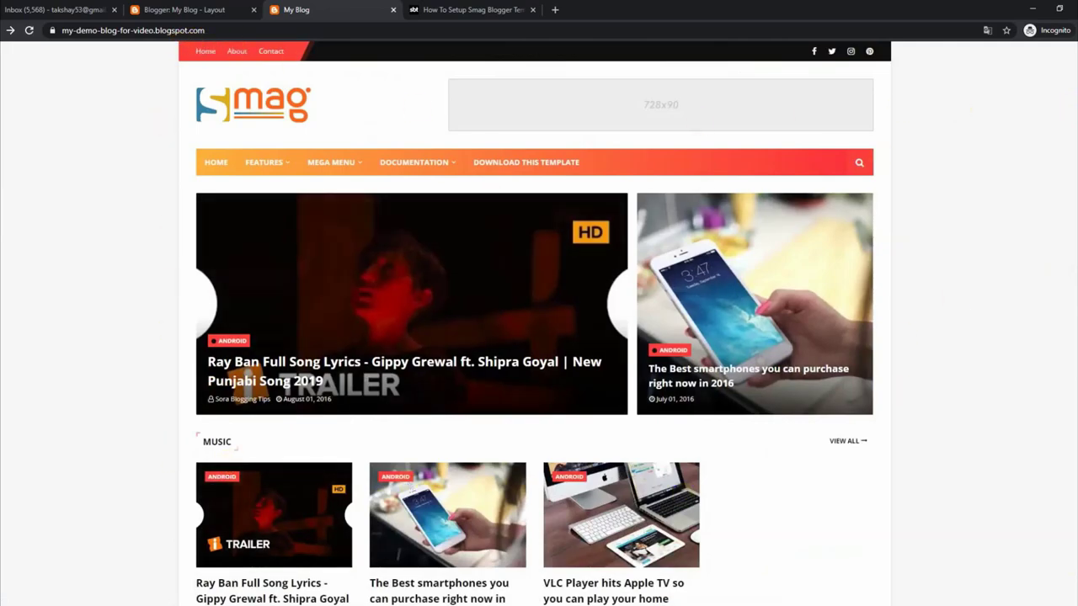
pyautogui.scroll(-5, 902, 337)
pyautogui.scroll(5, 535, 337)
# - Read the guide's Default Variables instructions, covering posts per page, fixed sidebar, fixed menu, comments system and Disqus shortname
pyautogui.click(446, 9)
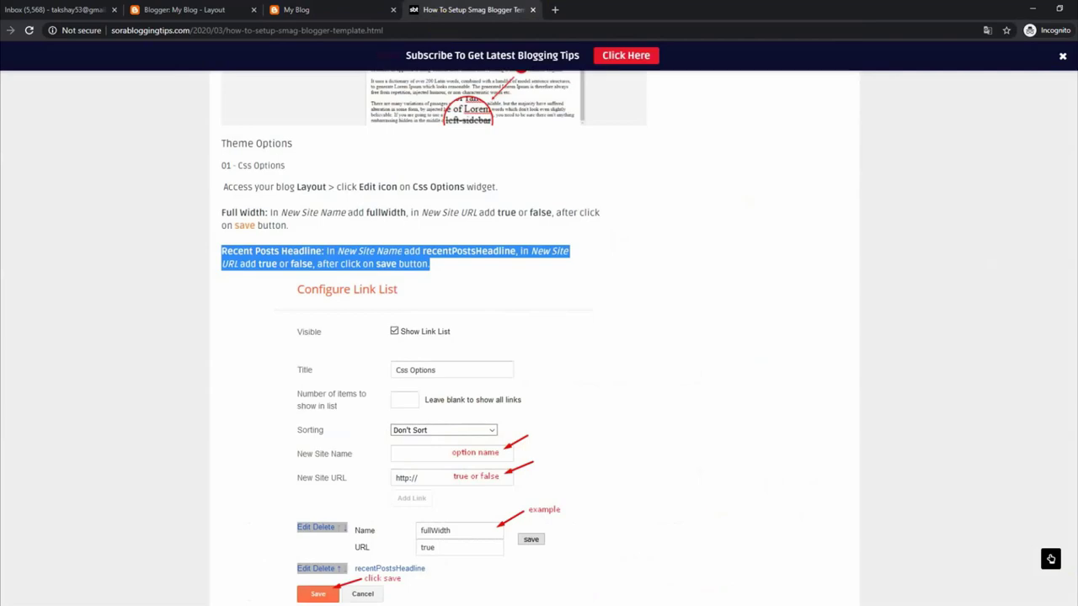
pyautogui.scroll(-5, 1074, 487)
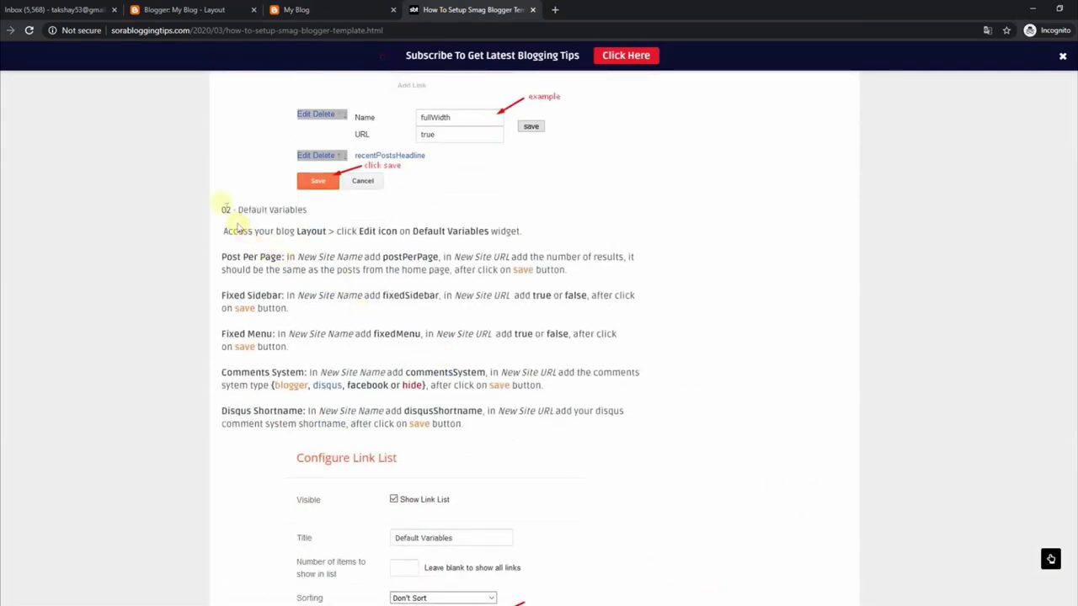
pyautogui.moveTo(225, 209); pyautogui.dragTo(296, 212)
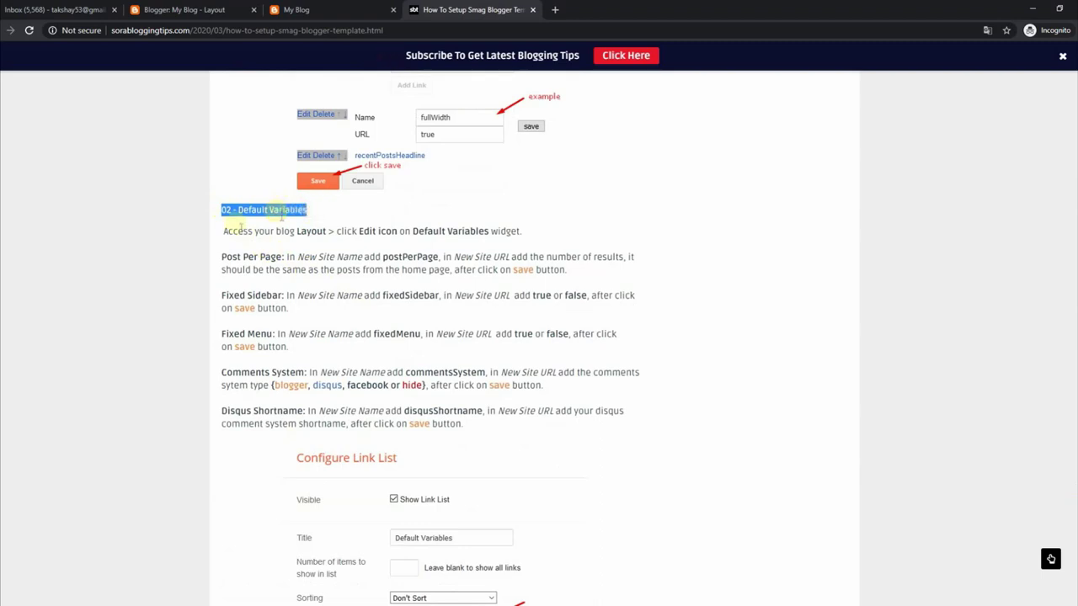
pyautogui.moveTo(223, 233); pyautogui.dragTo(520, 230)
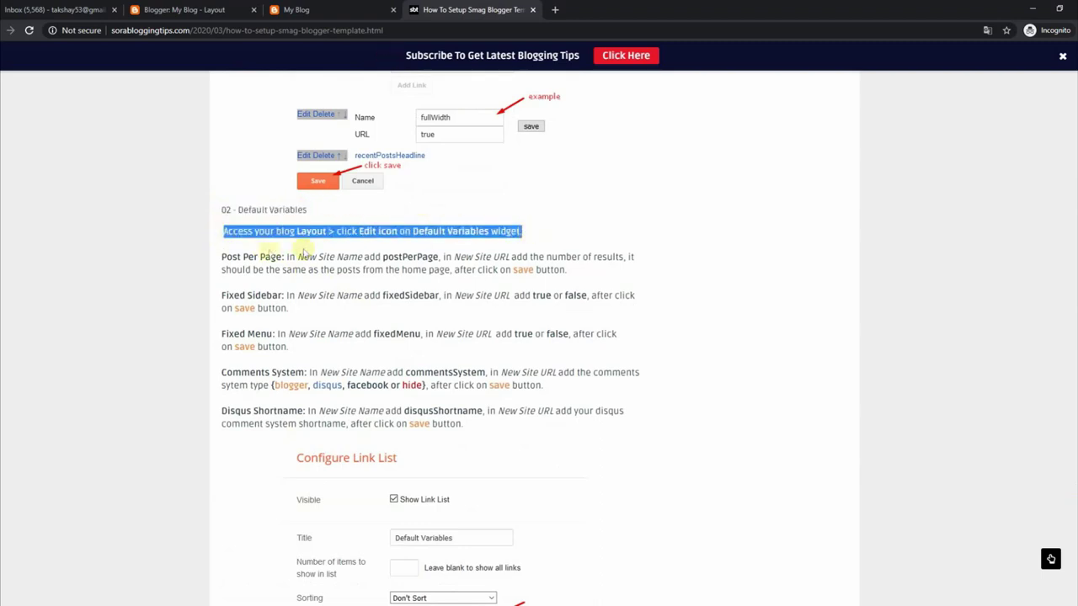
pyautogui.moveTo(223, 256); pyautogui.dragTo(567, 276)
pyautogui.moveTo(223, 291); pyautogui.dragTo(294, 310)
pyautogui.moveTo(225, 335); pyautogui.dragTo(303, 347)
pyautogui.moveTo(223, 371); pyautogui.dragTo(546, 388)
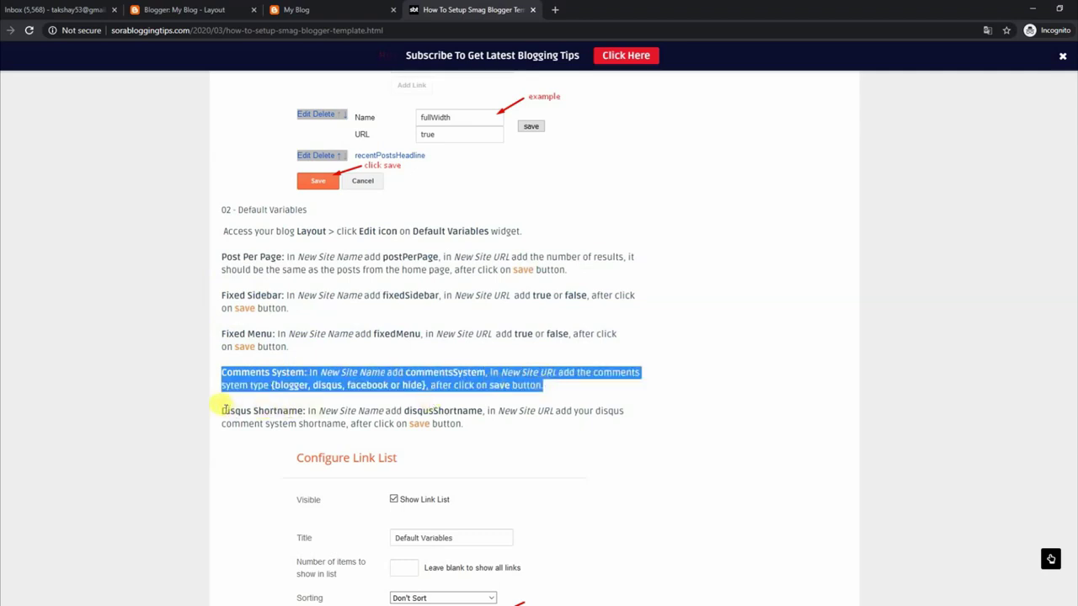
pyautogui.moveTo(226, 410); pyautogui.dragTo(463, 425)
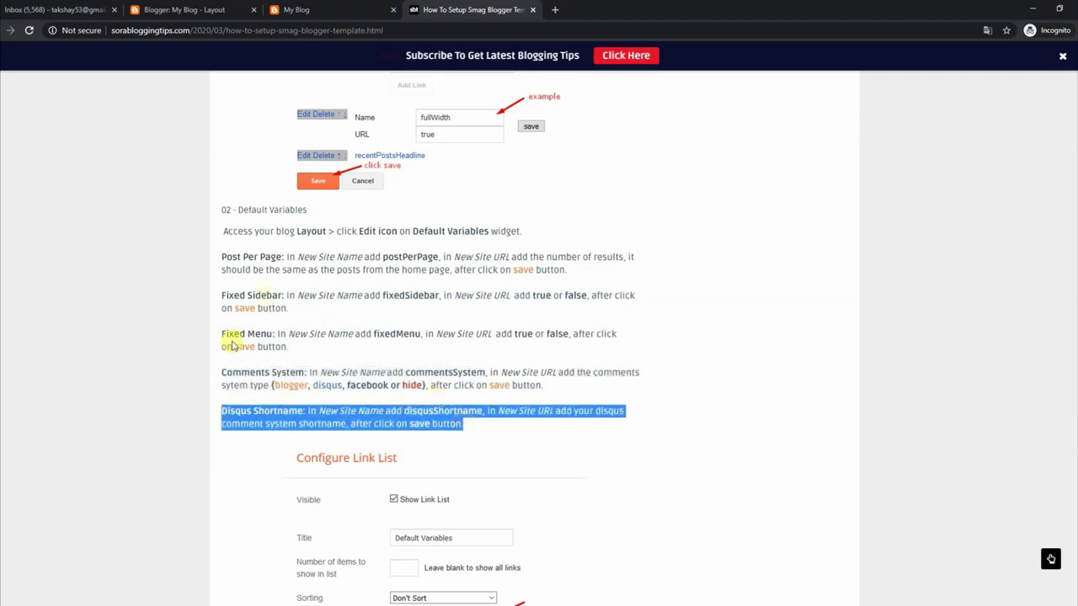
# - Open the Default Variables widget in the blog layout and inspect the values of its disqusShortname and commentsSystem entries
pyautogui.click(202, 8)
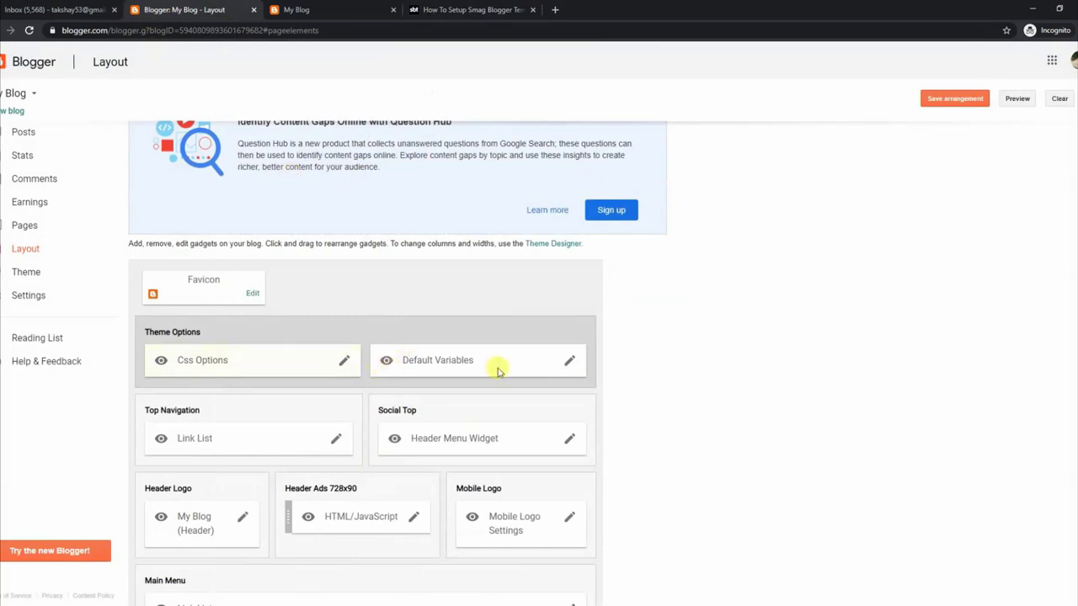
pyautogui.click(572, 363)
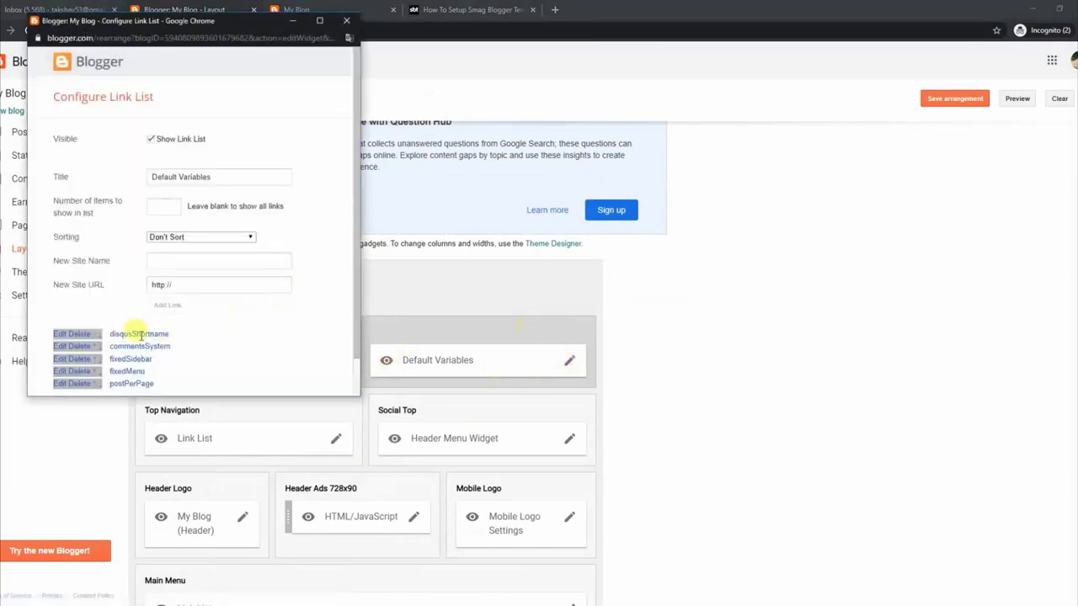
pyautogui.click(61, 338)
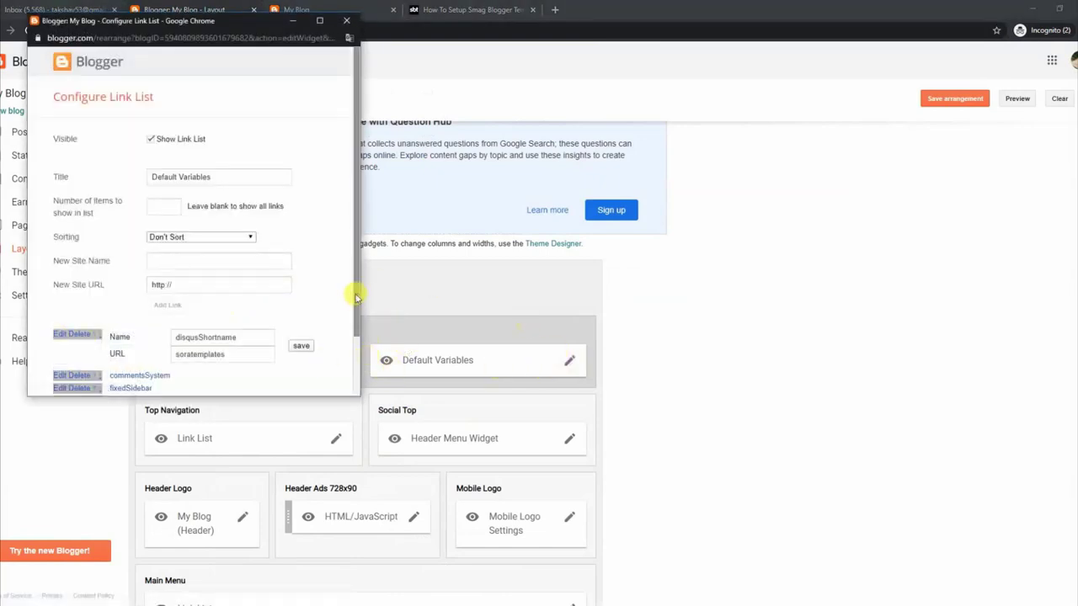
pyautogui.moveTo(354, 294); pyautogui.dragTo(354, 356)
pyautogui.moveTo(230, 284); pyautogui.dragTo(148, 290)
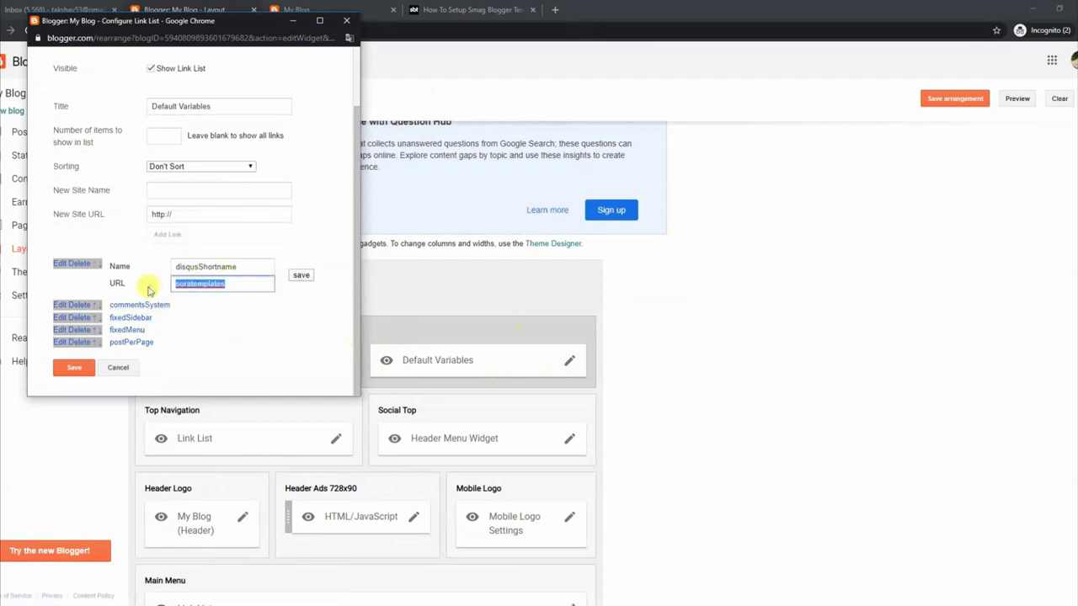
pyautogui.click(60, 305)
pyautogui.moveTo(354, 305); pyautogui.dragTo(354, 384)
pyautogui.click(199, 295)
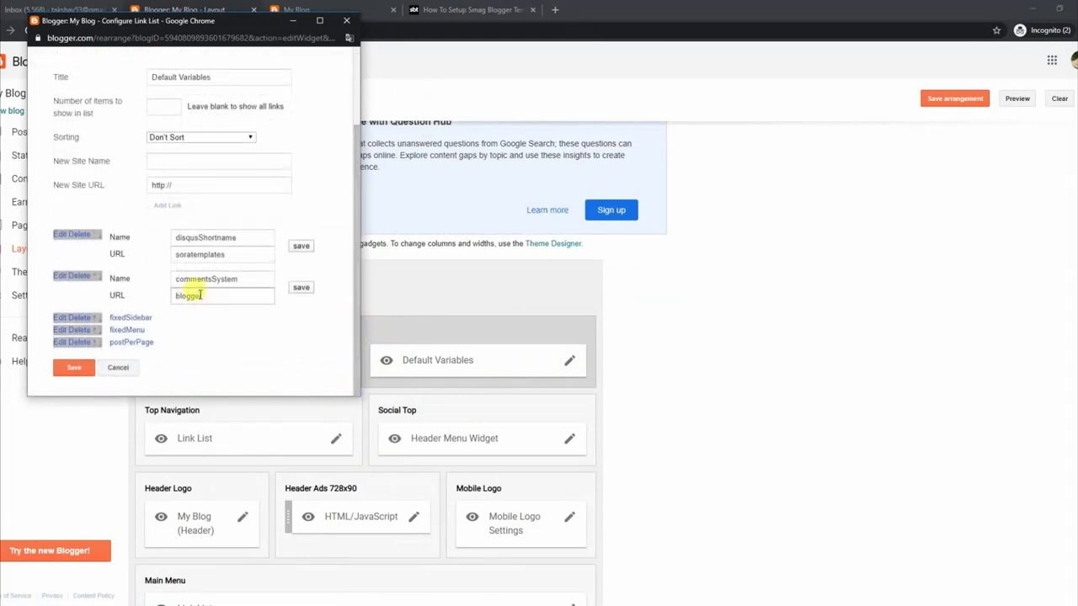
pyautogui.moveTo(202, 296); pyautogui.dragTo(163, 291)
# - Expand the fixedSidebar, fixedMenu and postPerPage entries to check their values, and save the Default Variables widget
pyautogui.click(61, 318)
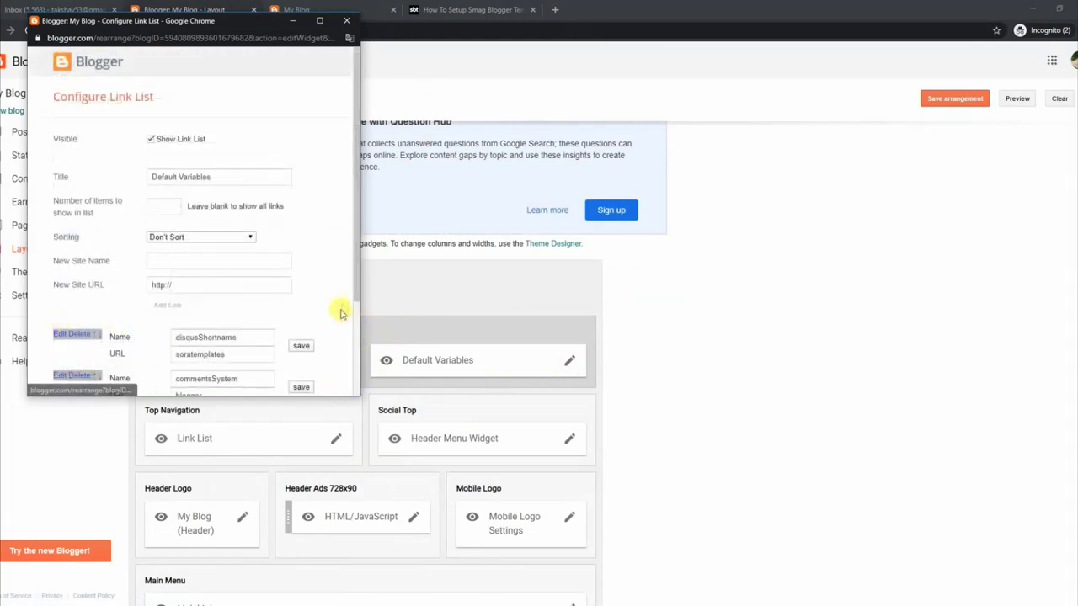
pyautogui.moveTo(353, 283); pyautogui.dragTo(355, 396)
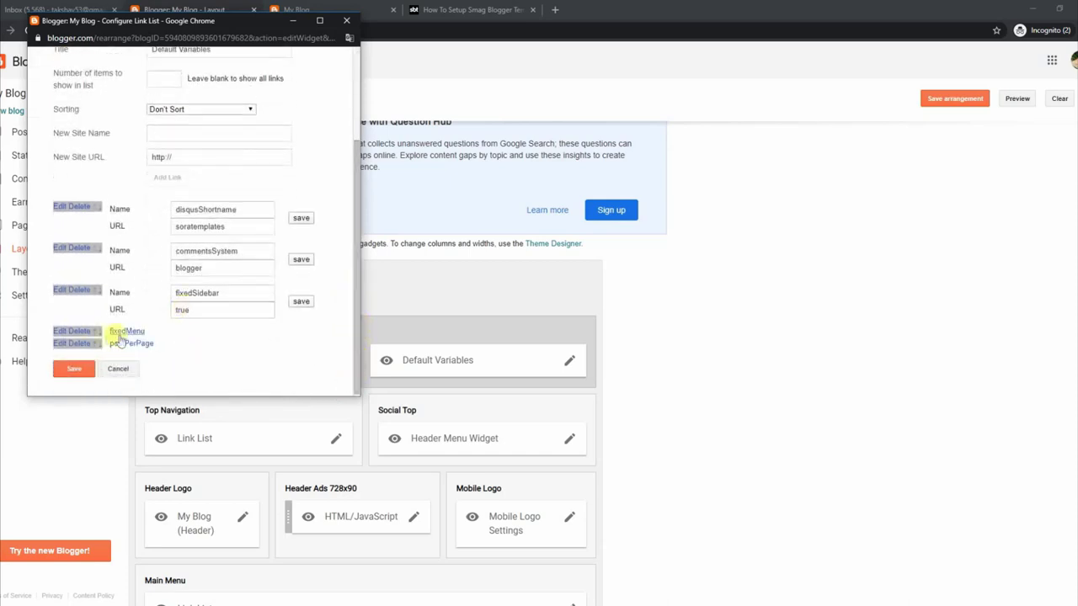
pyautogui.click(59, 331)
pyautogui.moveTo(352, 284); pyautogui.dragTo(364, 382)
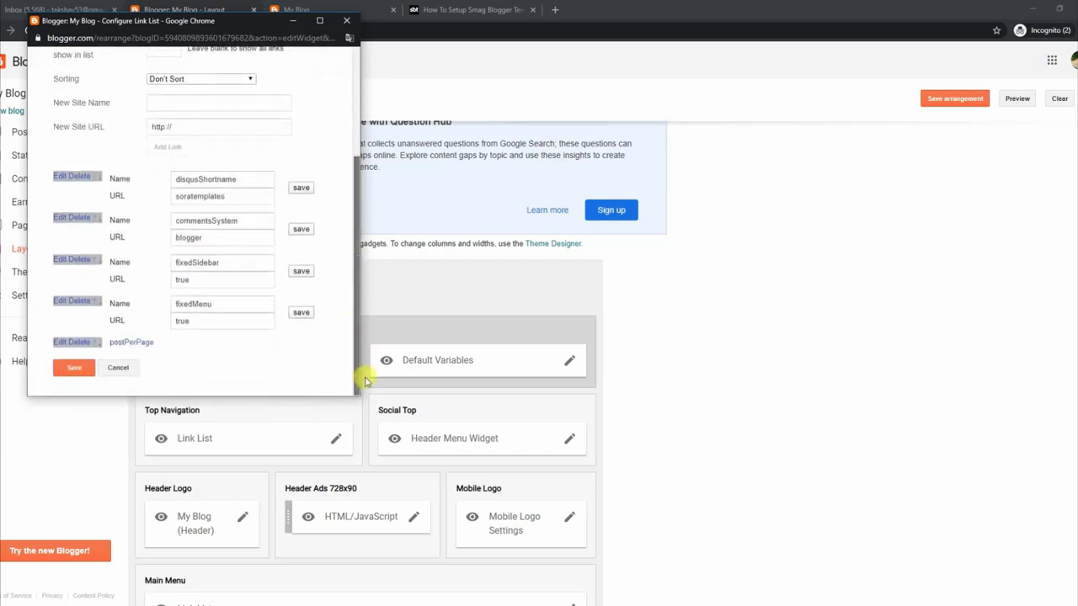
pyautogui.click(62, 344)
pyautogui.moveTo(356, 252); pyautogui.dragTo(358, 375)
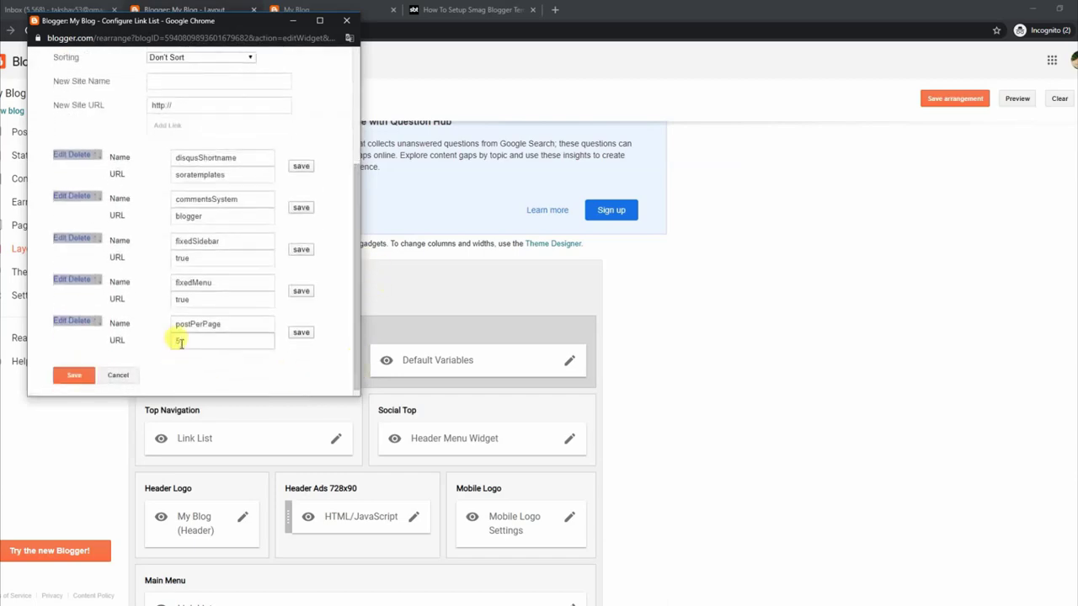
pyautogui.click(74, 382)
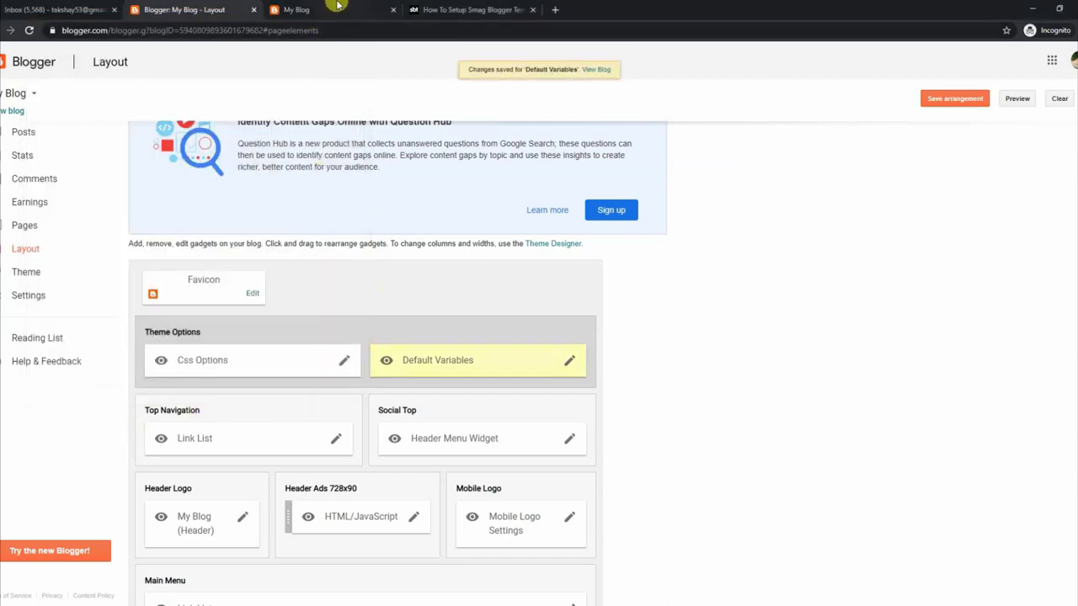
pyautogui.click(337, 8)
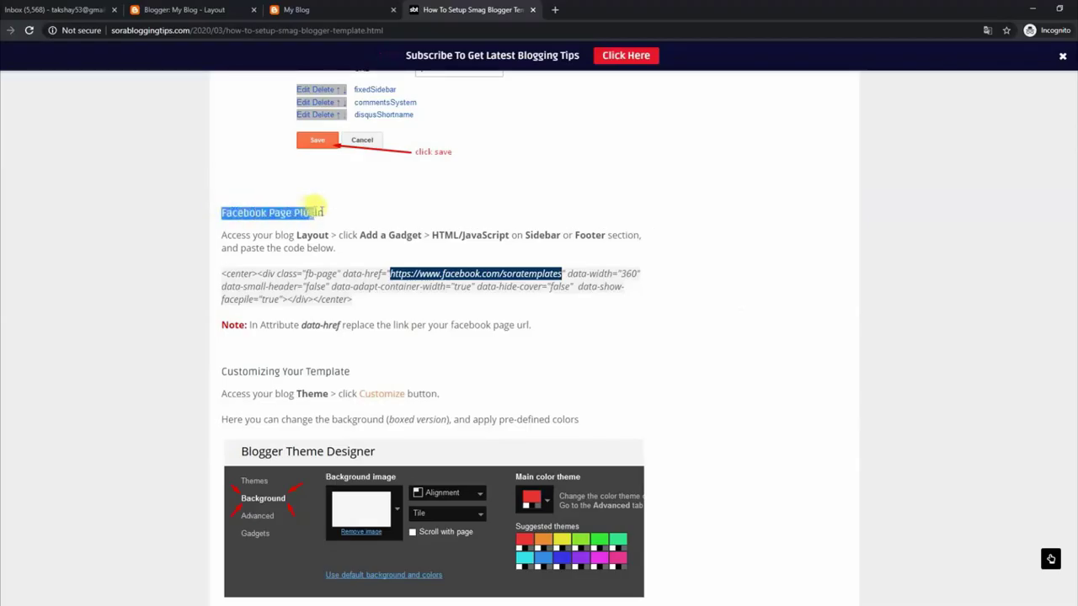
# - Read the guide's Facebook Page Plugin instructions and copy the fb-page embed code
pyautogui.moveTo(222, 236); pyautogui.dragTo(365, 255)
pyautogui.moveTo(223, 274); pyautogui.dragTo(366, 308)
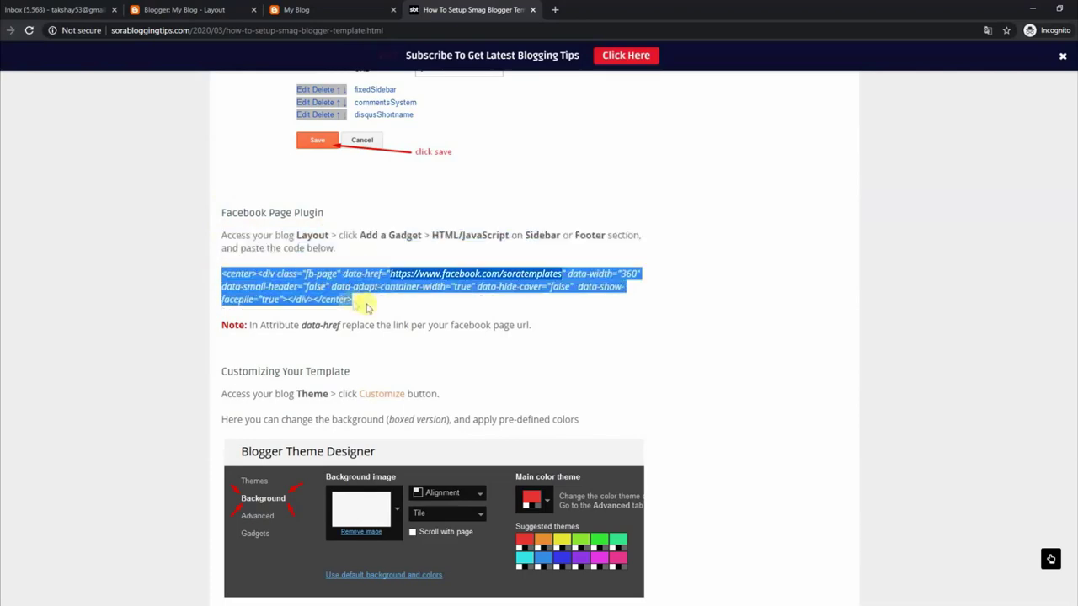
pyautogui.rightClick(321, 278)
pyautogui.click(310, 298)
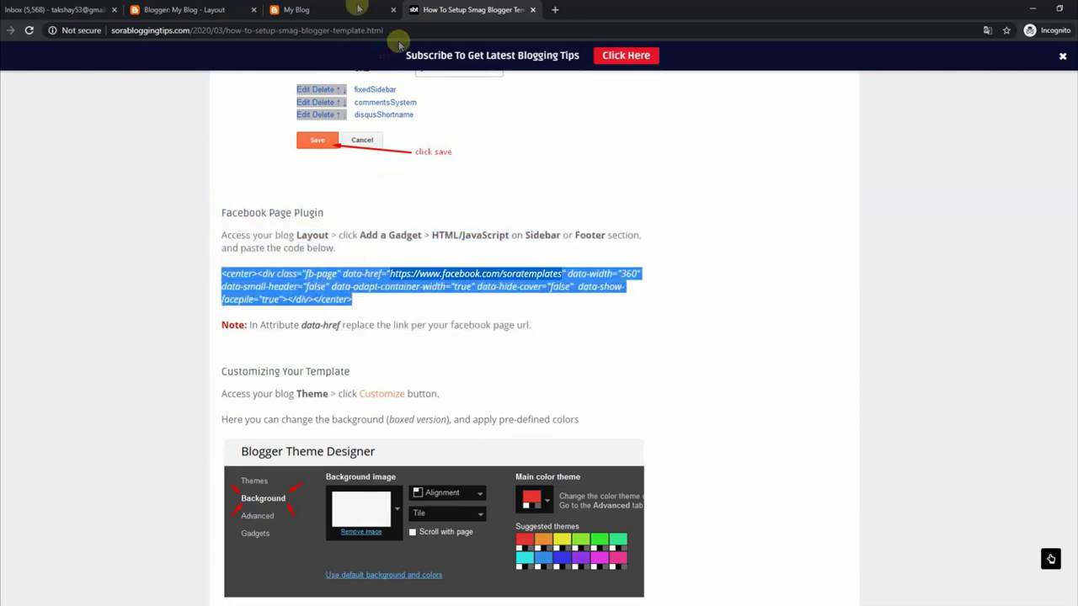
# - Look over the blog homepage and its sidebar sections before adding the Facebook plugin
pyautogui.click(326, 10)
pyautogui.scroll(-15, 1053, 367)
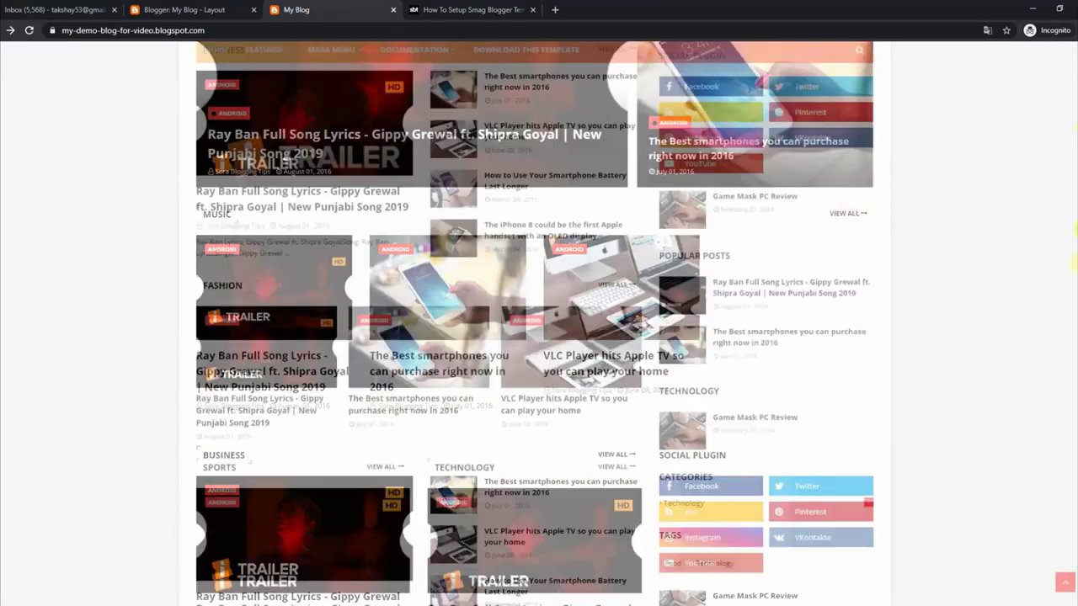
pyautogui.scroll(5, 1052, 367)
pyautogui.scroll(10, 1053, 367)
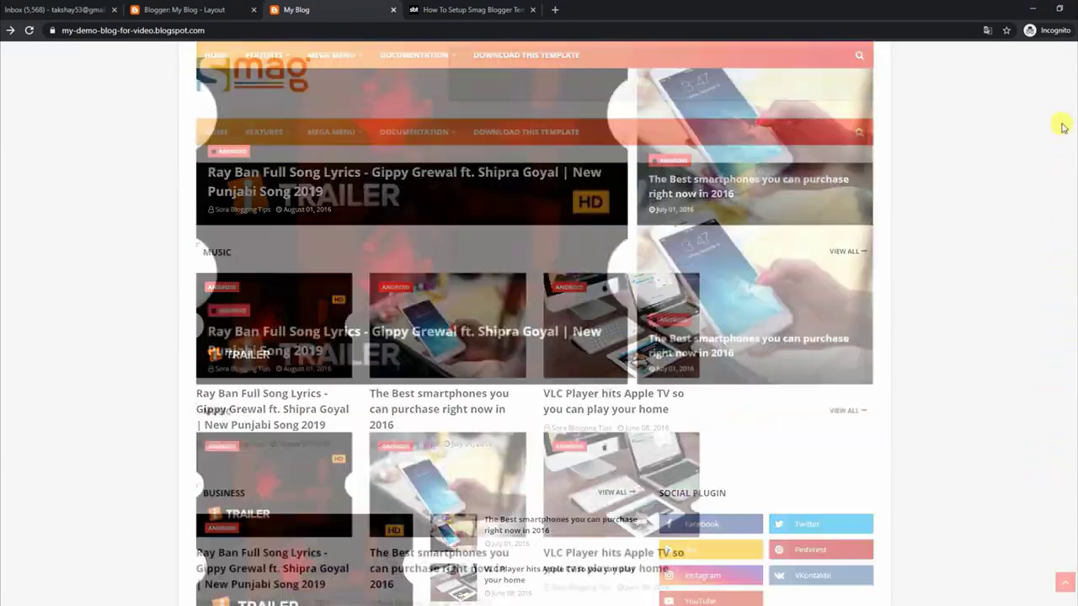
# - Add an HTML/JavaScript gadget containing the copied Facebook page code to Sidebar Right (B) and save it
pyautogui.click(185, 10)
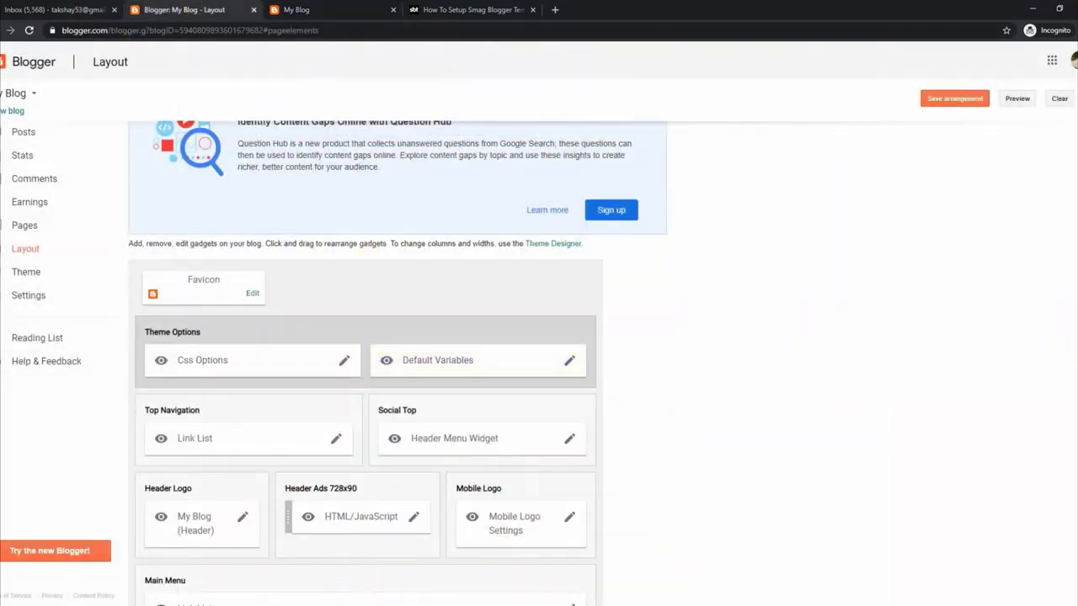
pyautogui.scroll(-10, 1069, 380)
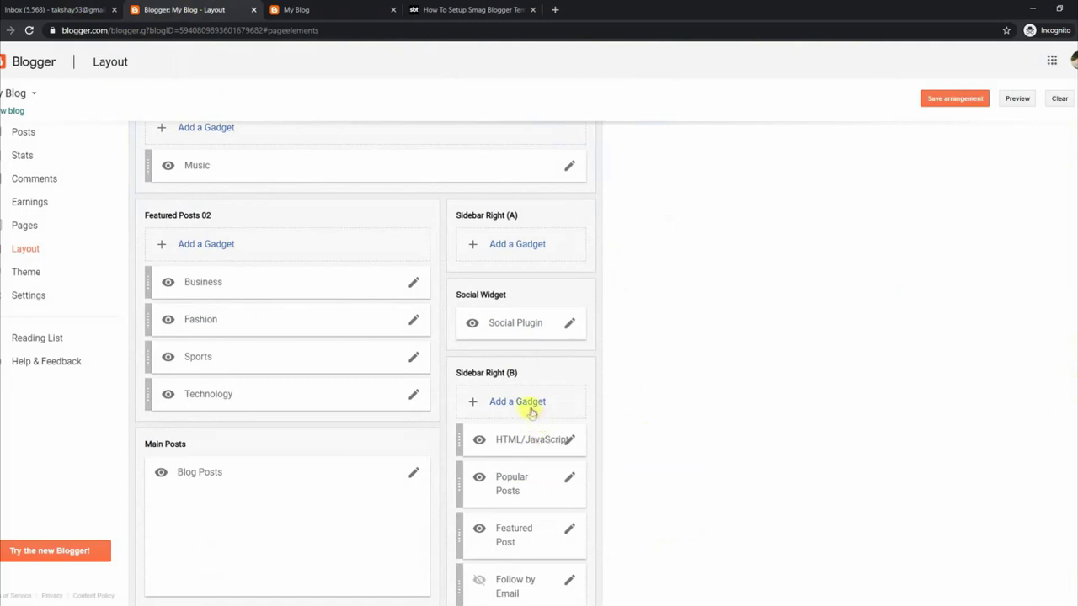
pyautogui.click(530, 405)
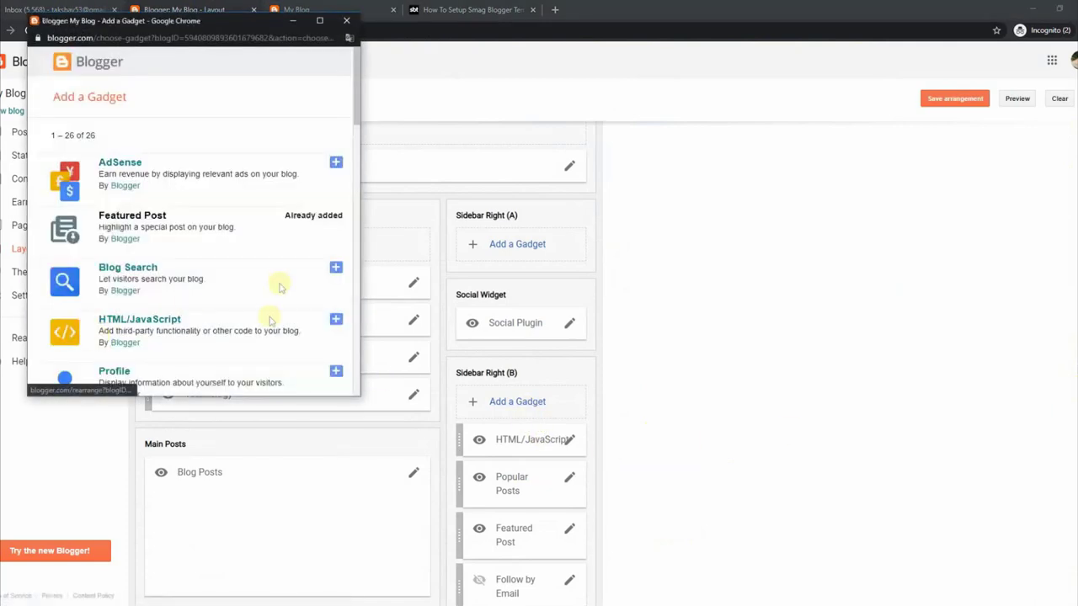
pyautogui.click(336, 322)
pyautogui.rightClick(114, 261)
pyautogui.click(142, 350)
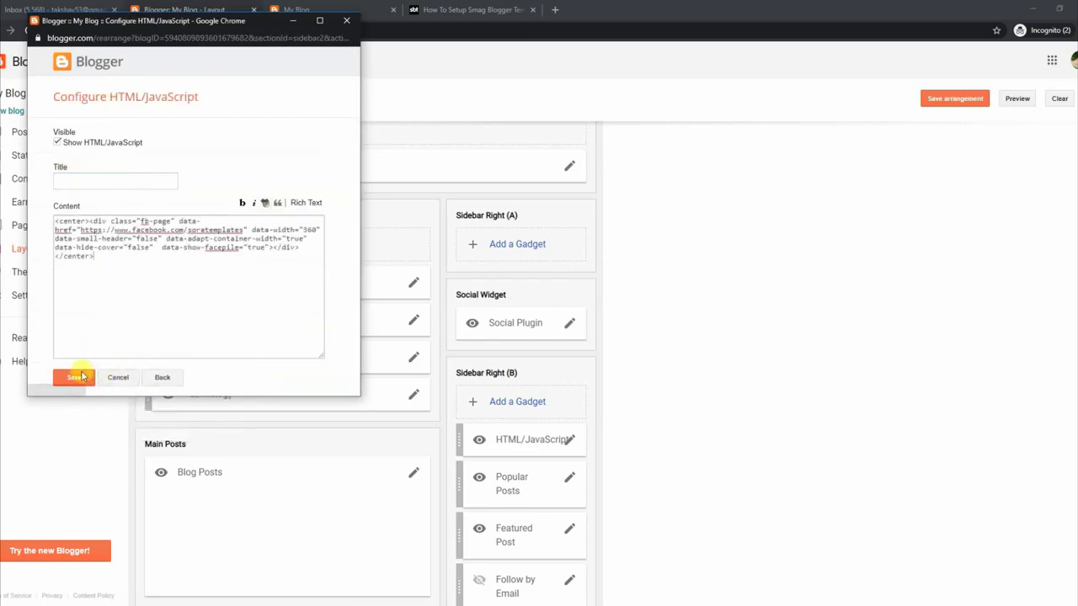
pyautogui.click(74, 377)
# - Reload the blog and check the Facebook page plugin in the homepage's sidebar
pyautogui.click(329, 9)
pyautogui.click(28, 31)
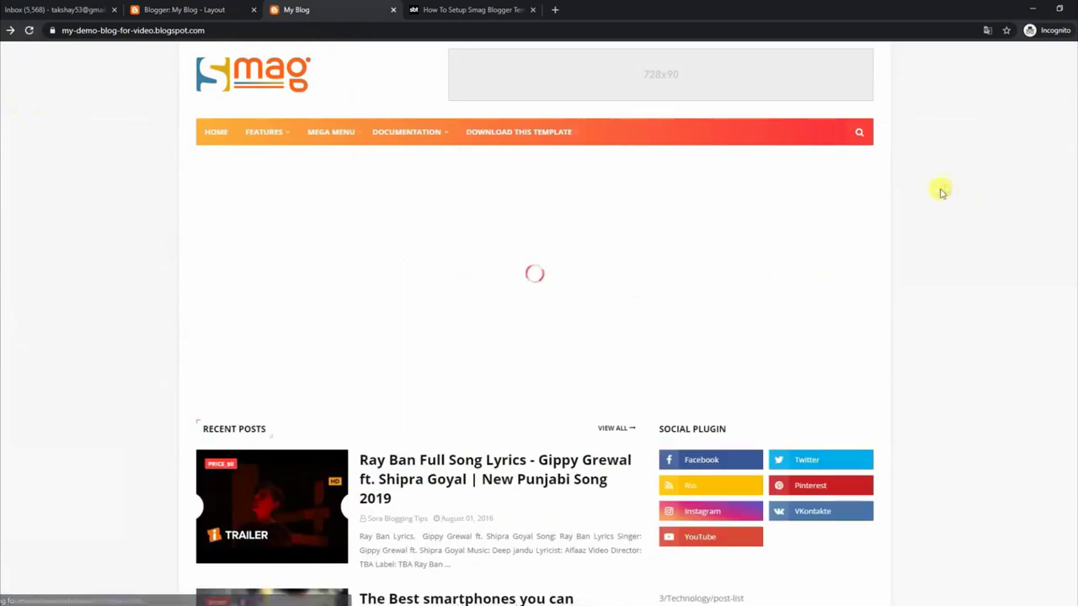
pyautogui.scroll(-8, 948, 180)
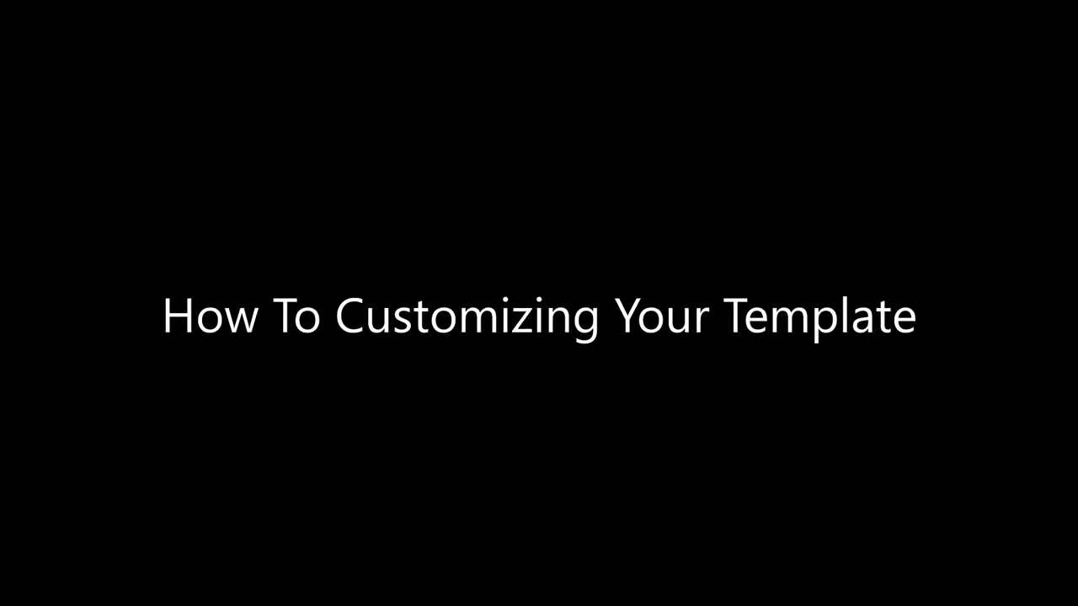
# - Read the guide's Customizing Your Template section on changing the background, pre-defined colors and advanced main colors
pyautogui.moveTo(222, 371); pyautogui.dragTo(441, 395)
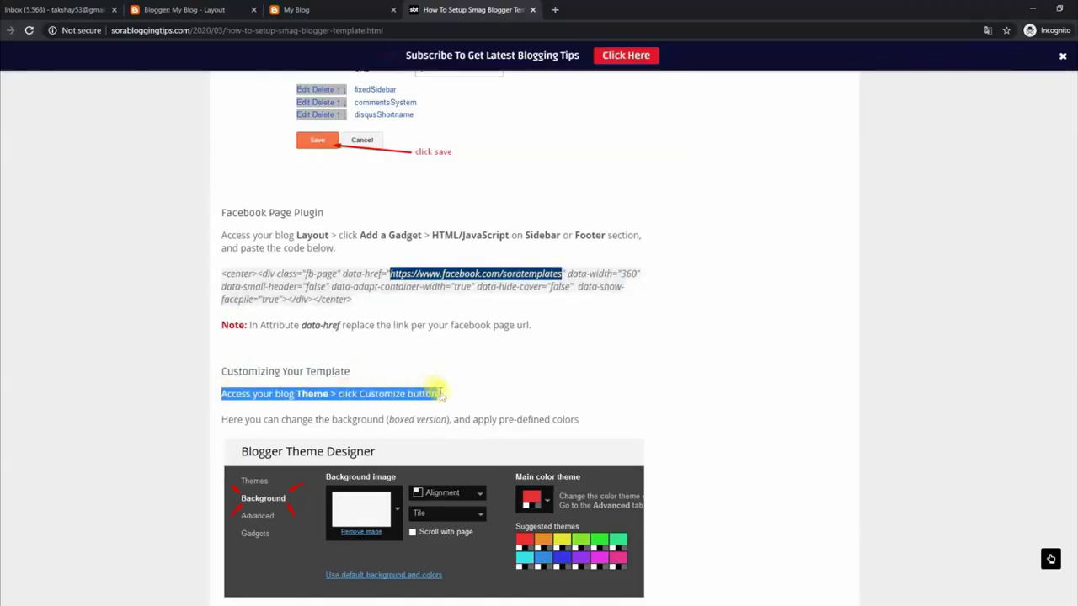
pyautogui.moveTo(222, 419); pyautogui.dragTo(594, 431)
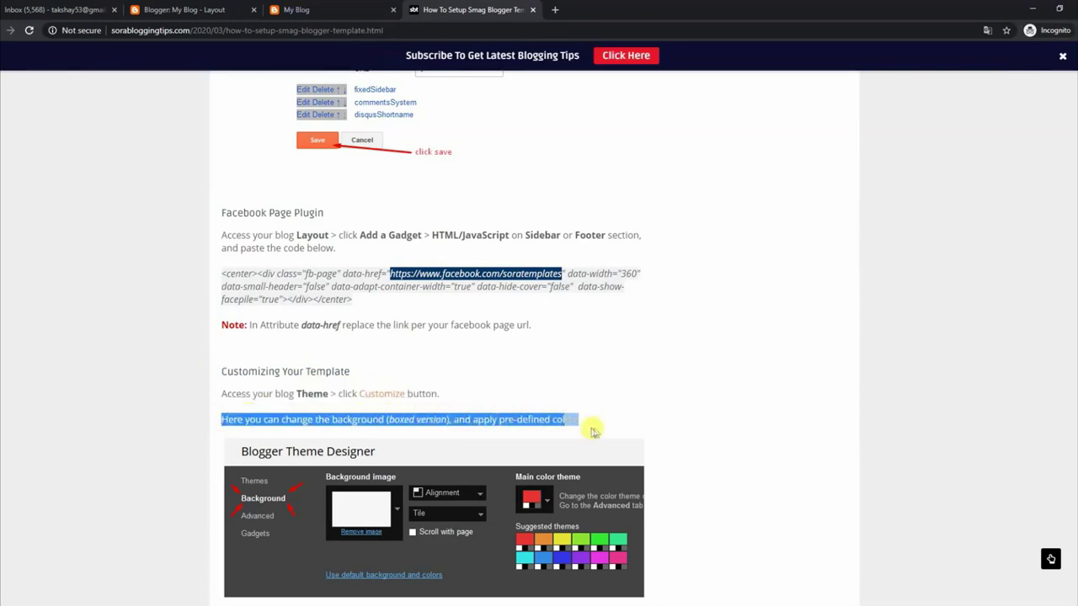
pyautogui.scroll(-3, 432, 337)
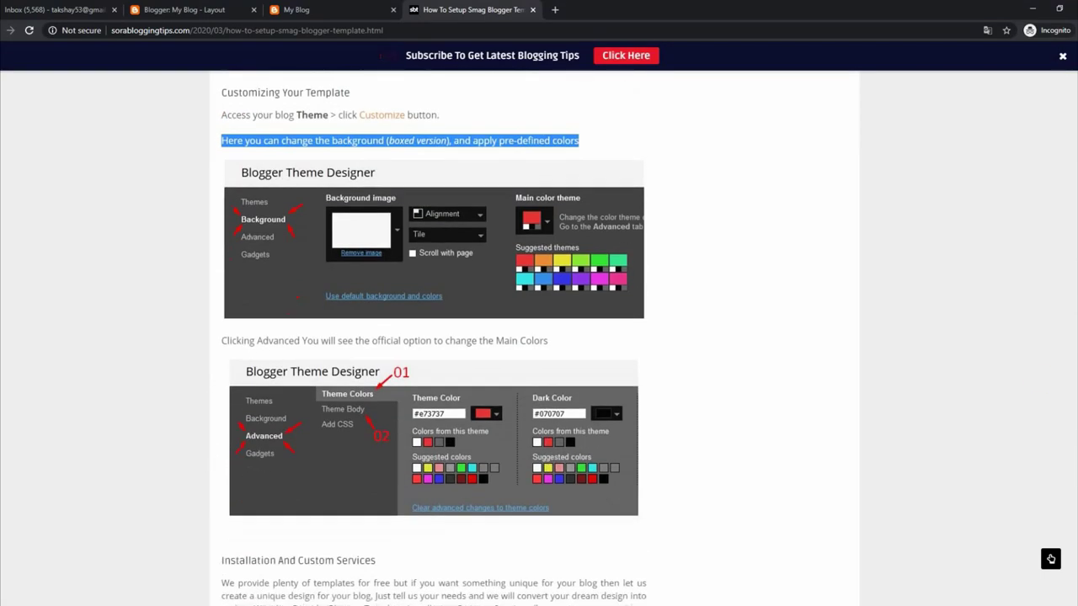
# - Open the blog theme's customizer from Blogger and look through its Background and Themes settings
pyautogui.click(280, 8)
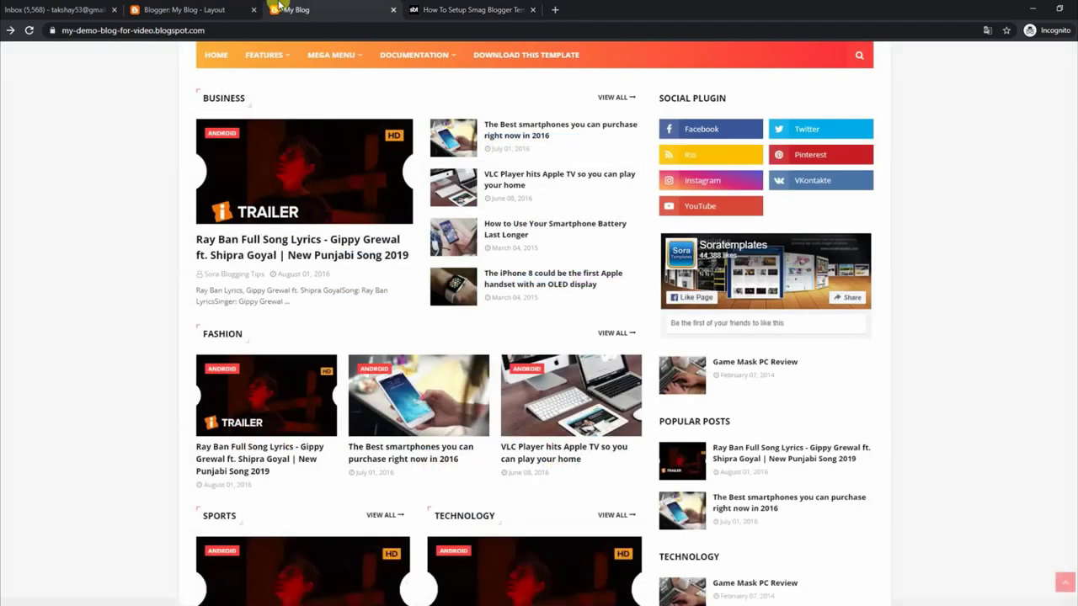
pyautogui.click(242, 7)
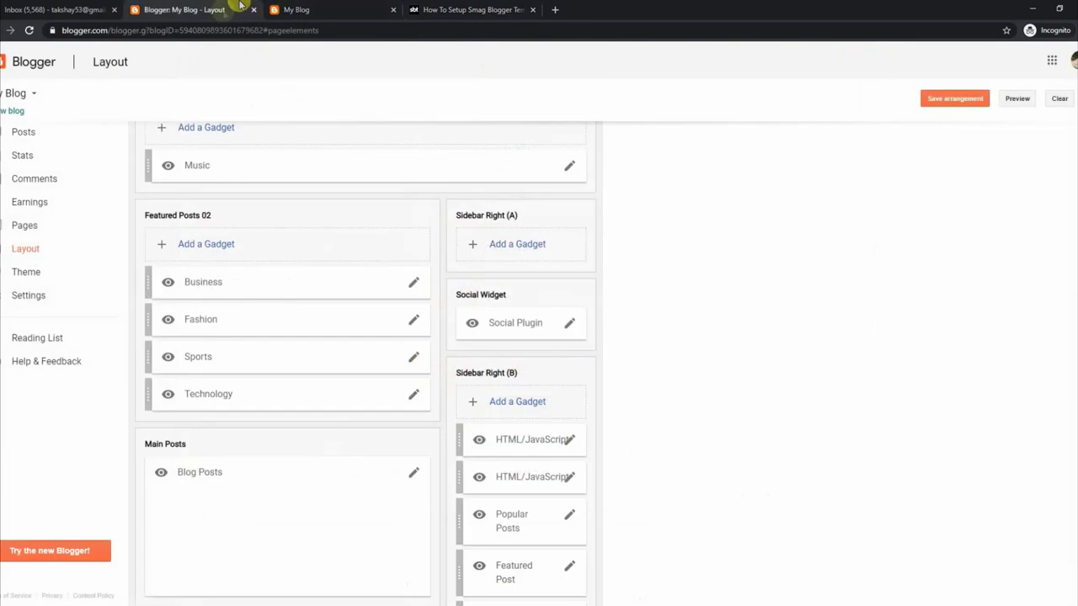
pyautogui.click(40, 276)
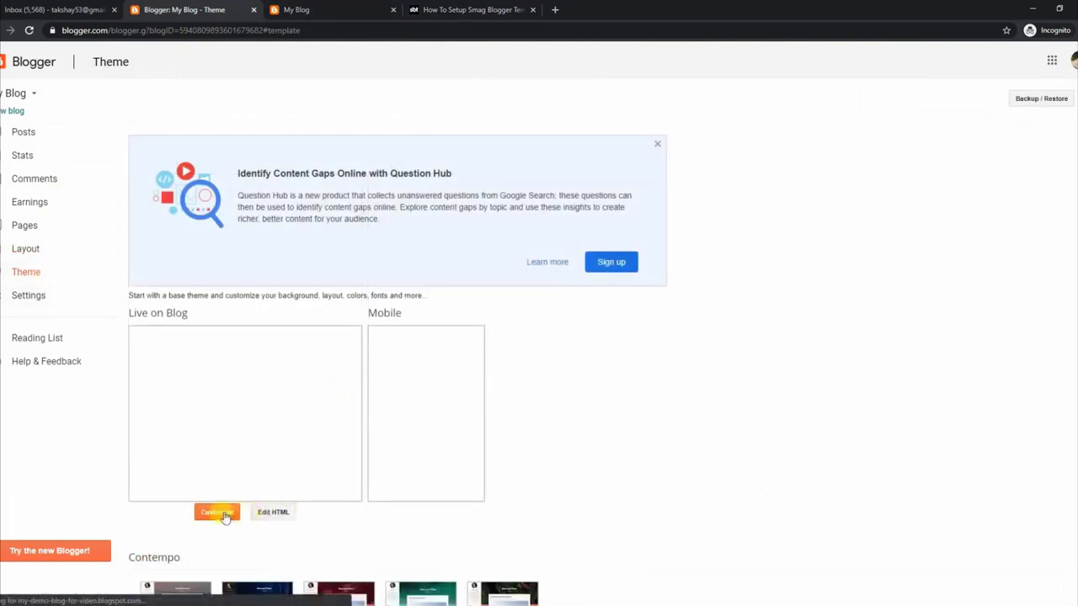
pyautogui.click(221, 514)
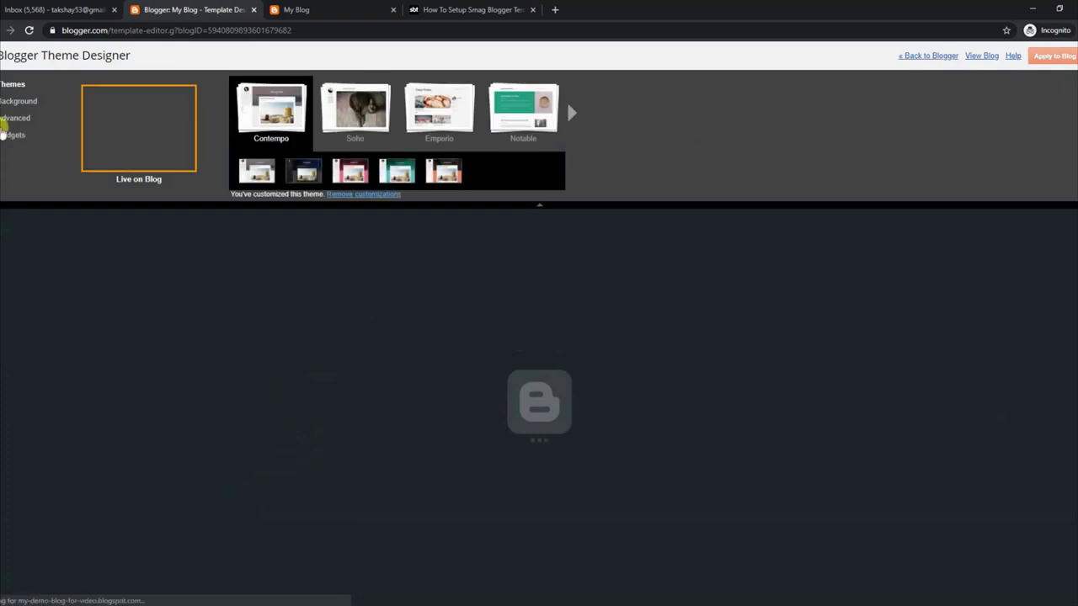
pyautogui.click(16, 107)
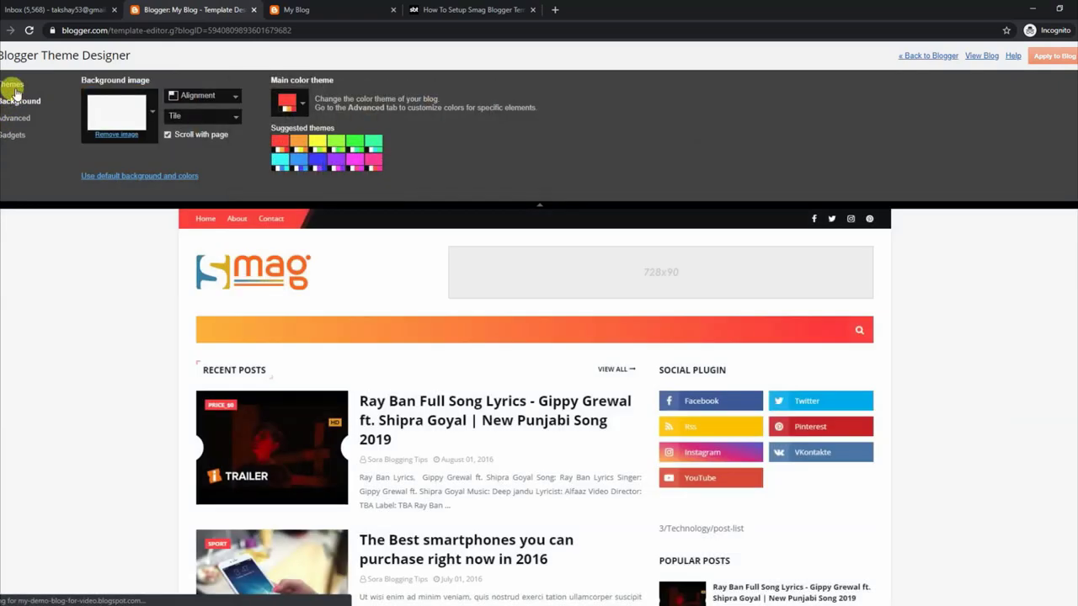
pyautogui.click(12, 85)
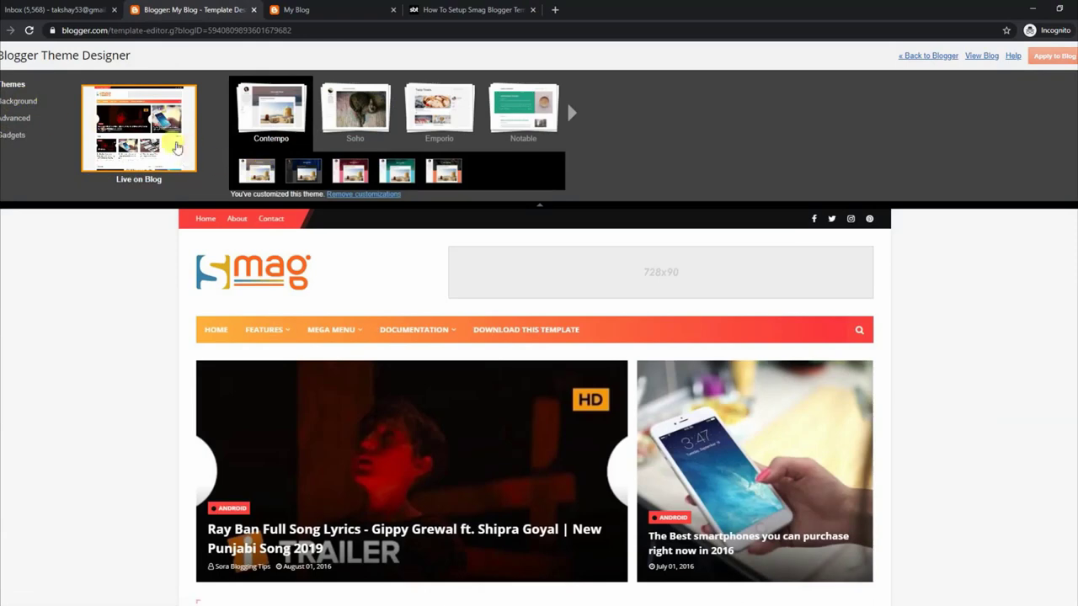
# - Choose the magenta suggested theme as the main color theme in the Background settings
pyautogui.click(39, 108)
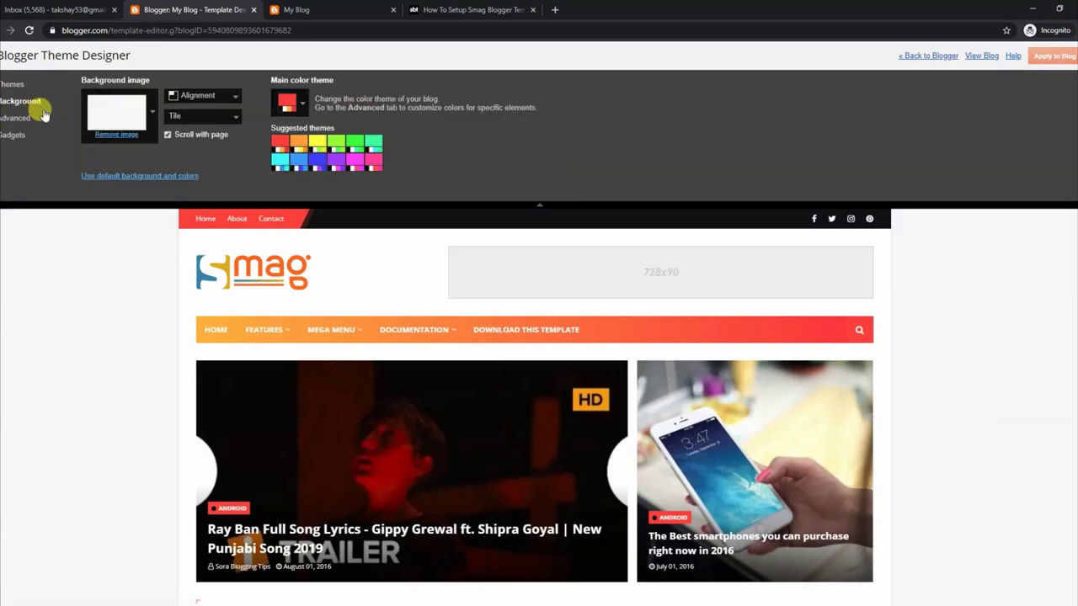
pyautogui.click(296, 149)
pyautogui.click(354, 167)
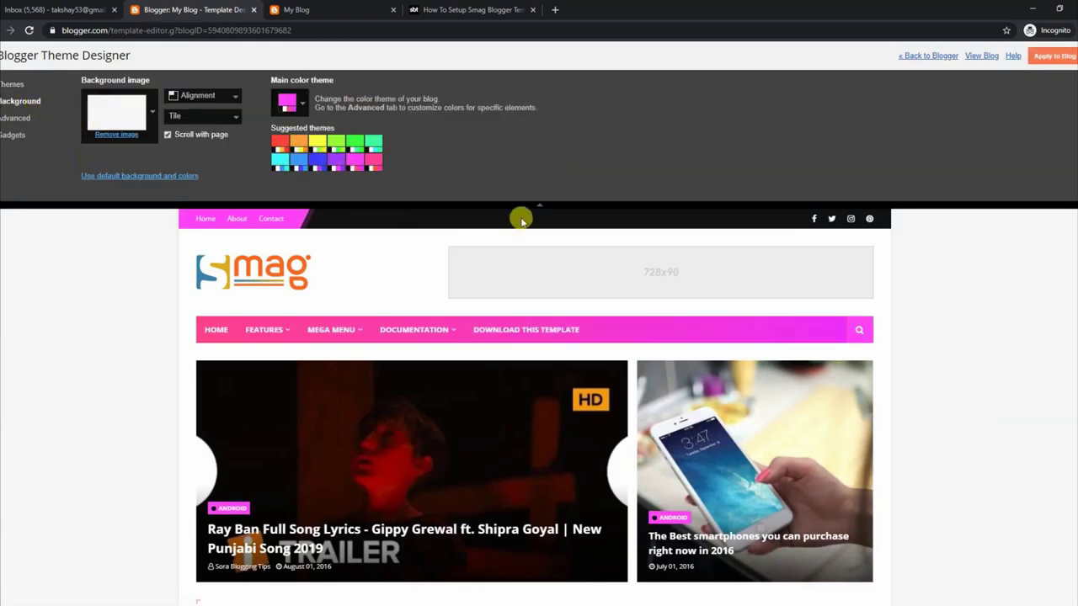
# - Enlarge the Theme Designer's preview and examine the homepage with the magenta color theme
pyautogui.click(539, 205)
pyautogui.scroll(-5, 539, 337)
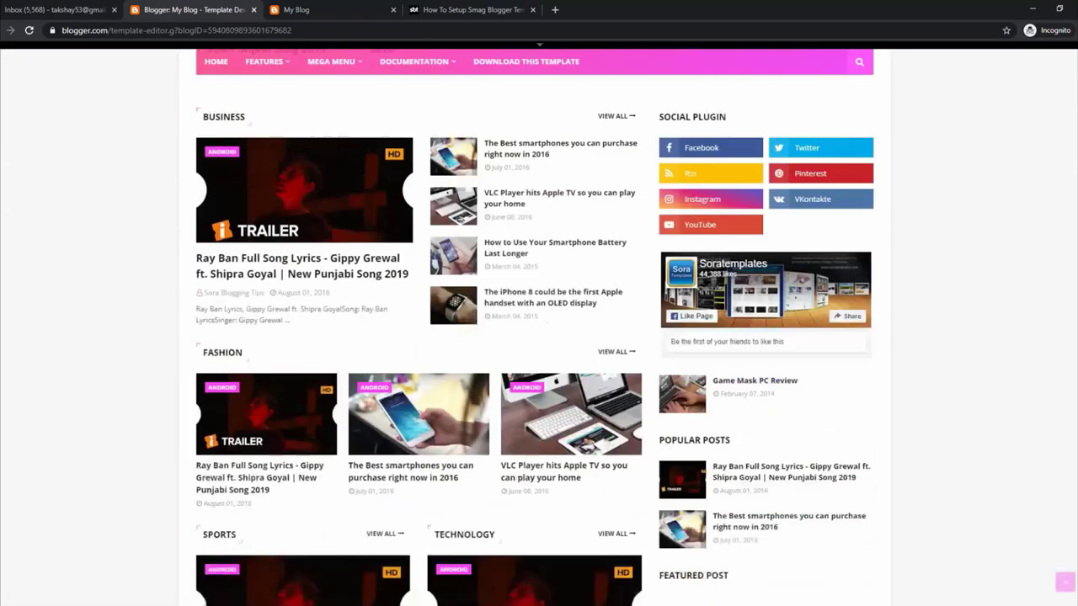
pyautogui.scroll(5, 539, 337)
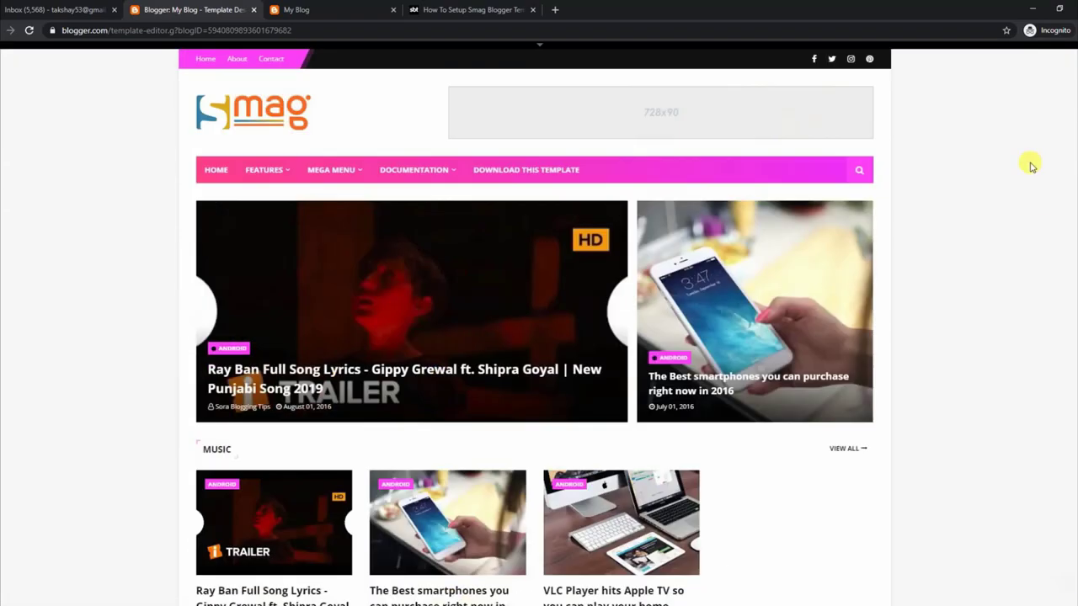